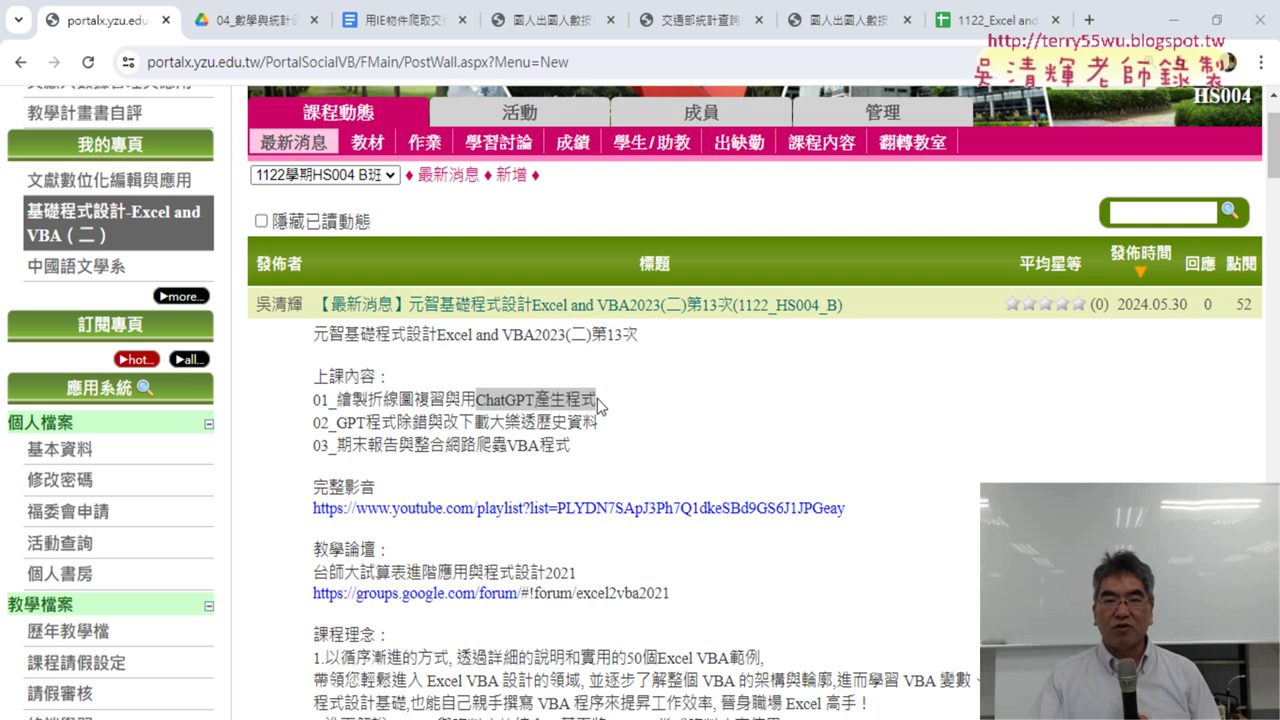
Bring up the 用IE物件爬取交通部統計查詢網 notes document after a brief look at the lesson-files folder.
click(388, 24)
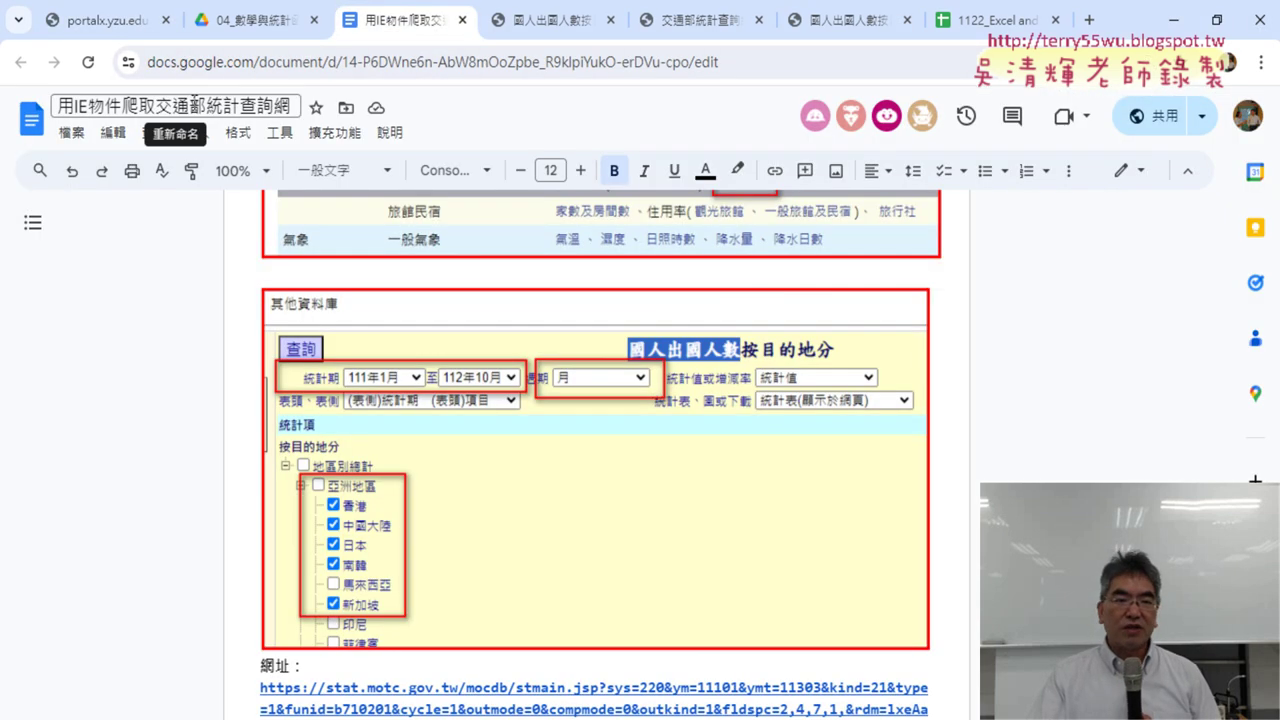
click(259, 28)
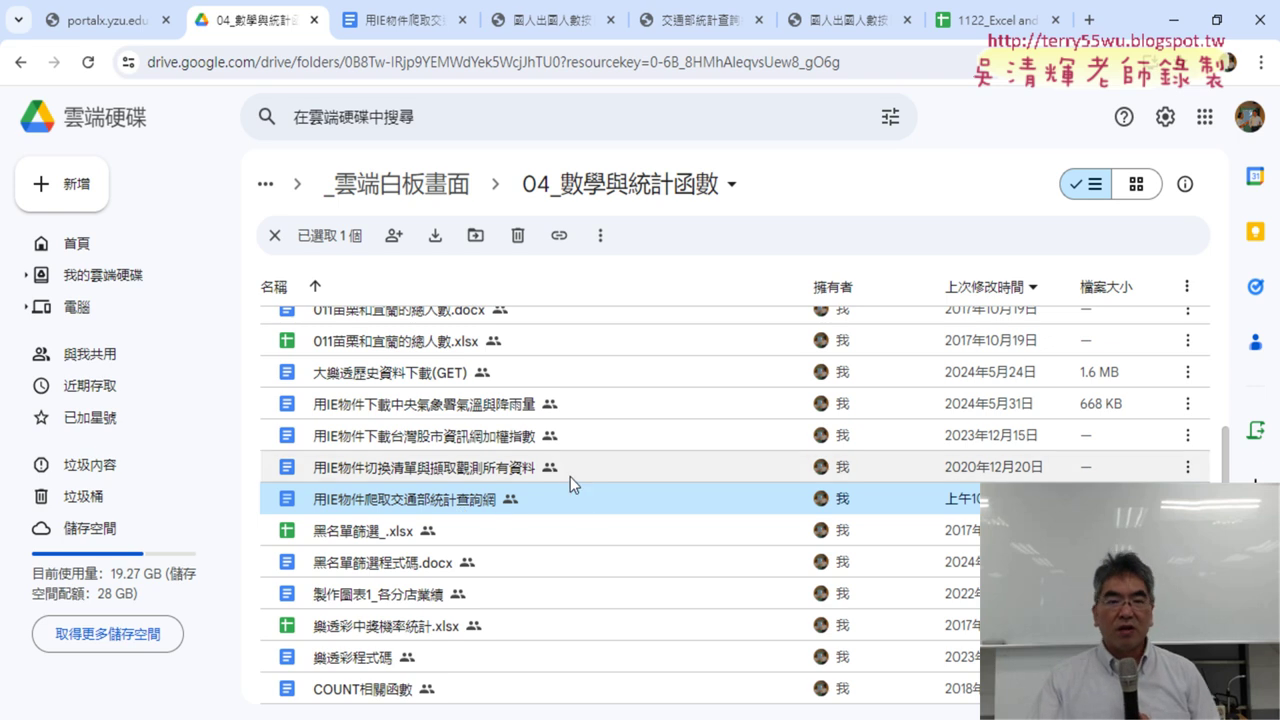
click(415, 22)
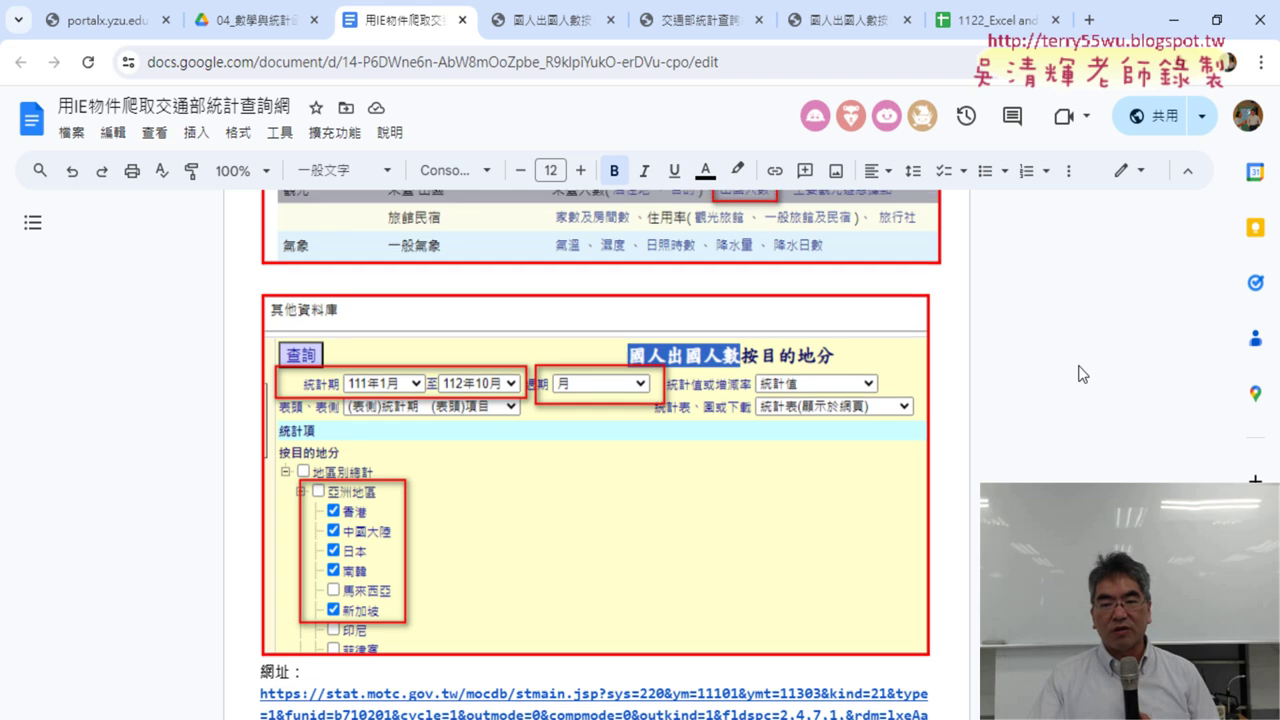
scroll(1080, 372, up, 3)
scroll(1080, 372, down, 1)
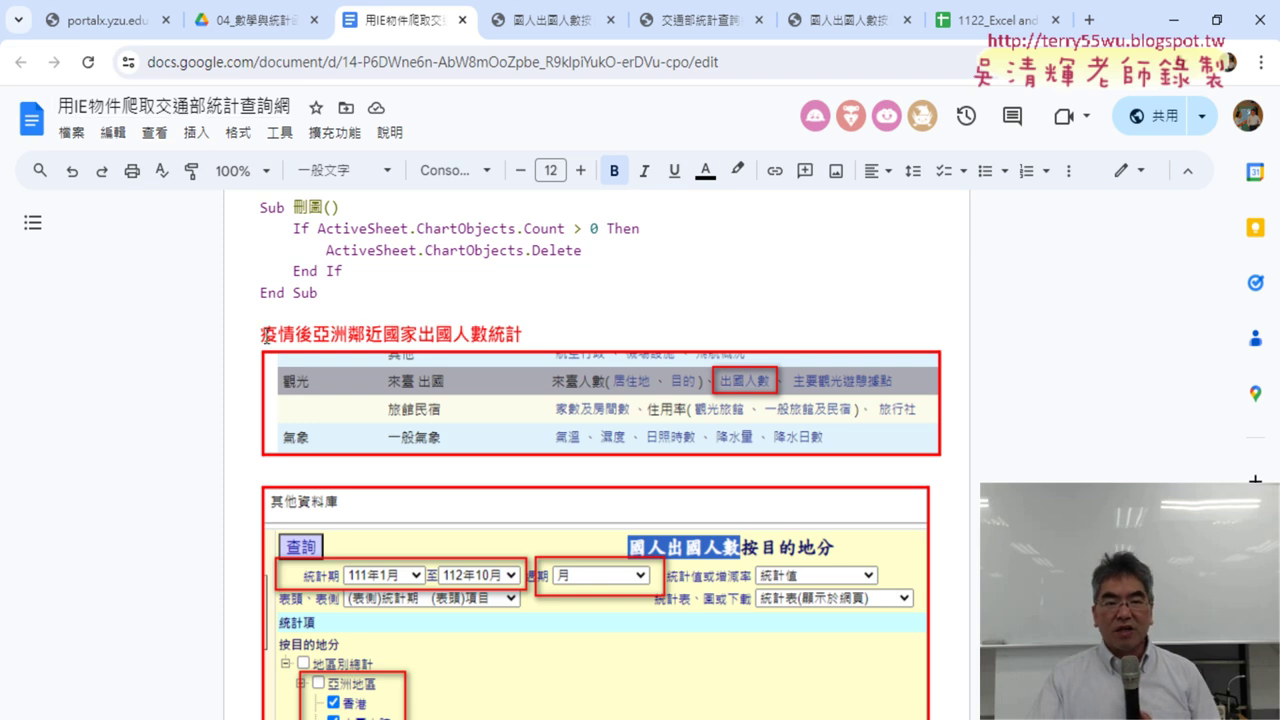
drag(264, 337, 530, 336)
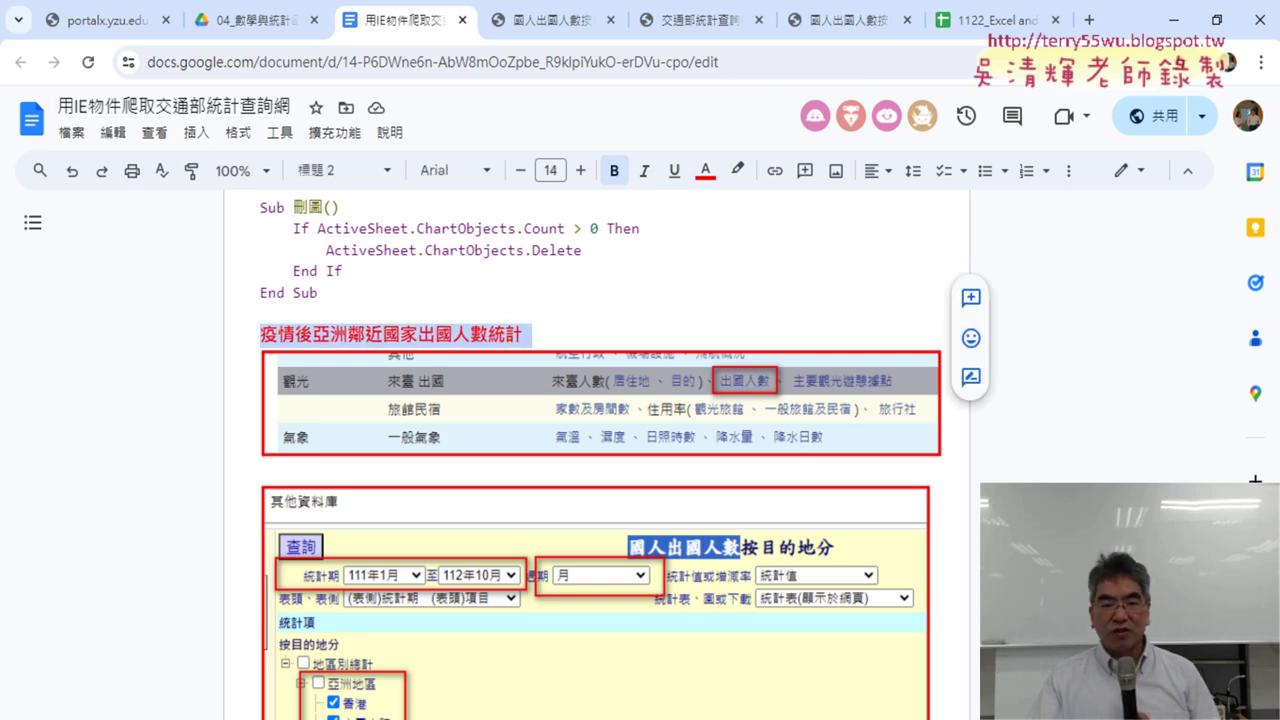
drag(312, 335, 365, 335)
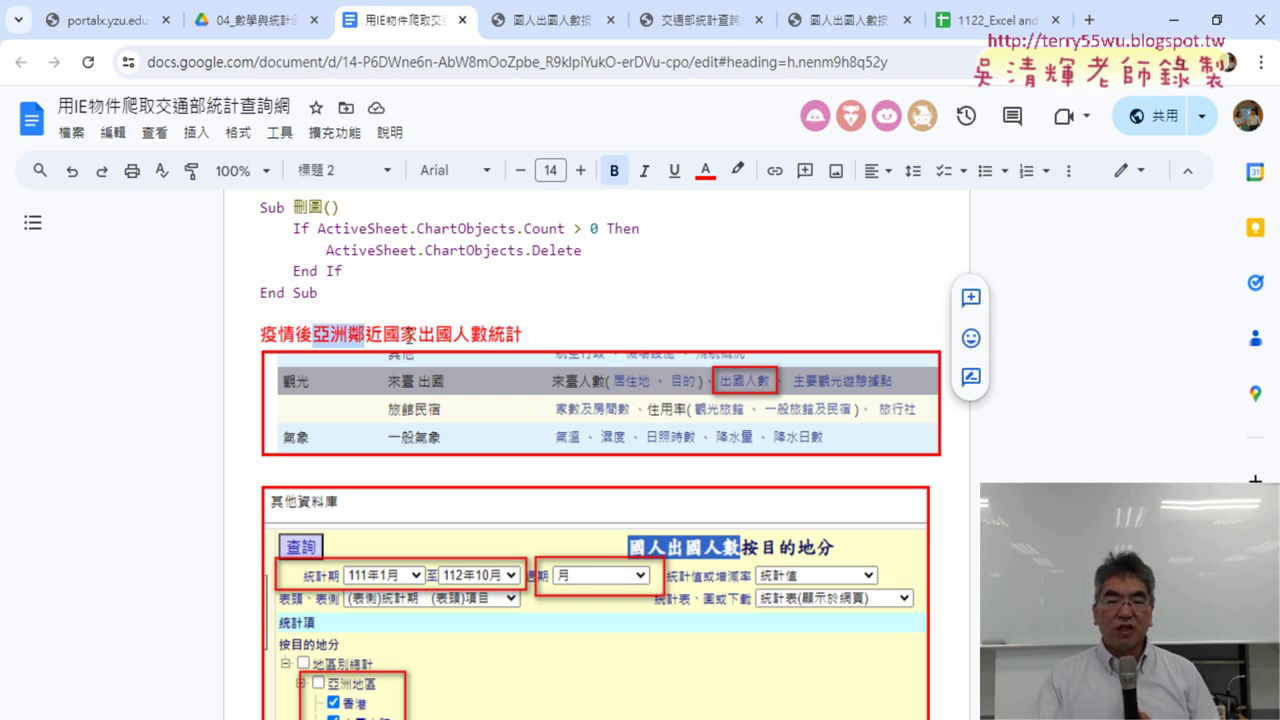
drag(419, 335, 526, 338)
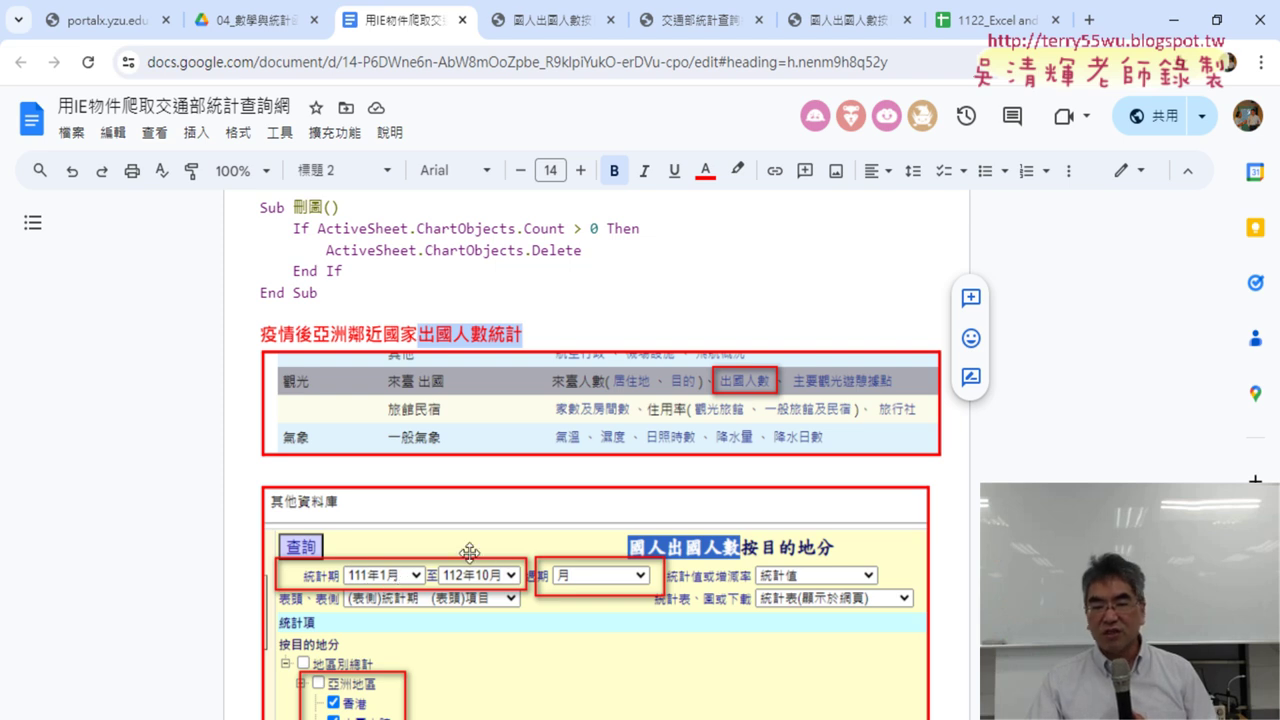
Open the stat.motc.gov.tw query URL from the notes in a new tab, then return to the notes.
scroll(632, 590, down, 2)
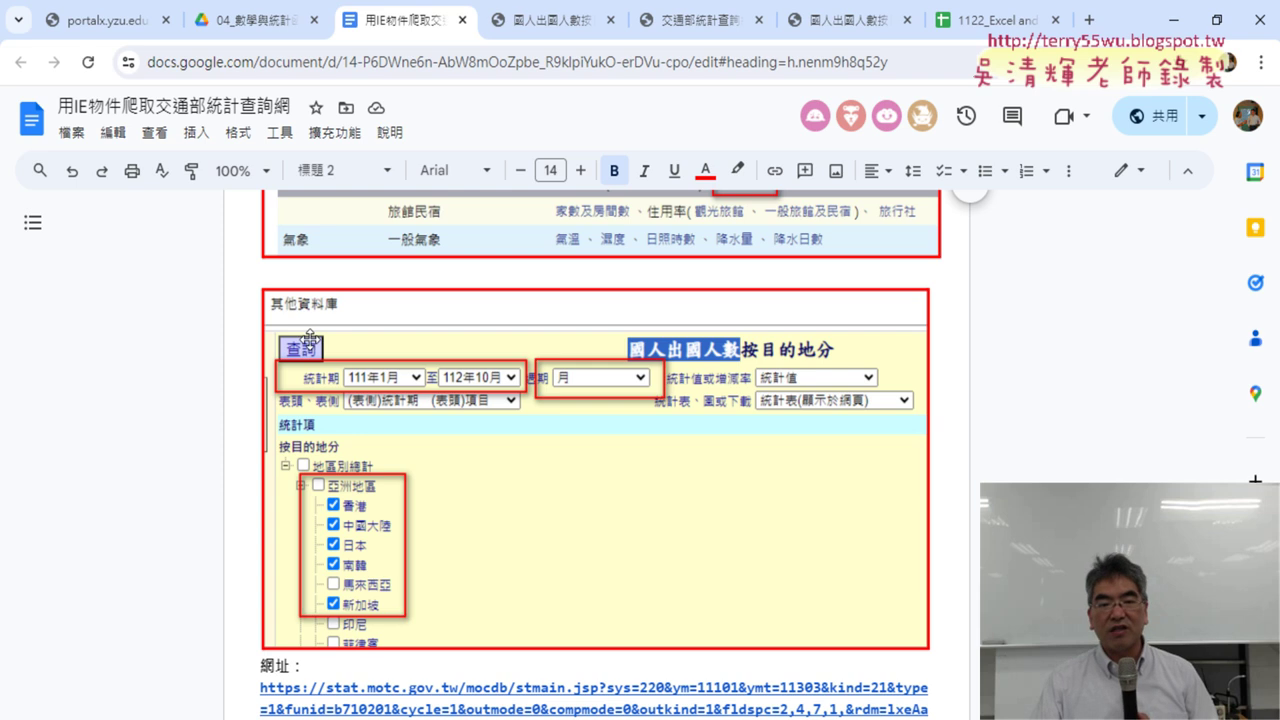
click(596, 688)
scroll(482, 700, down, 1)
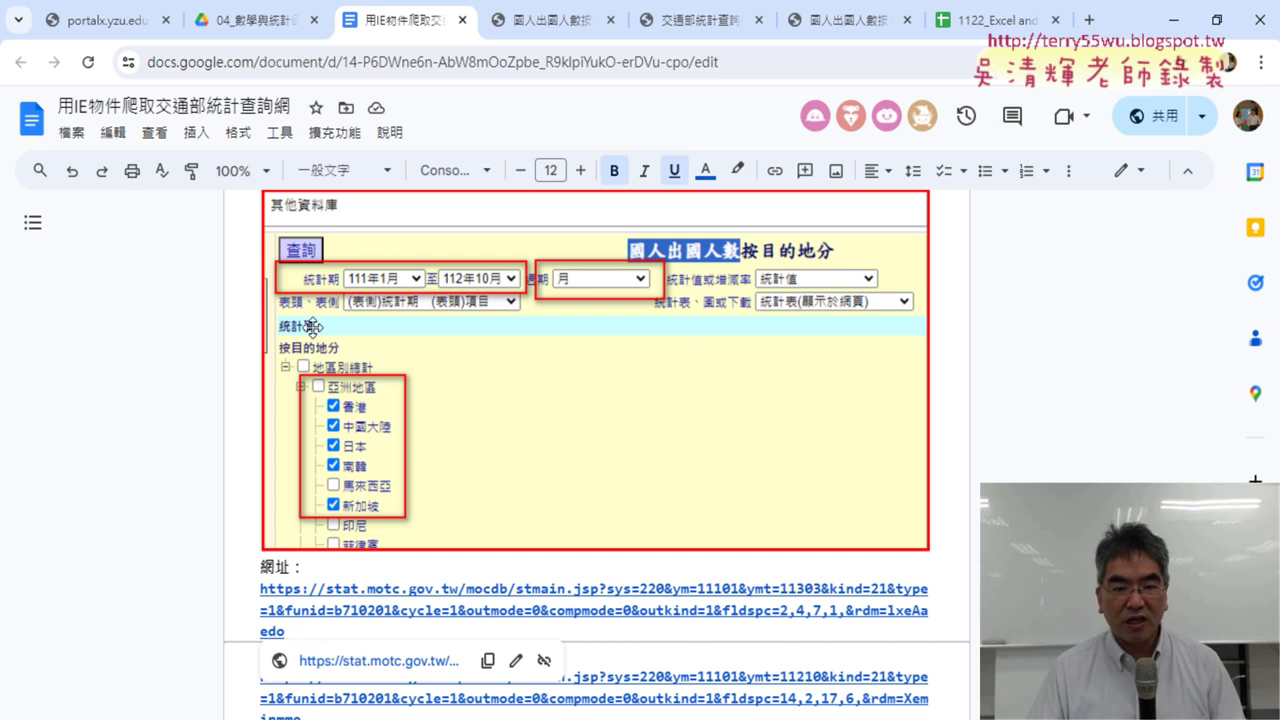
click(397, 662)
click(351, 29)
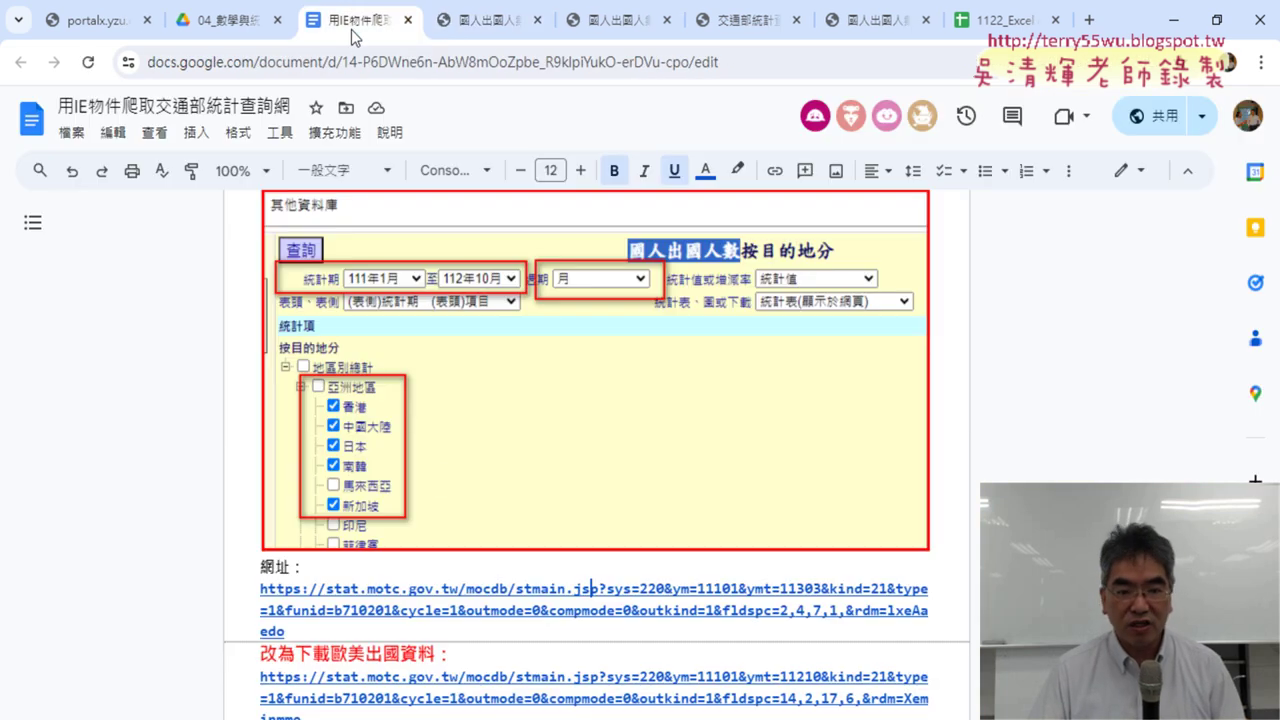
Review the outbound-traveller table, highlighting its first row (111年1月) and last row (113年3月).
click(490, 20)
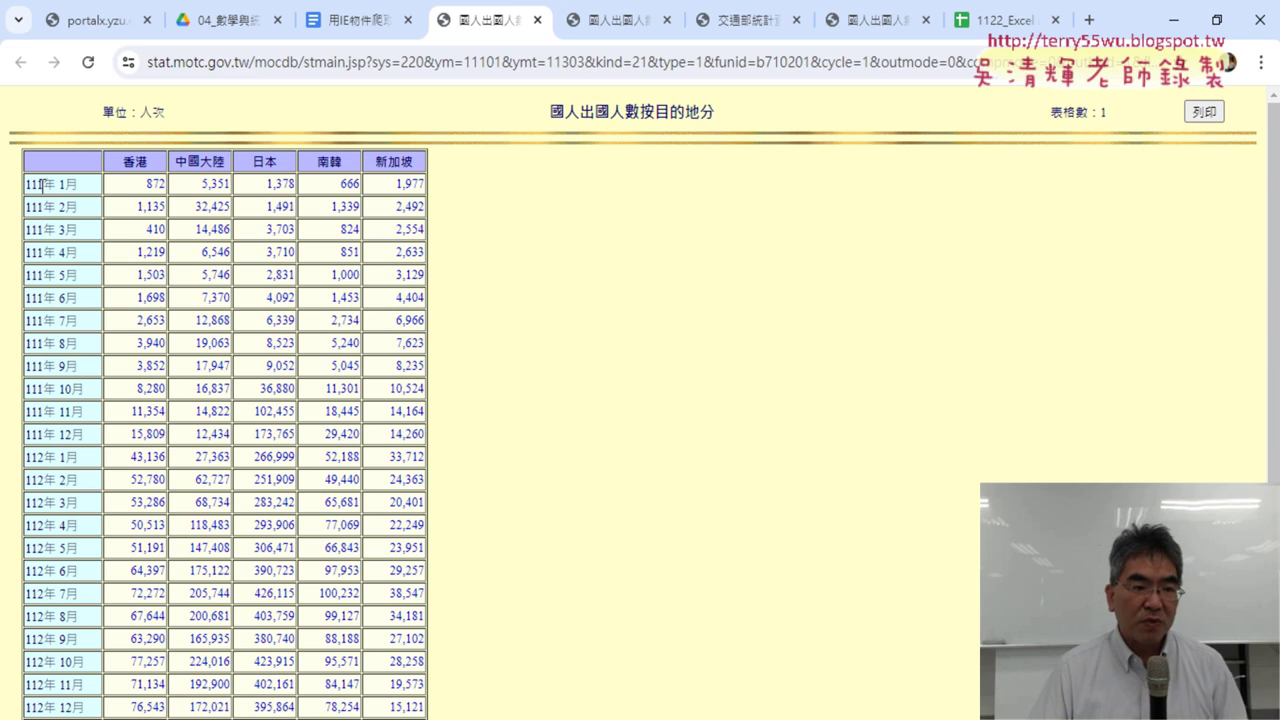
drag(27, 184, 90, 192)
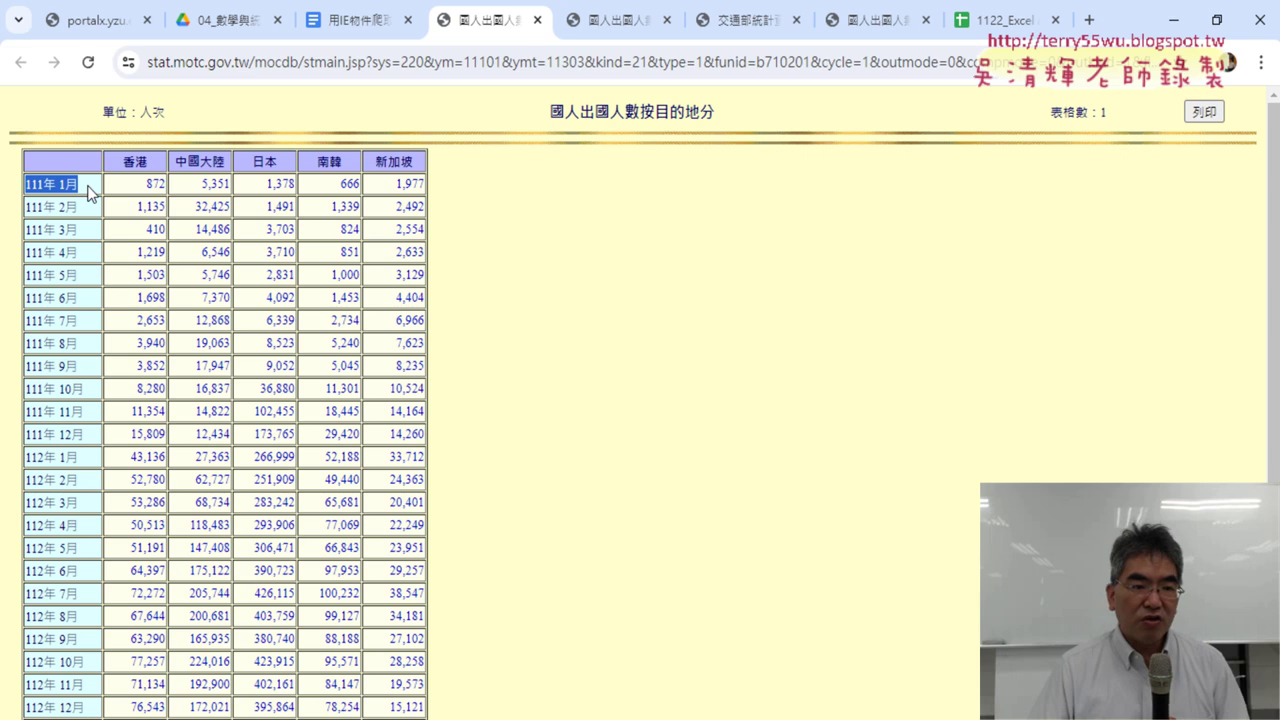
drag(153, 181, 430, 199)
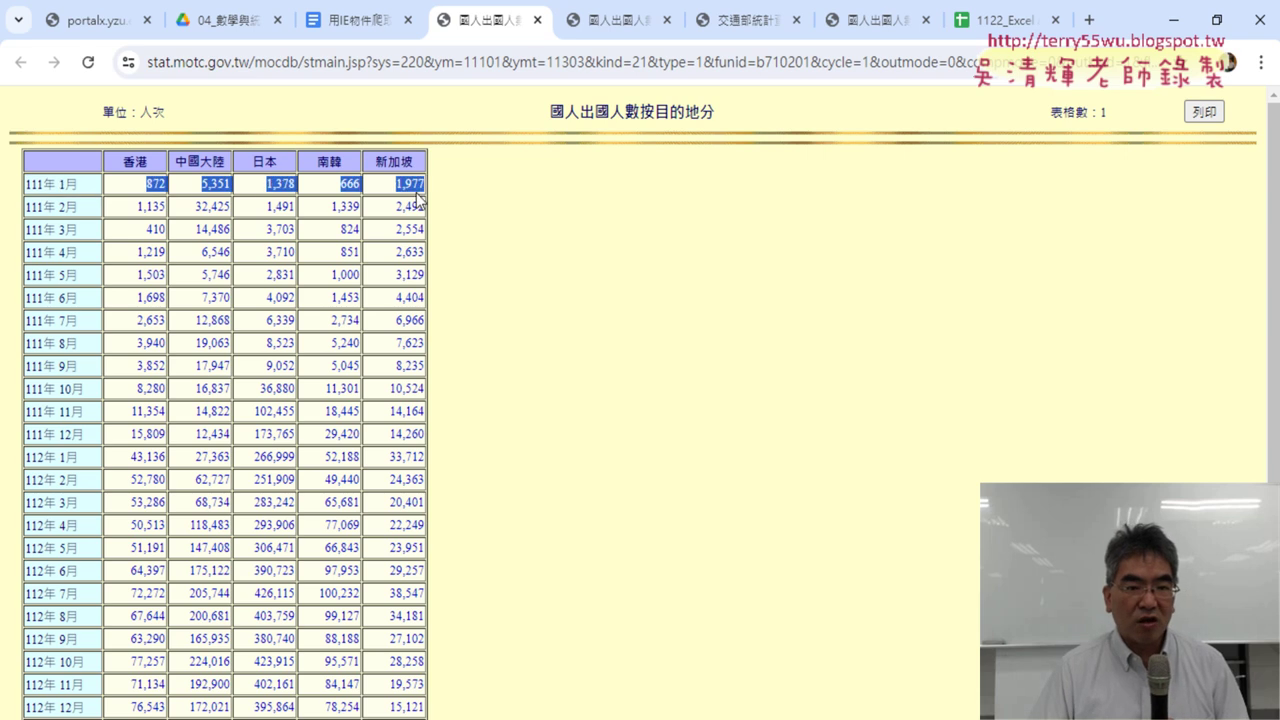
scroll(30, 600, down, 2)
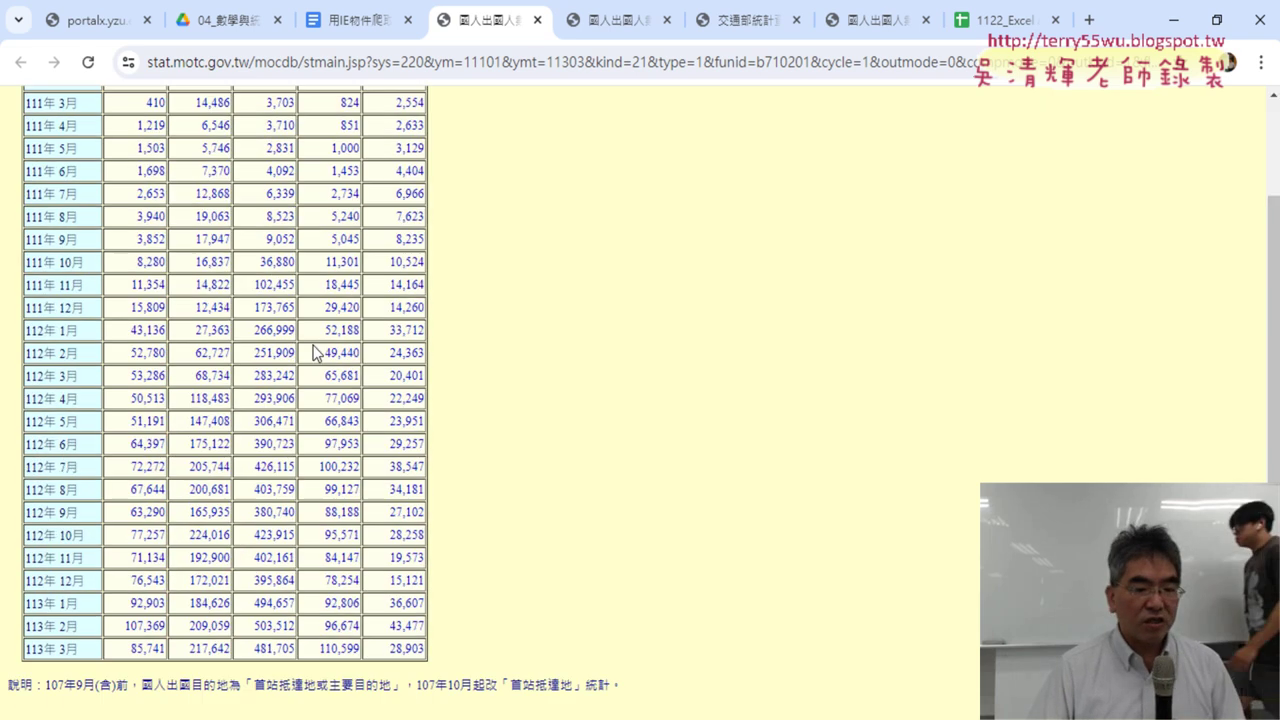
drag(27, 598, 429, 615)
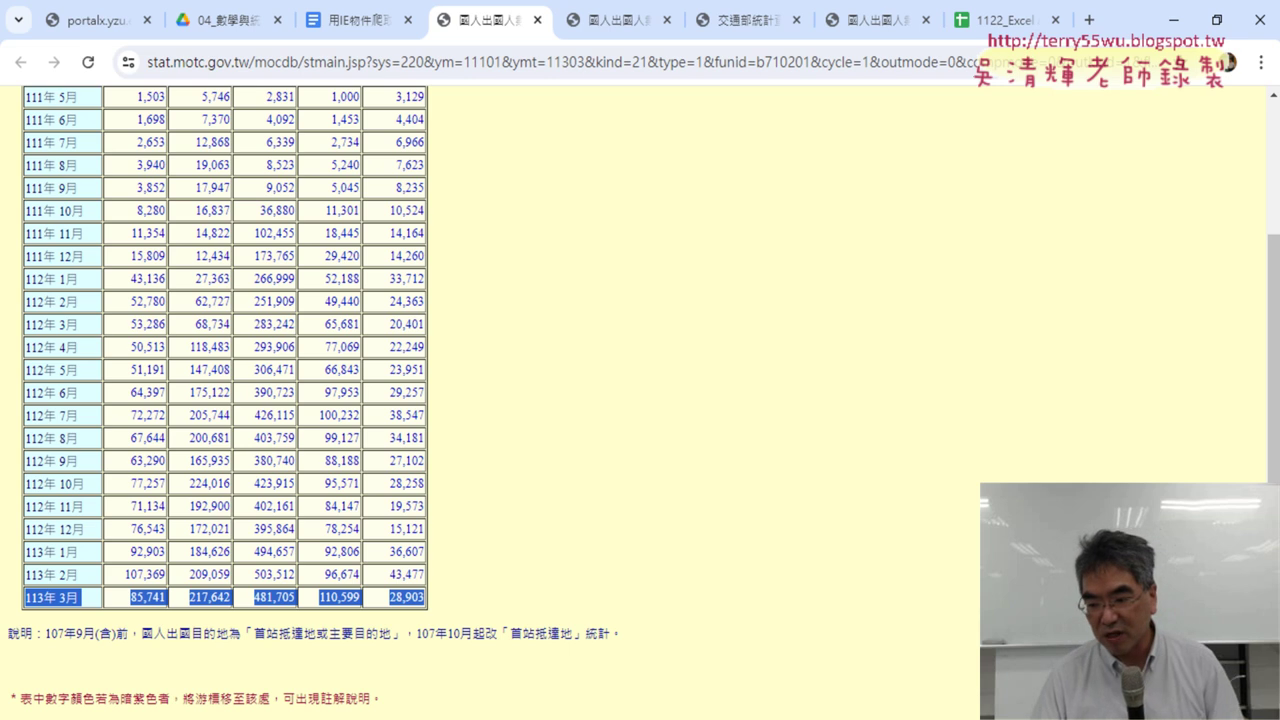
click(150, 604)
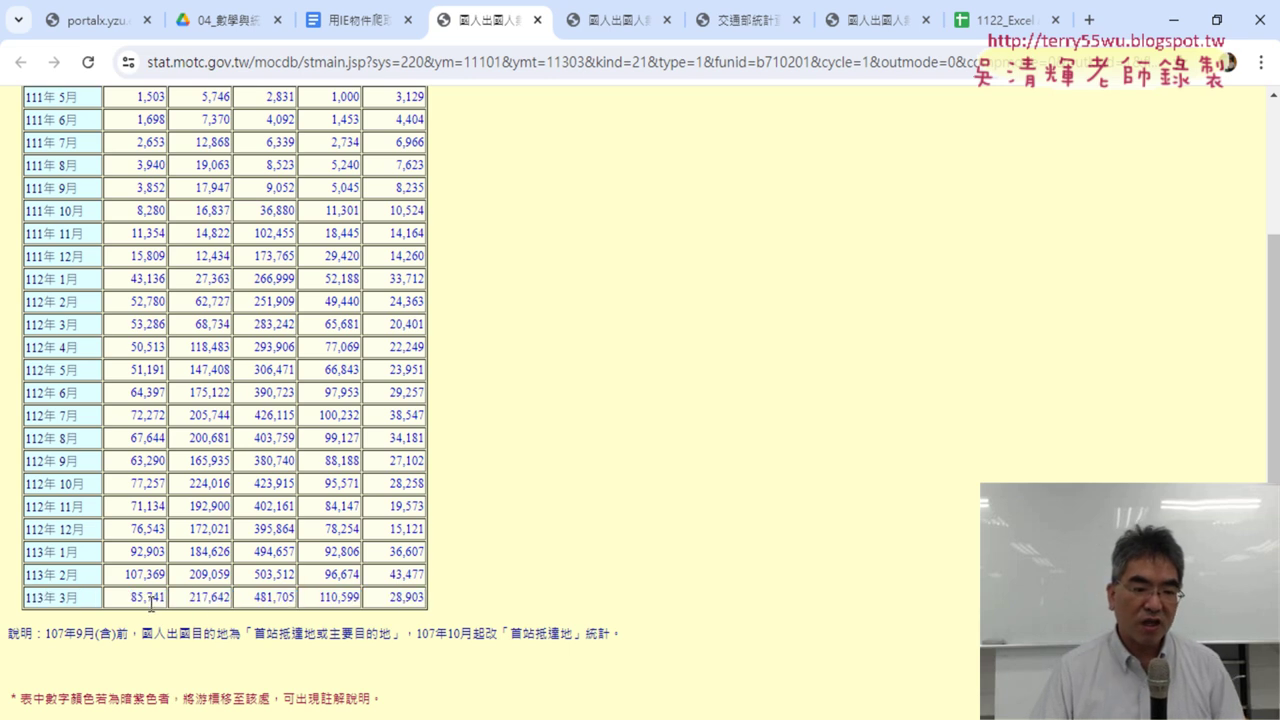
drag(433, 598, 22, 600)
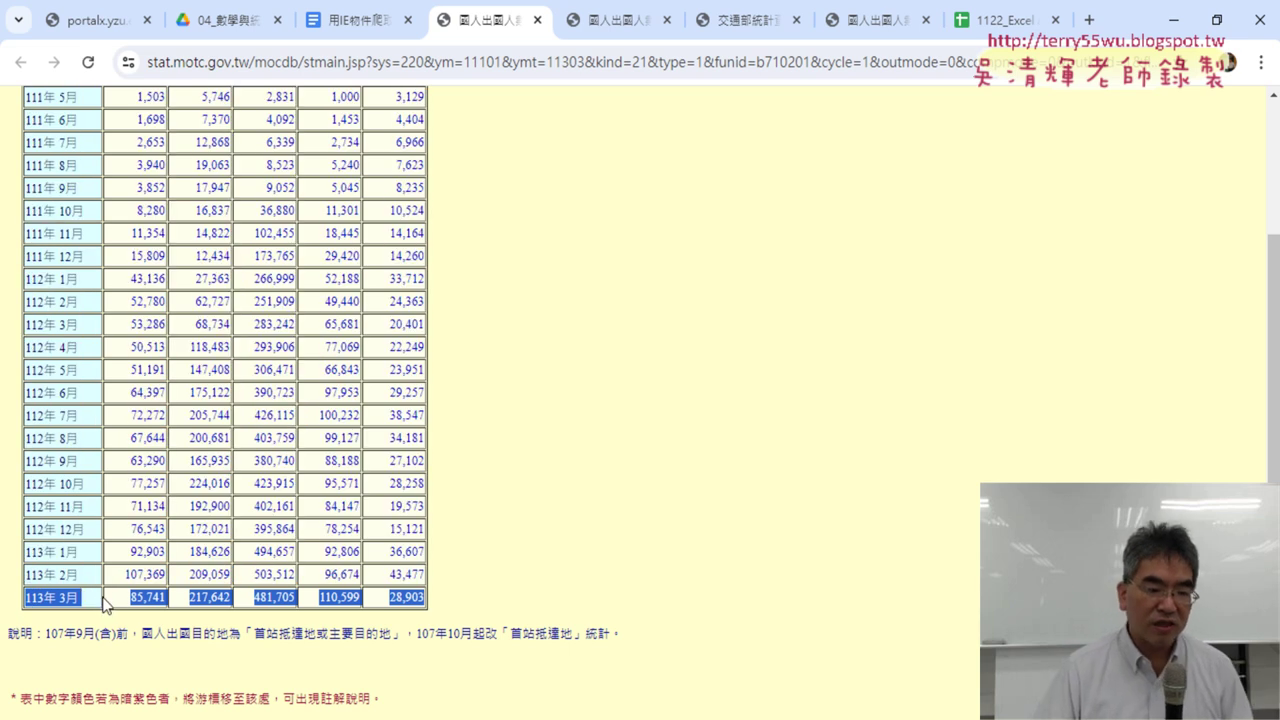
scroll(124, 588, up, 3)
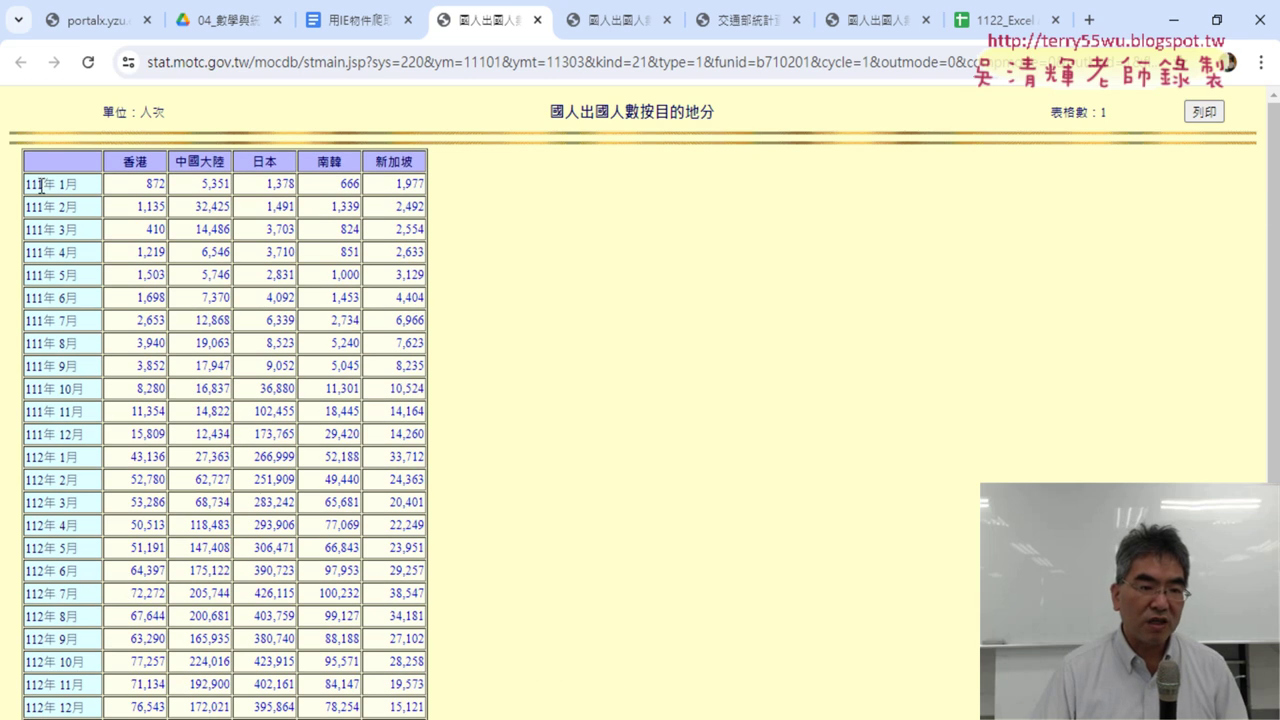
drag(33, 183, 385, 190)
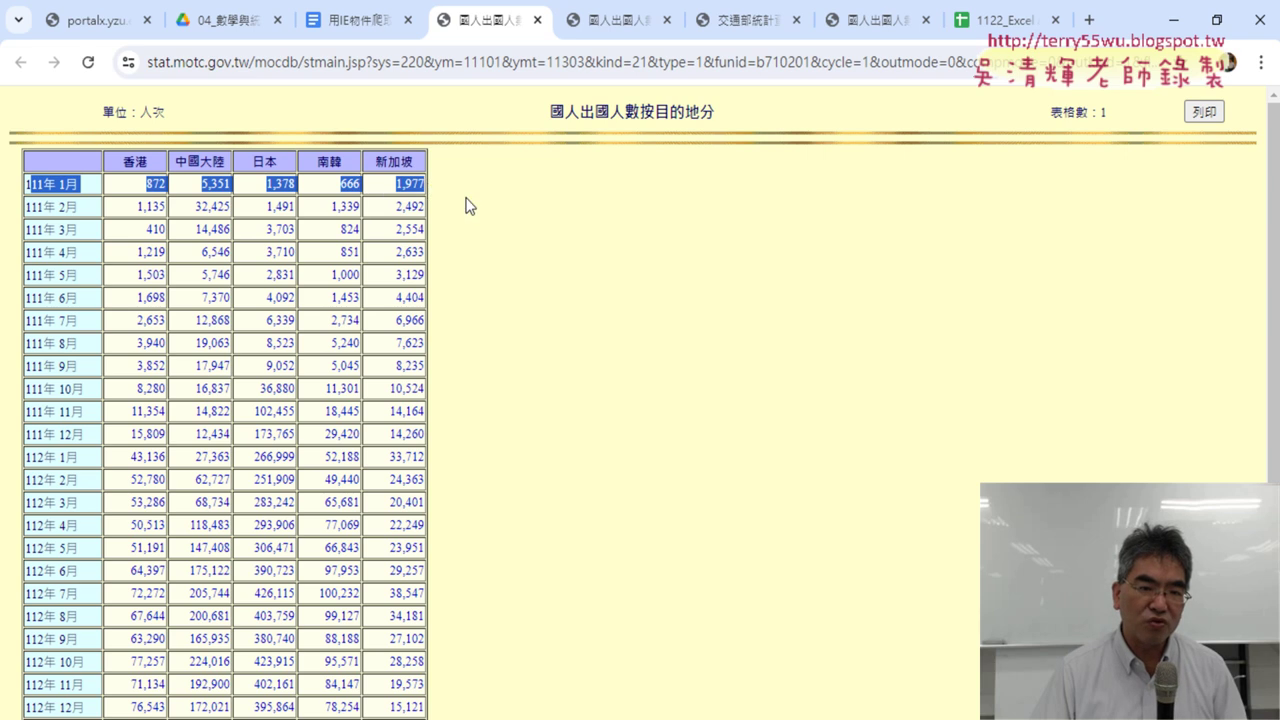
click(272, 185)
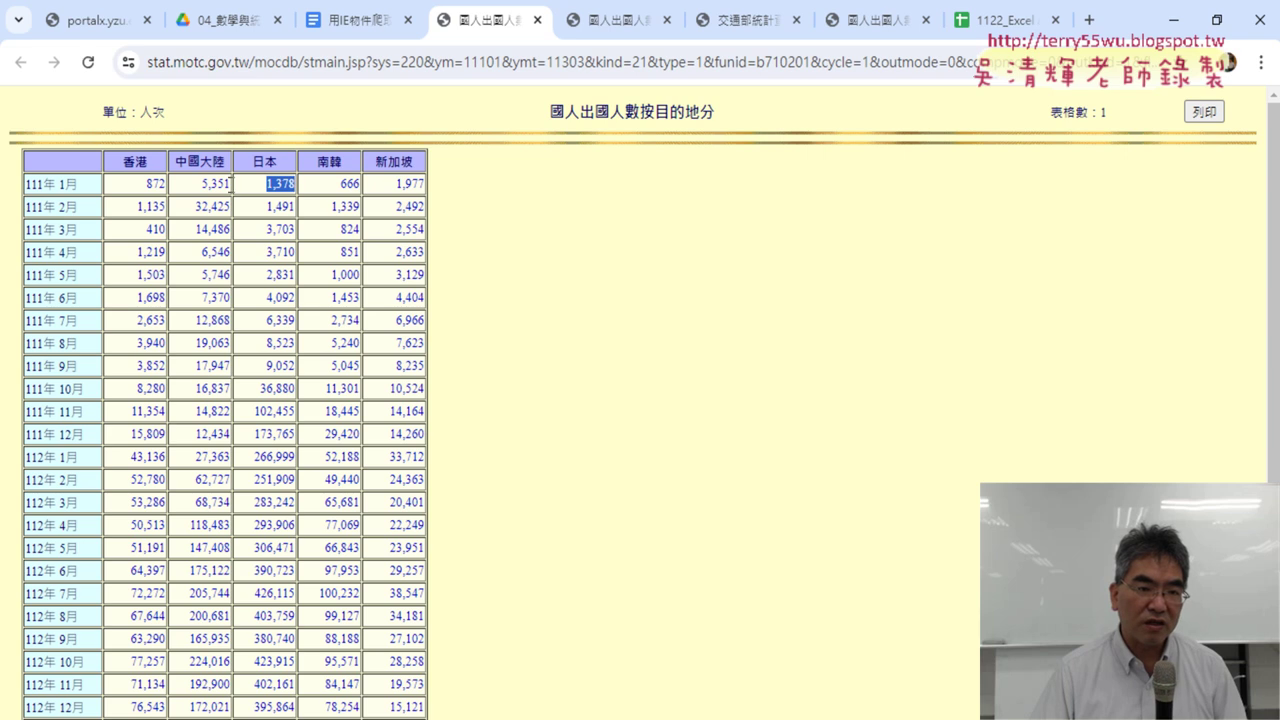
click(205, 184)
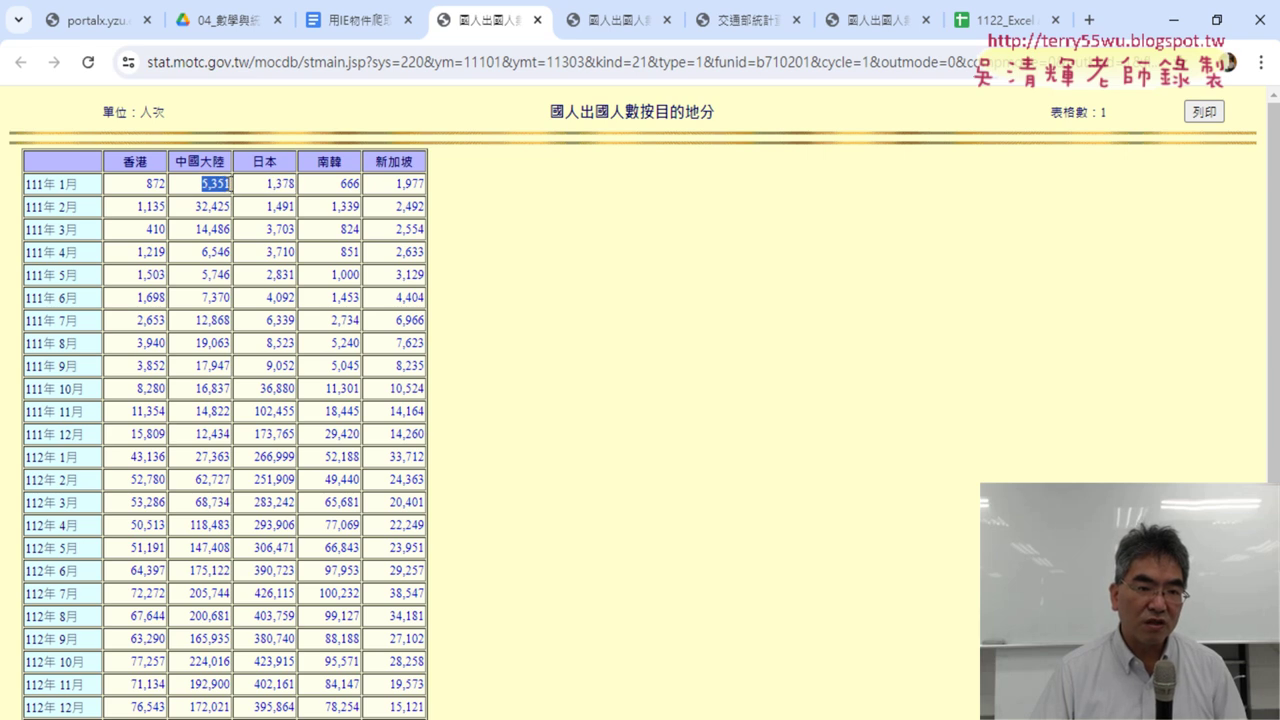
double_click(150, 186)
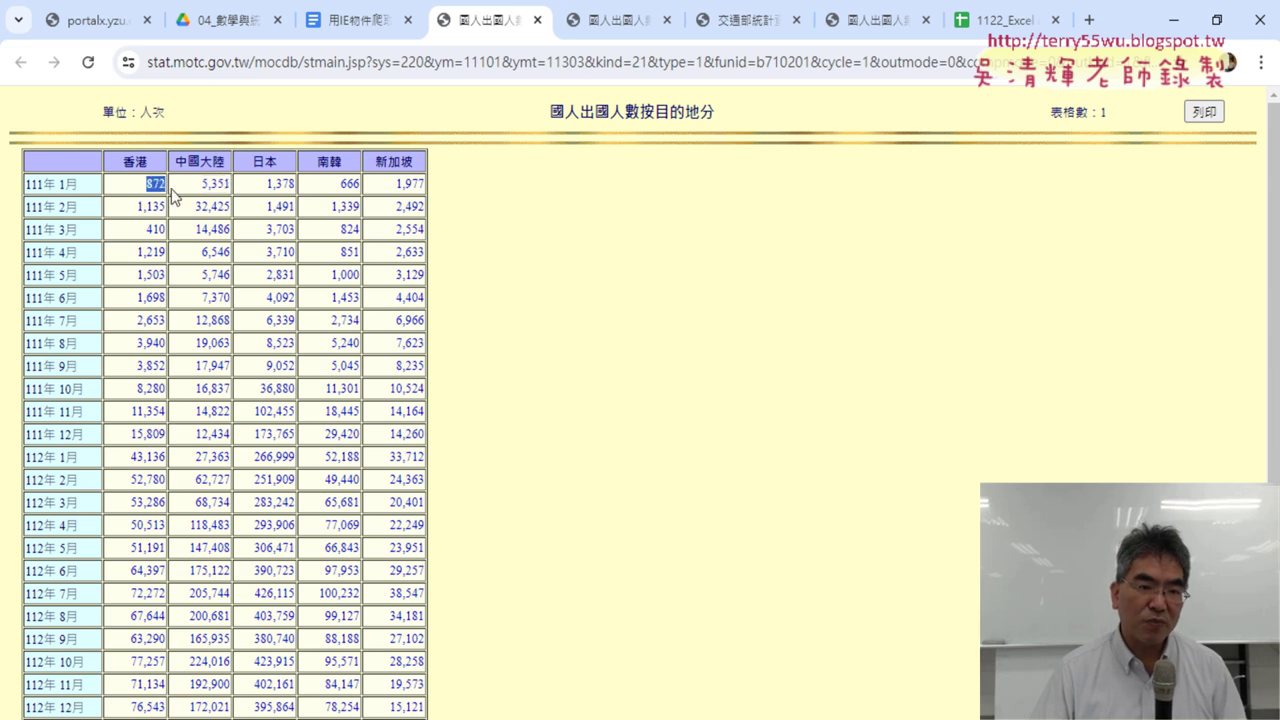
double_click(345, 185)
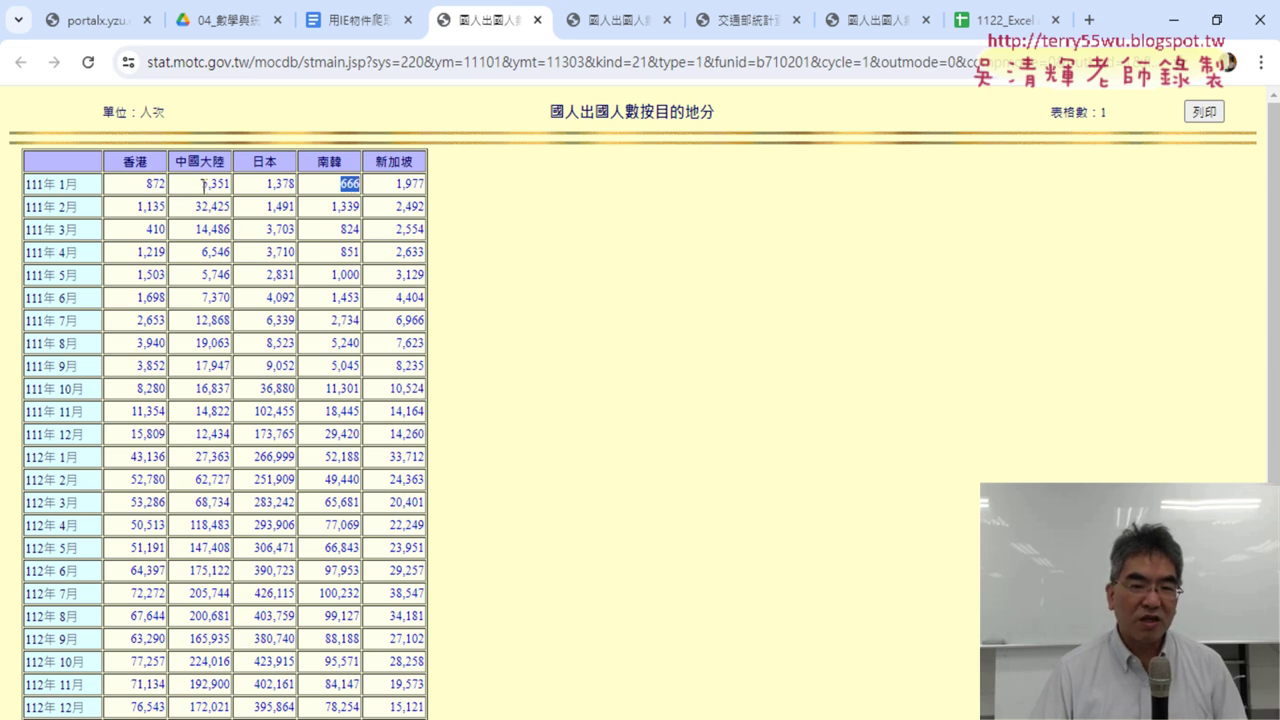
drag(155, 184, 427, 183)
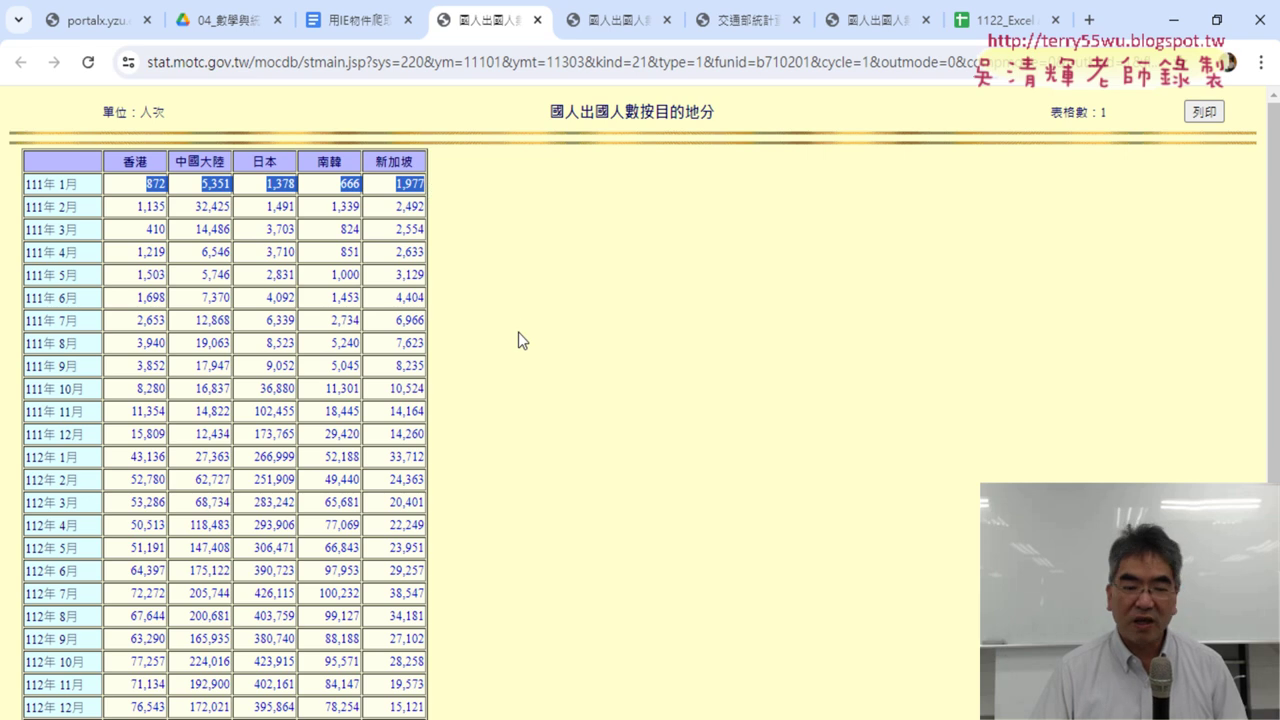
scroll(518, 332, down, 2)
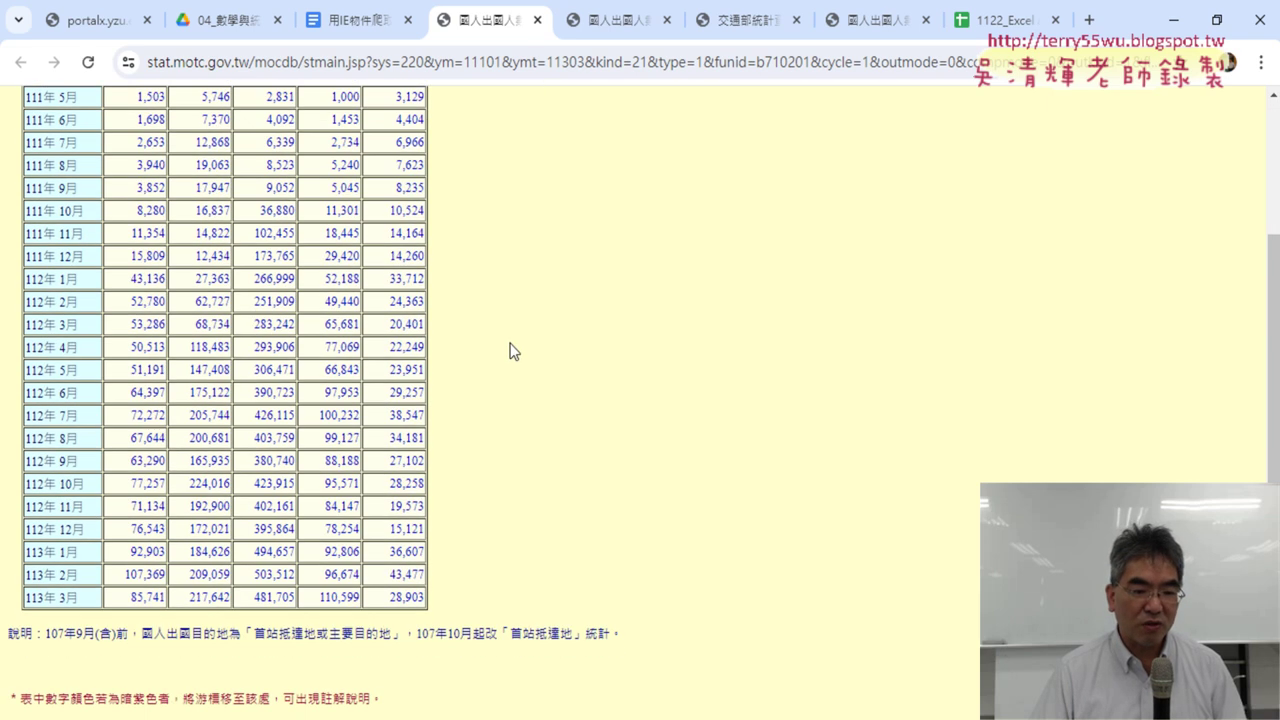
drag(122, 602, 430, 599)
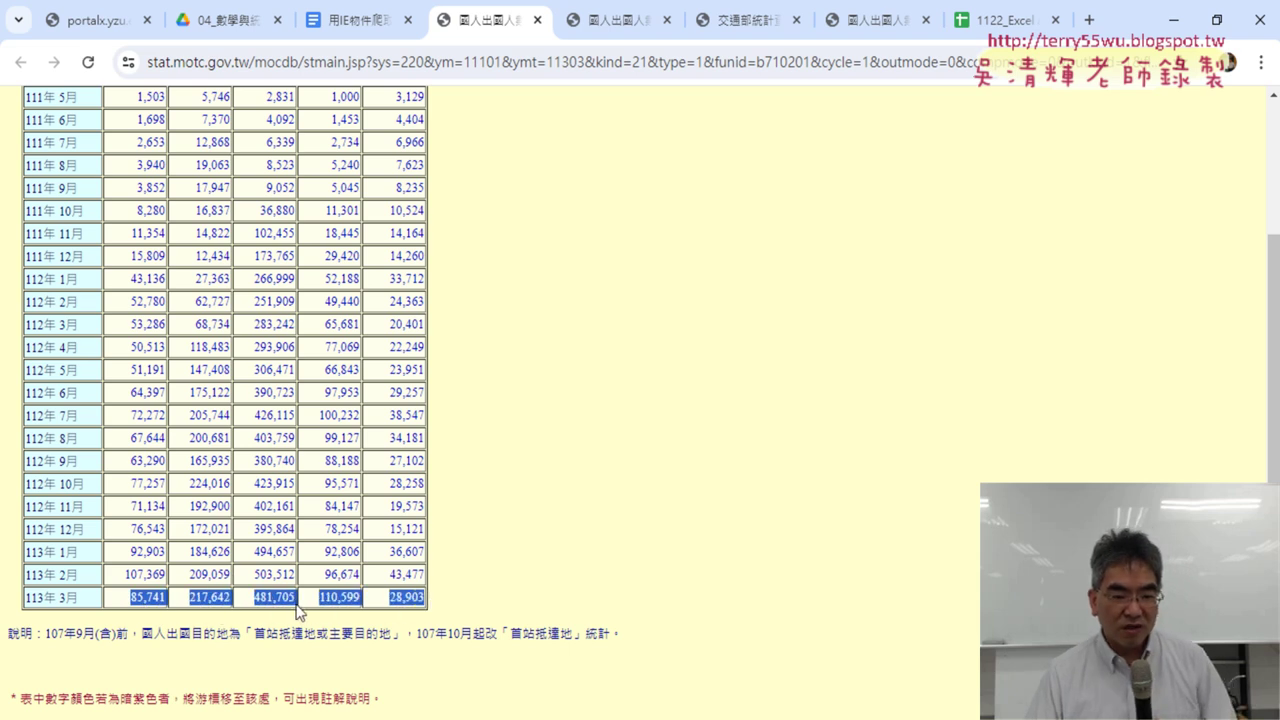
scroll(300, 350, up, 2)
scroll(260, 390, down, 2)
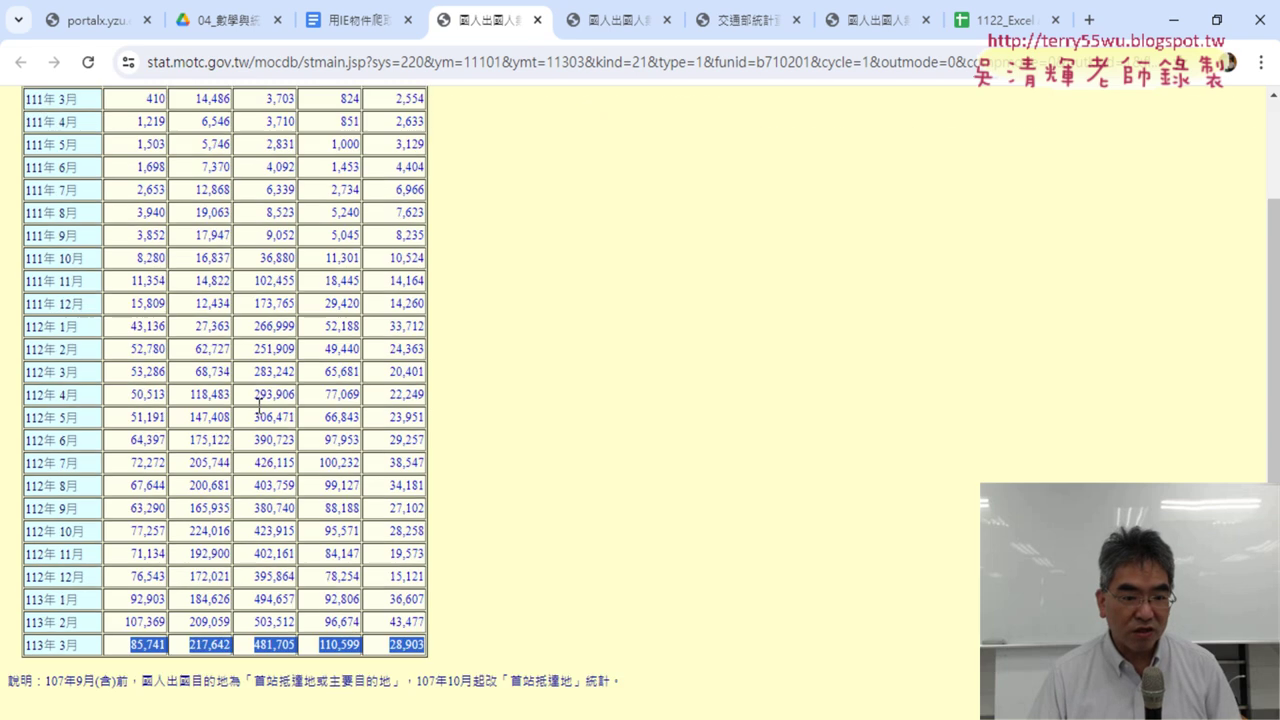
click(277, 615)
drag(252, 598, 297, 598)
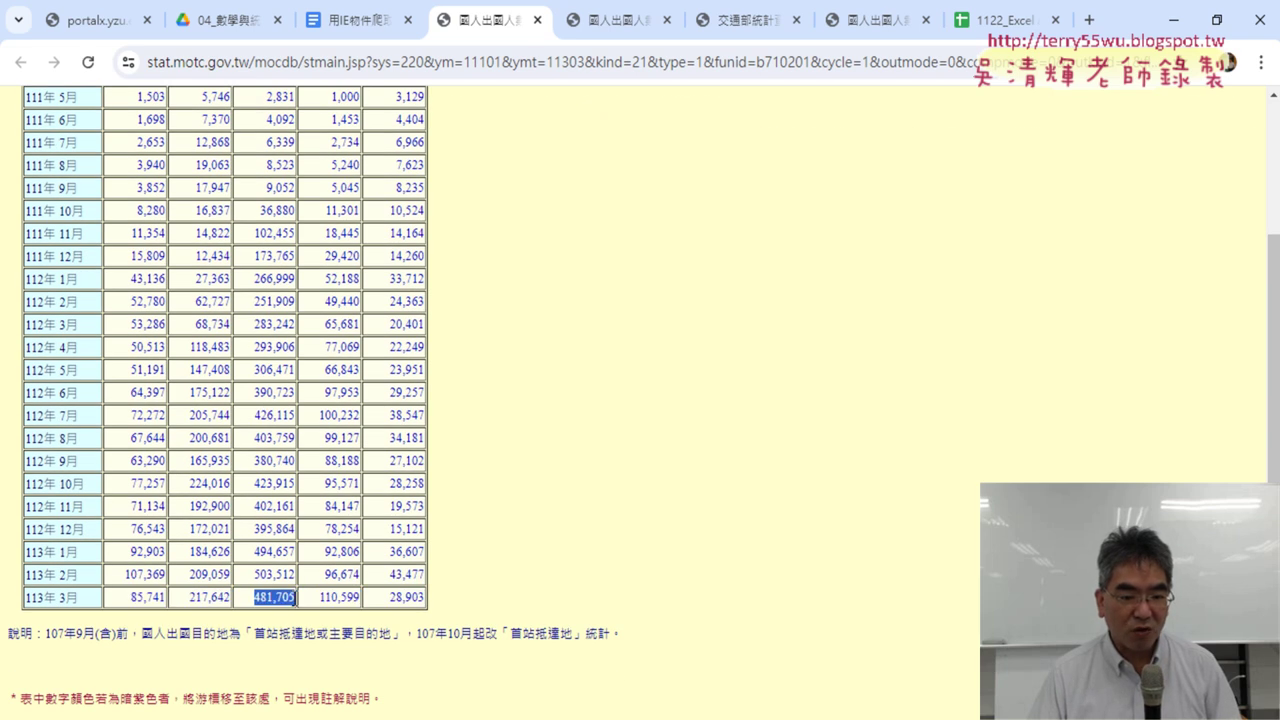
drag(188, 598, 231, 599)
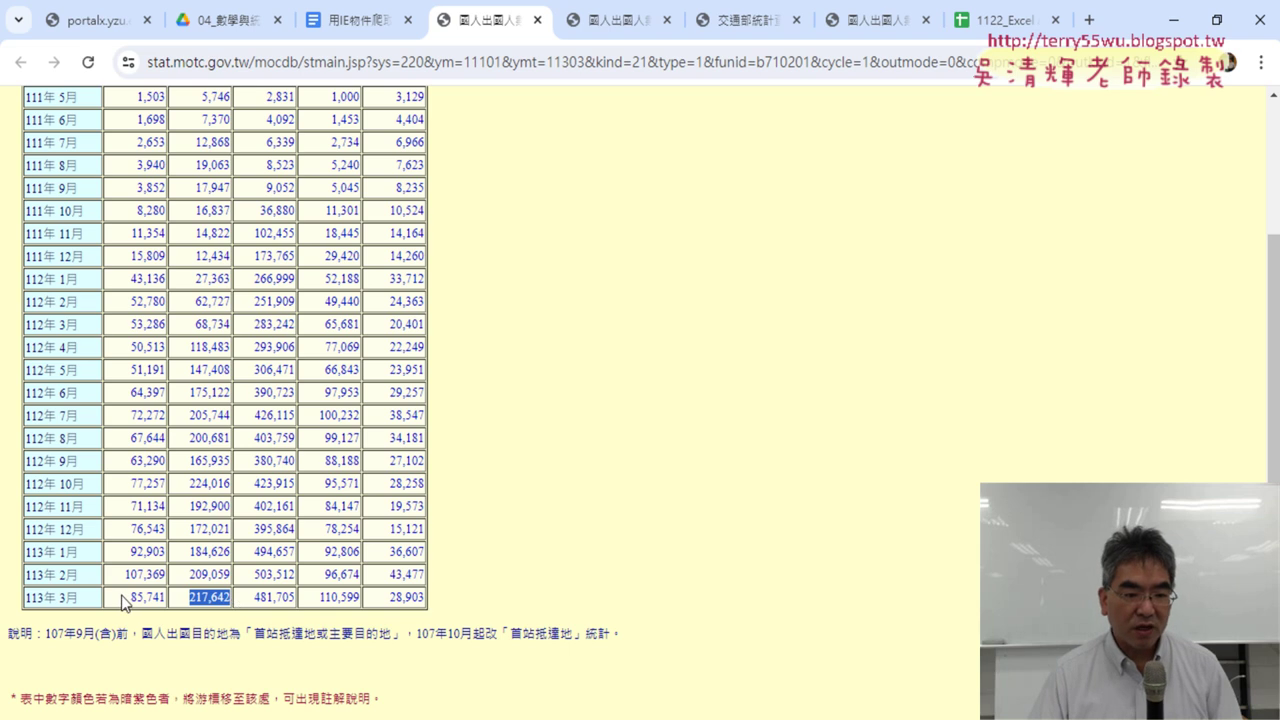
drag(128, 598, 167, 600)
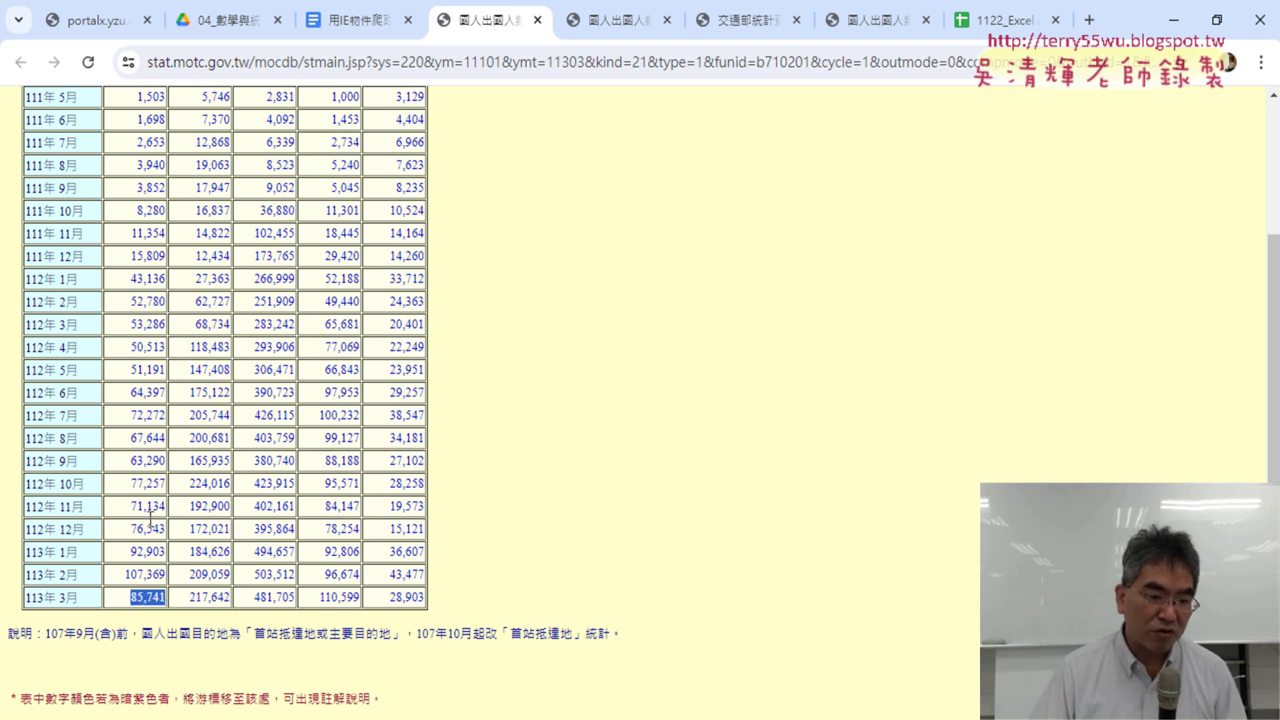
mouse_move(125, 575)
mouse_down()
mouse_move(168, 576)
mouse_move(168, 600)
mouse_up()
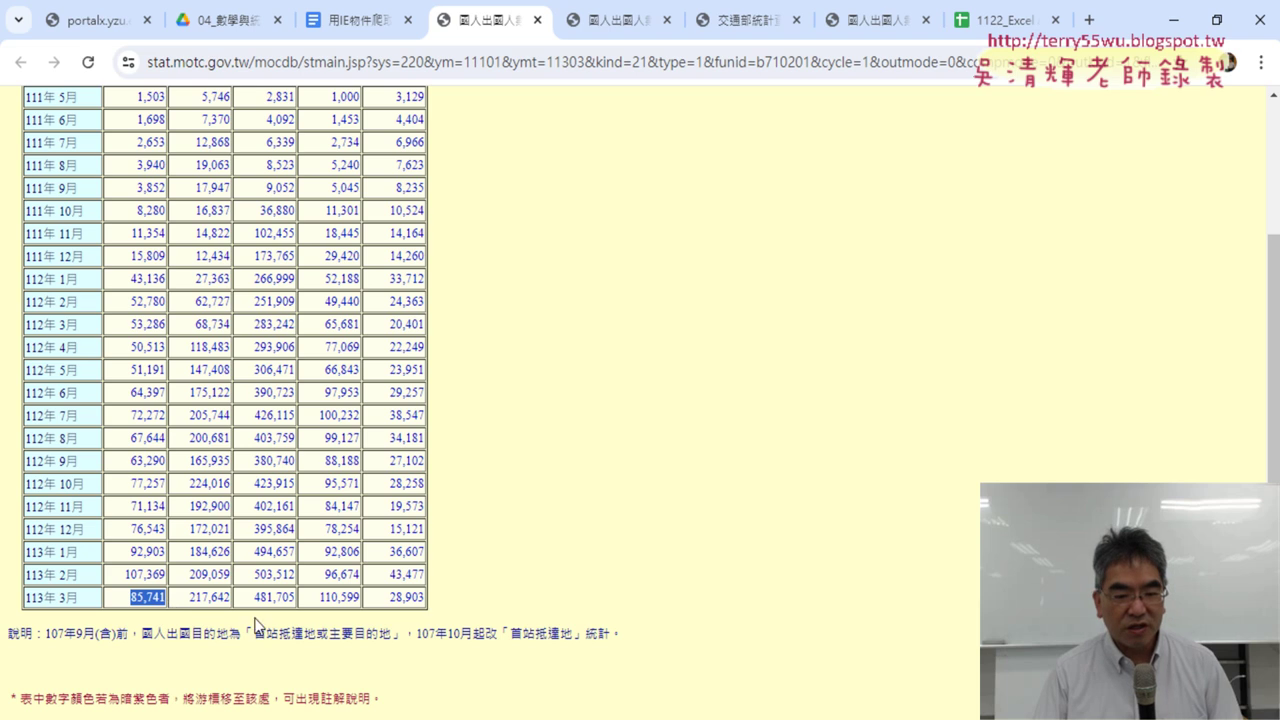
drag(308, 599, 331, 598)
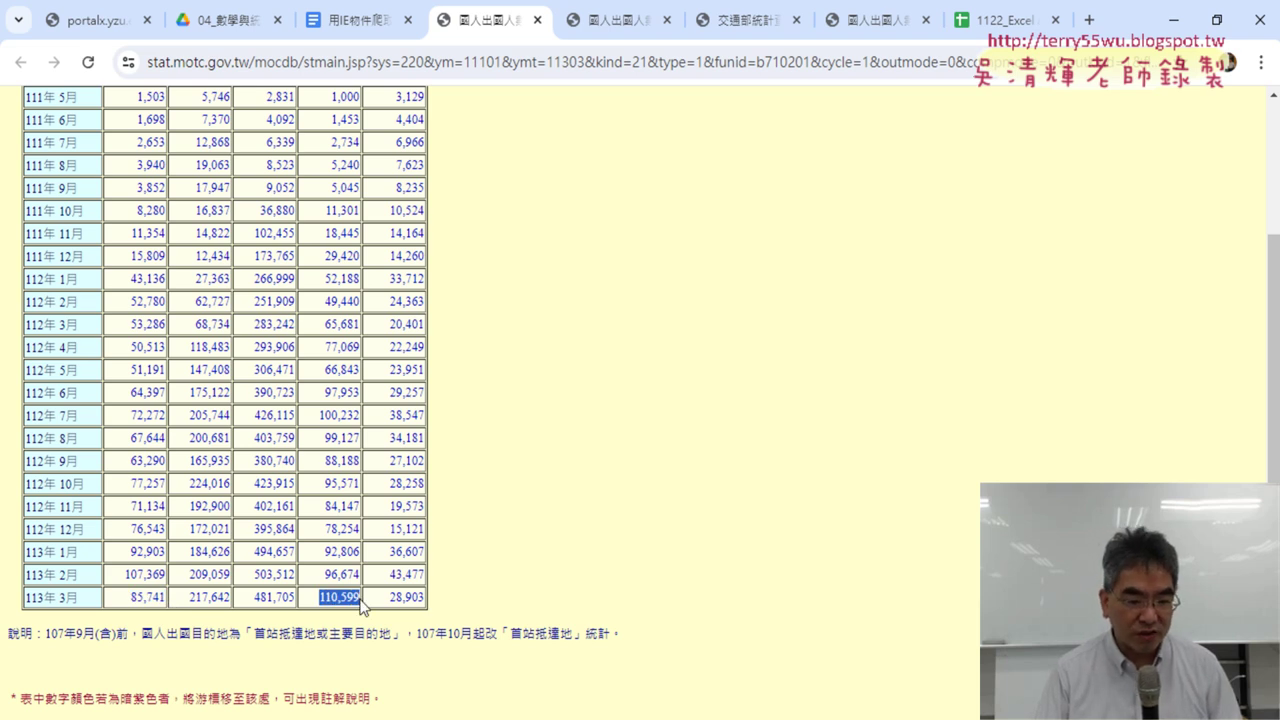
drag(390, 598, 396, 598)
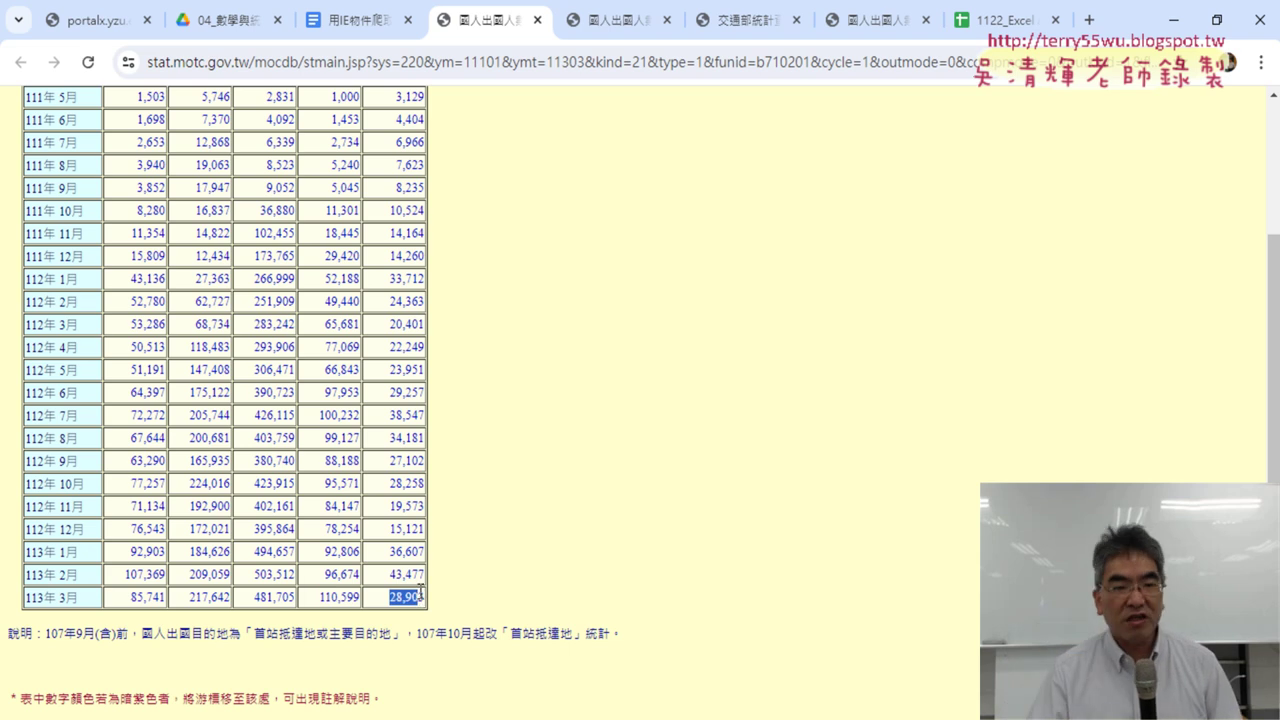
scroll(419, 597, up, 2)
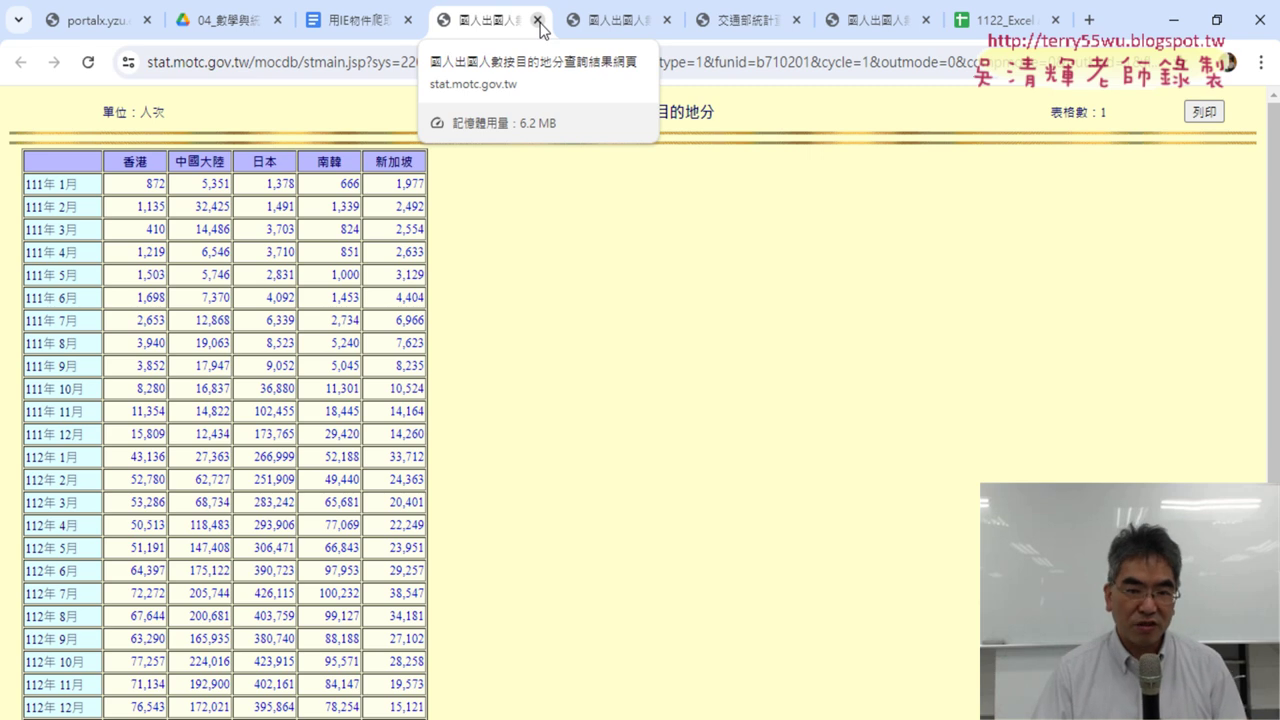
Close both 國人出國人數 result tabs.
click(539, 21)
click(539, 21)
click(478, 22)
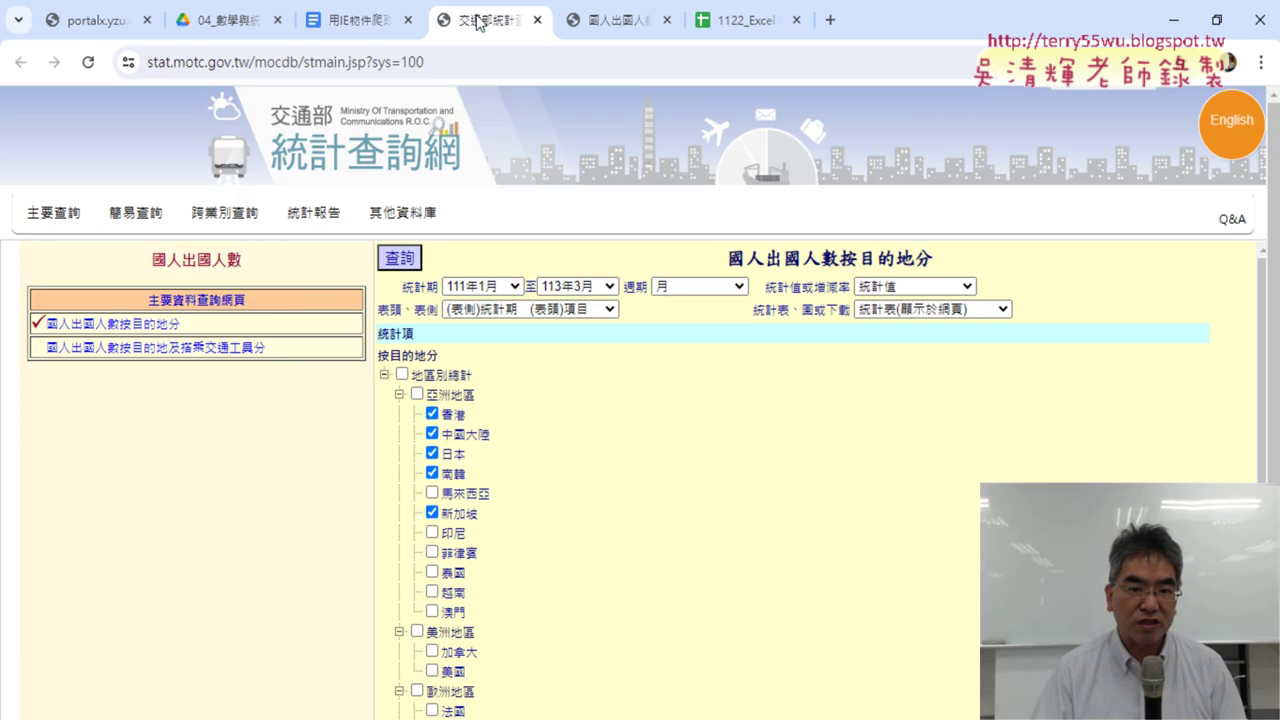
Go to the 主要查詢 index and point out the 觀光 出國人數 entry.
click(56, 216)
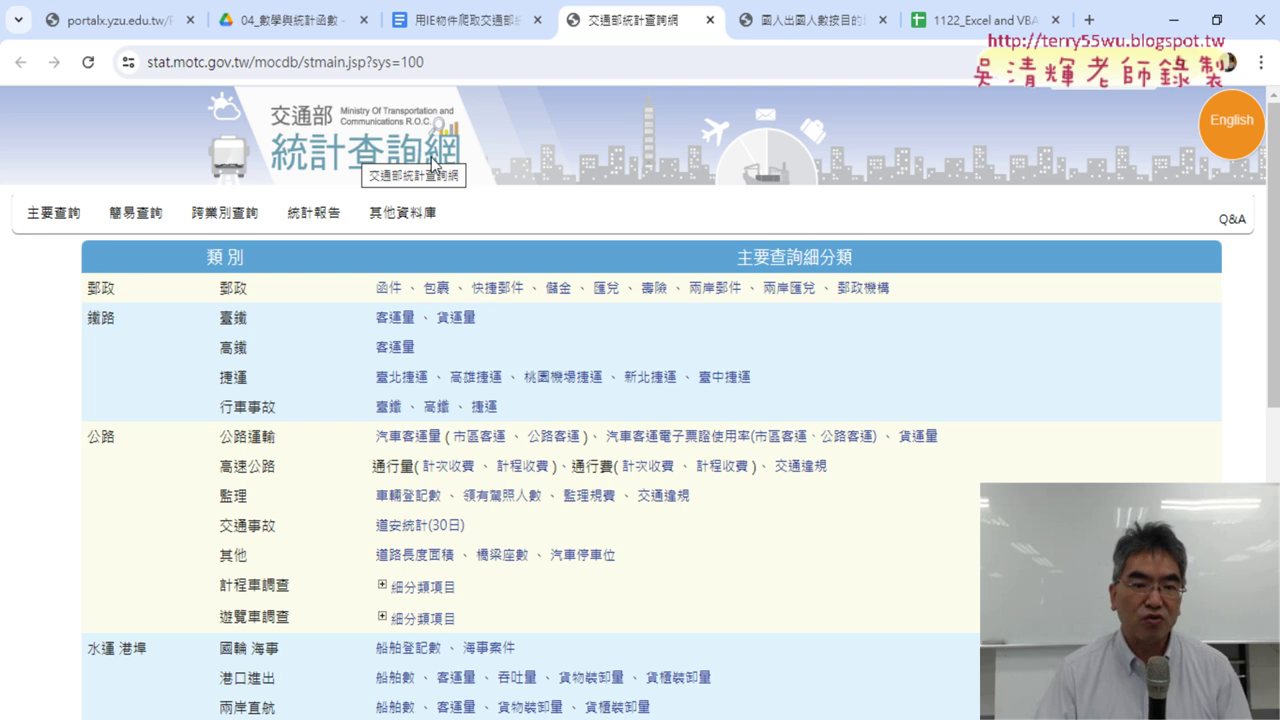
scroll(31, 378, down, 6)
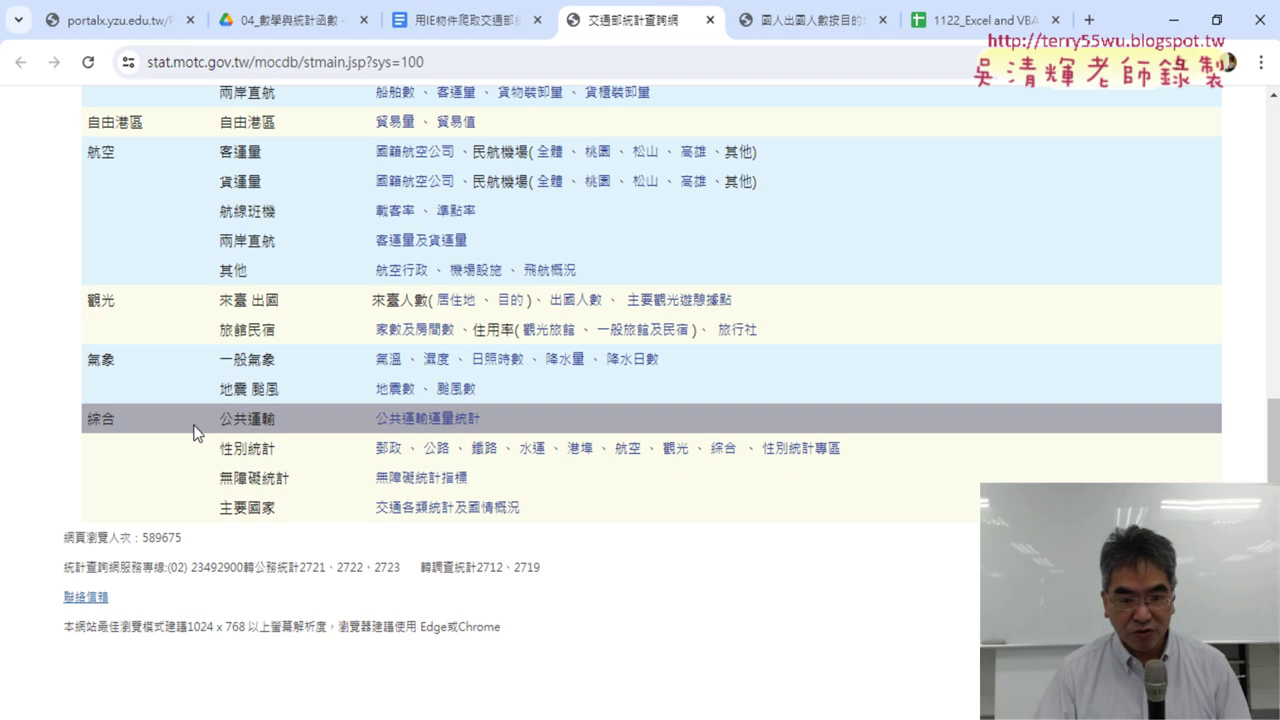
drag(86, 300, 600, 301)
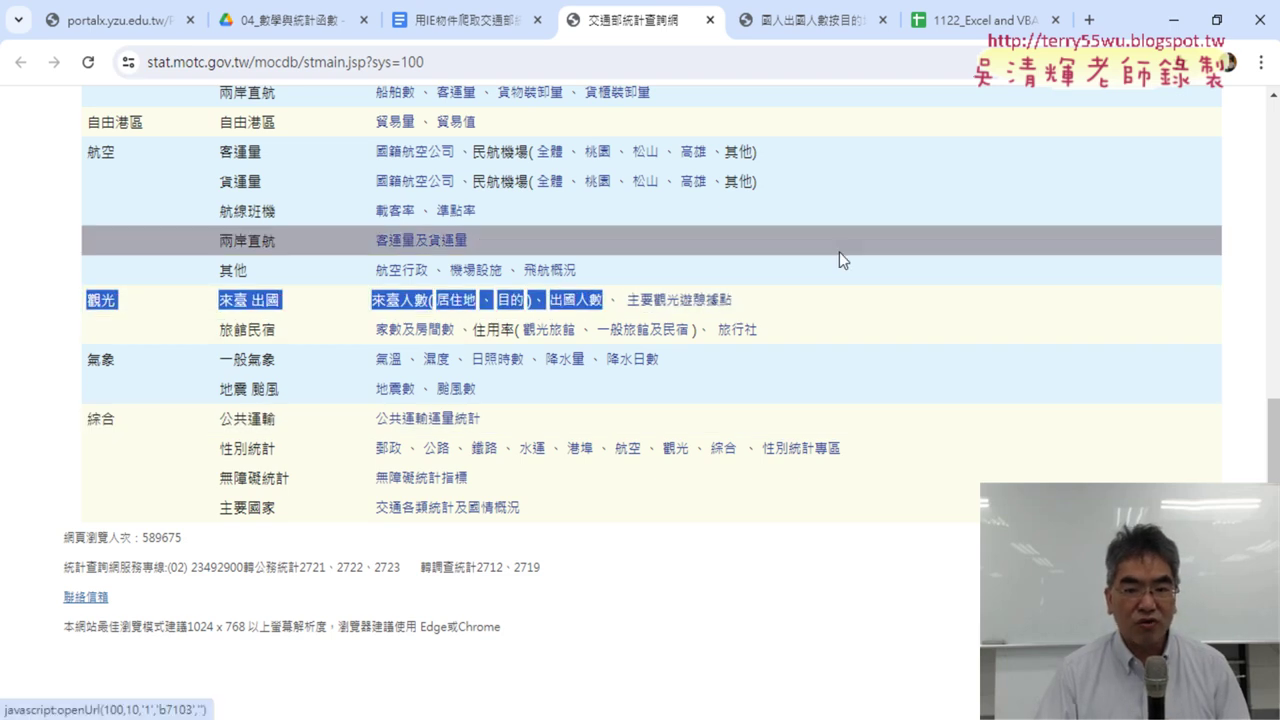
click(584, 310)
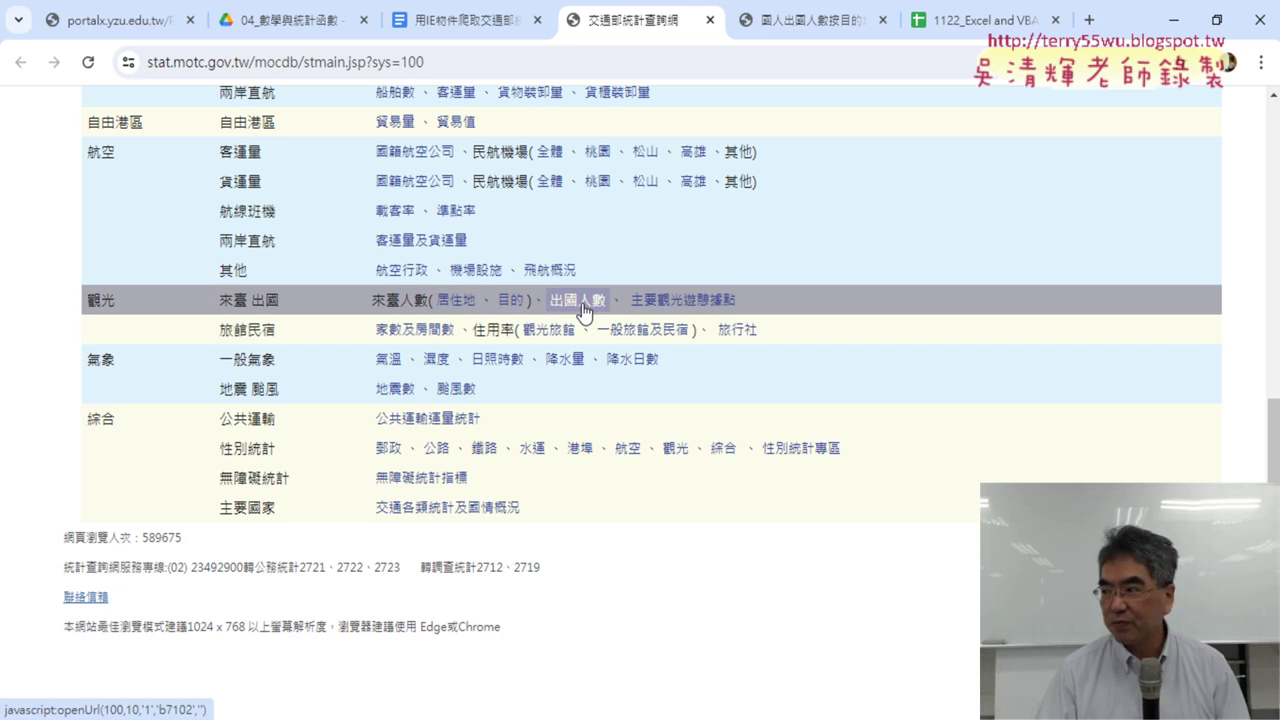
Open the 出國人數 by-destination query and set the period start to 111年1月.
click(584, 308)
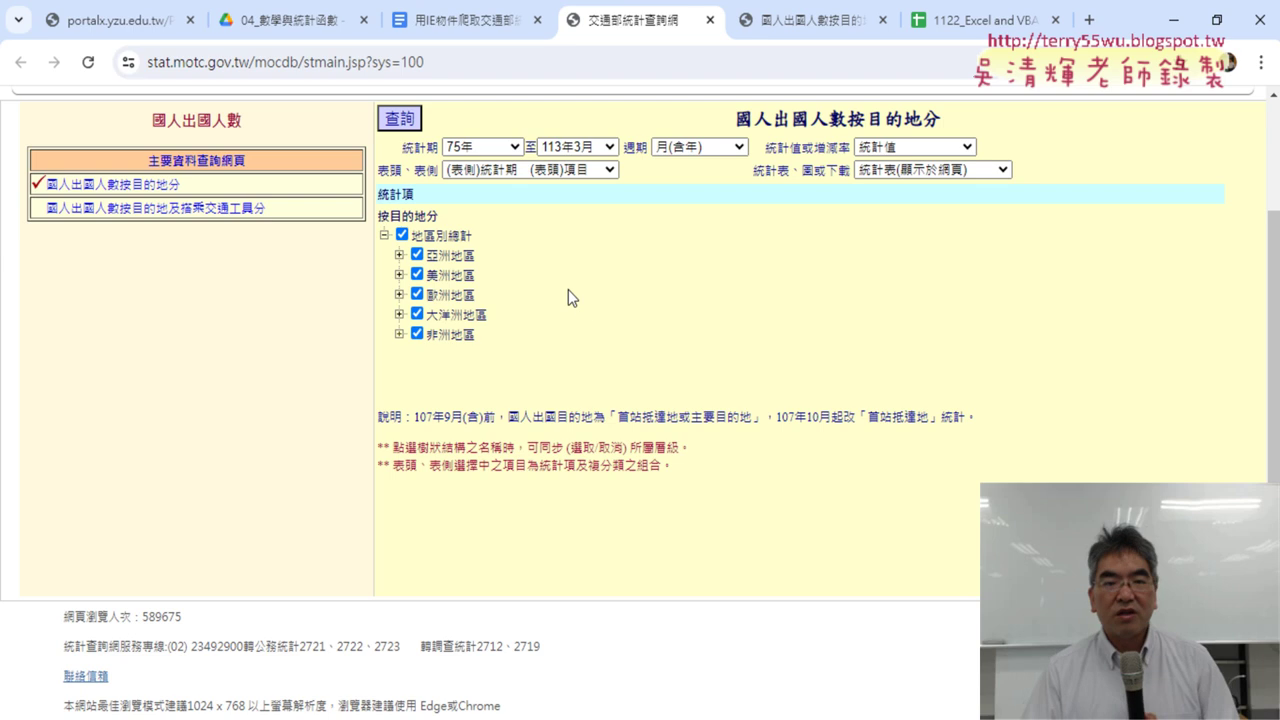
click(501, 147)
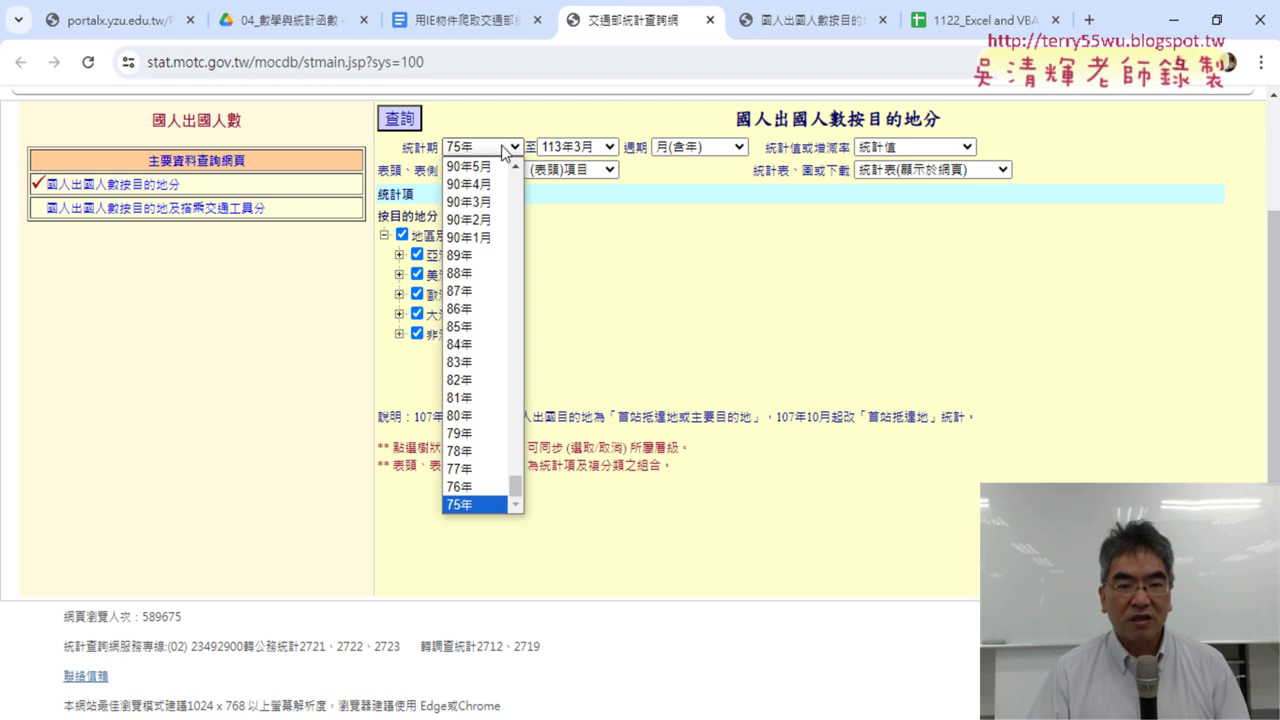
scroll(521, 199, up, 10)
scroll(521, 199, up, 15)
scroll(521, 199, up, 5)
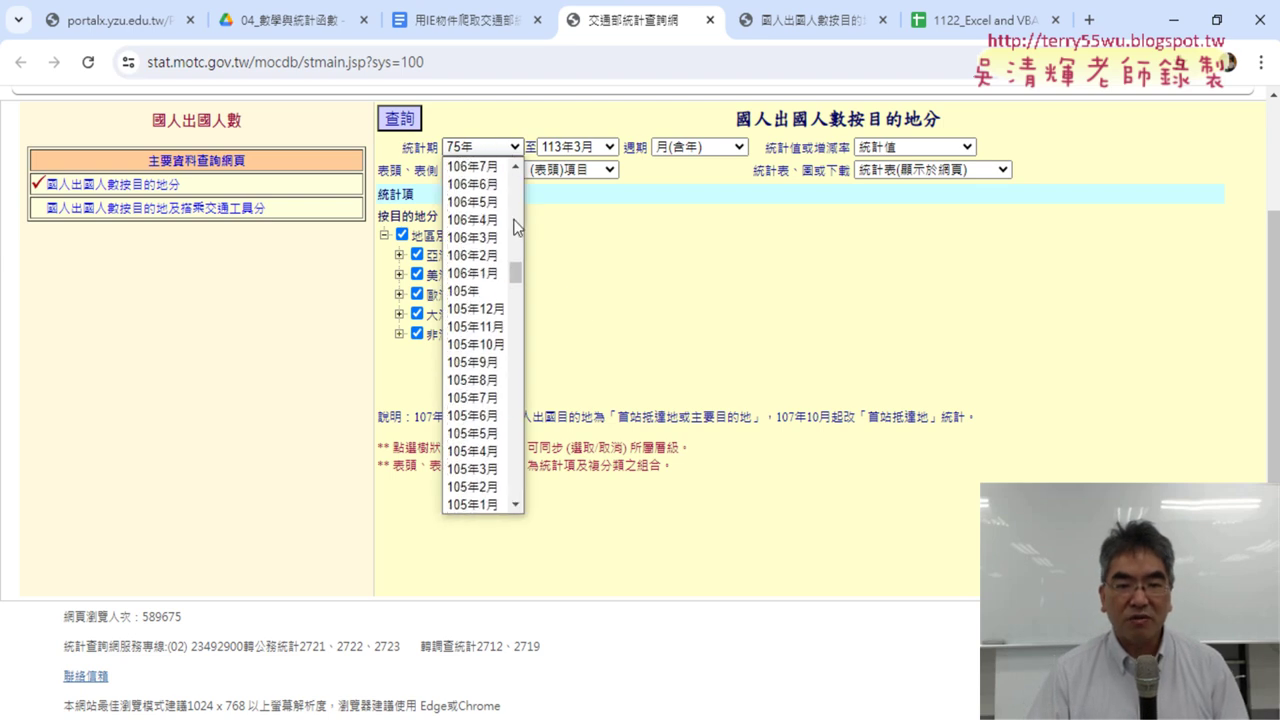
drag(515, 272, 517, 206)
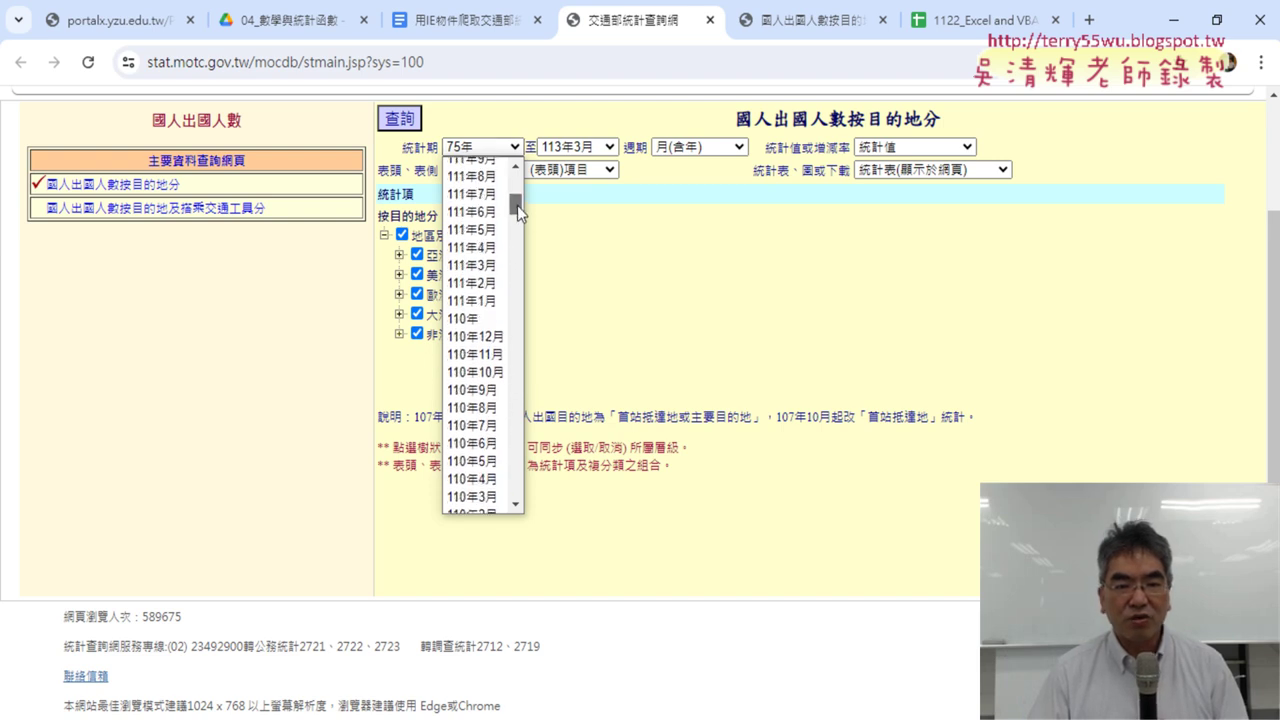
click(484, 301)
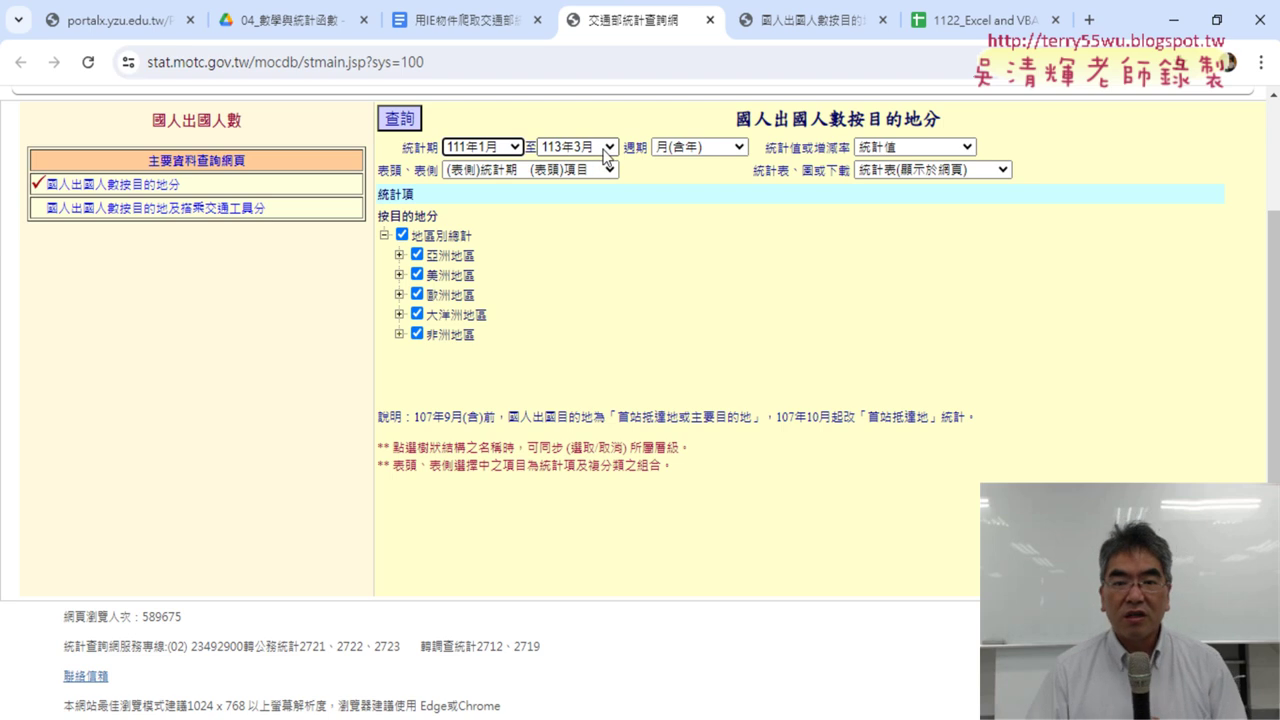
click(703, 150)
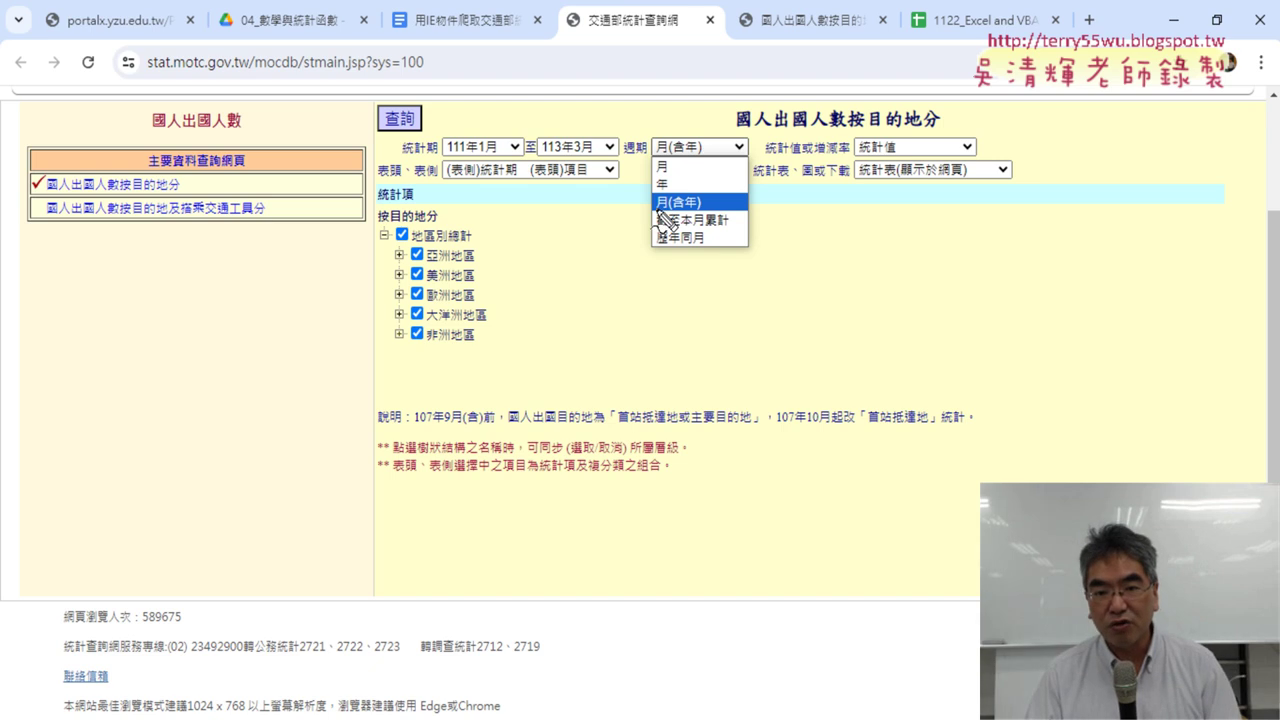
drag(712, 220, 686, 218)
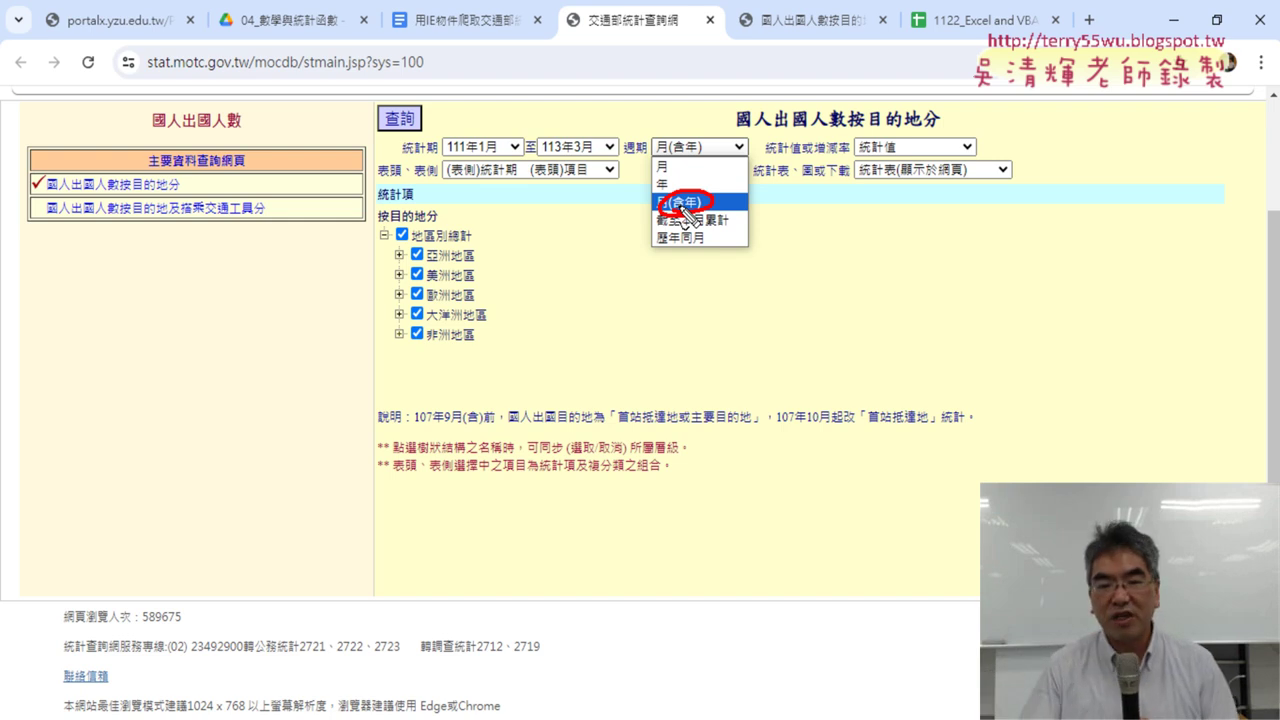
mouse_move(752, 196)
mouse_down()
mouse_move(772, 220)
mouse_move(740, 216)
mouse_up()
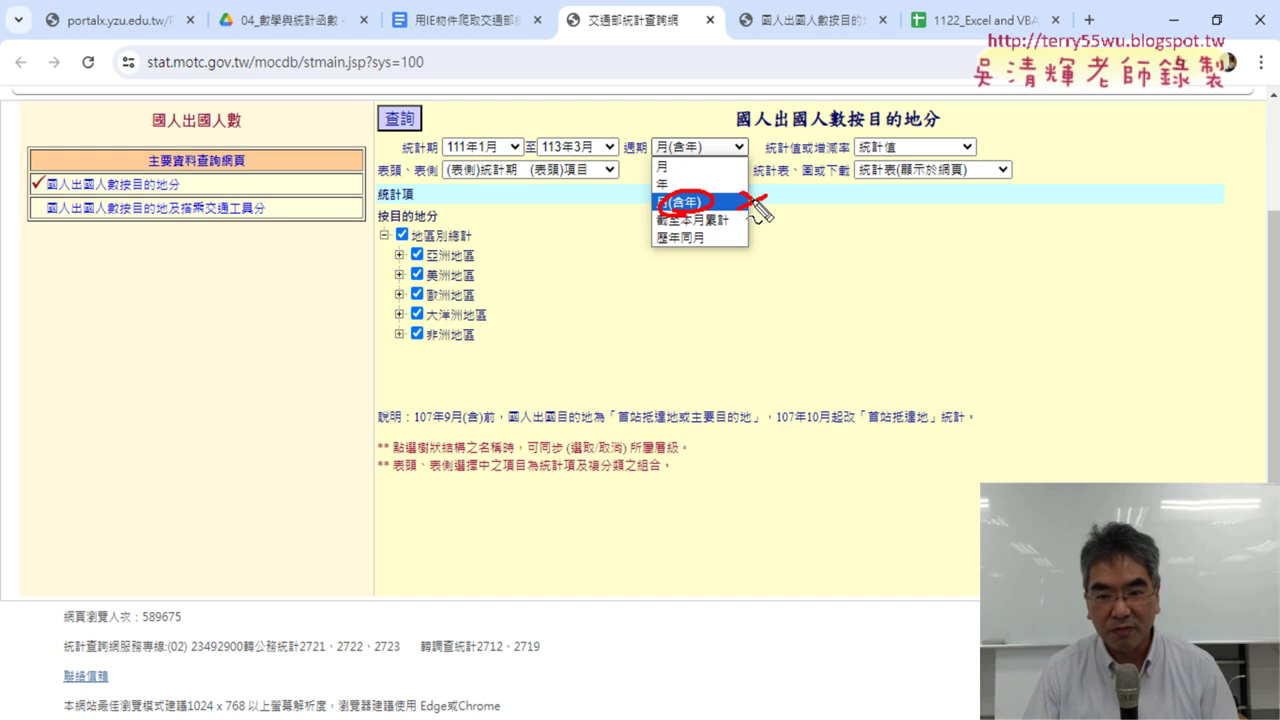
drag(676, 162, 668, 176)
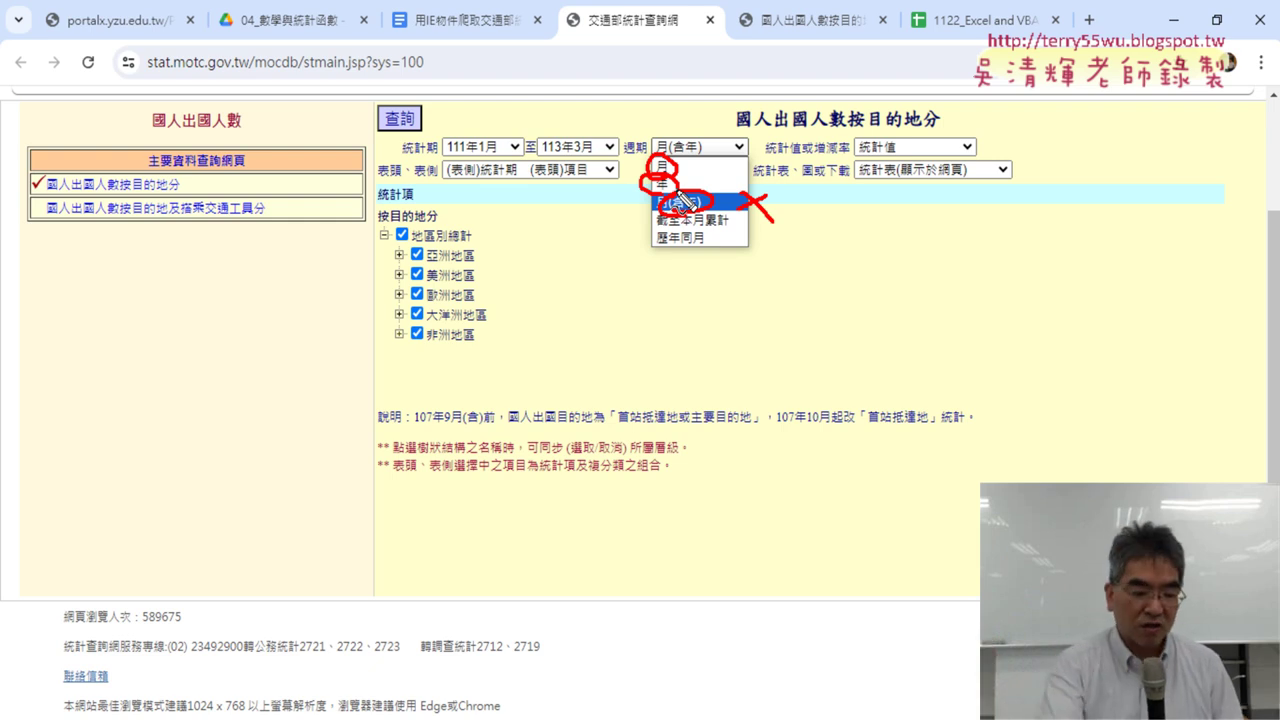
key(Escape)
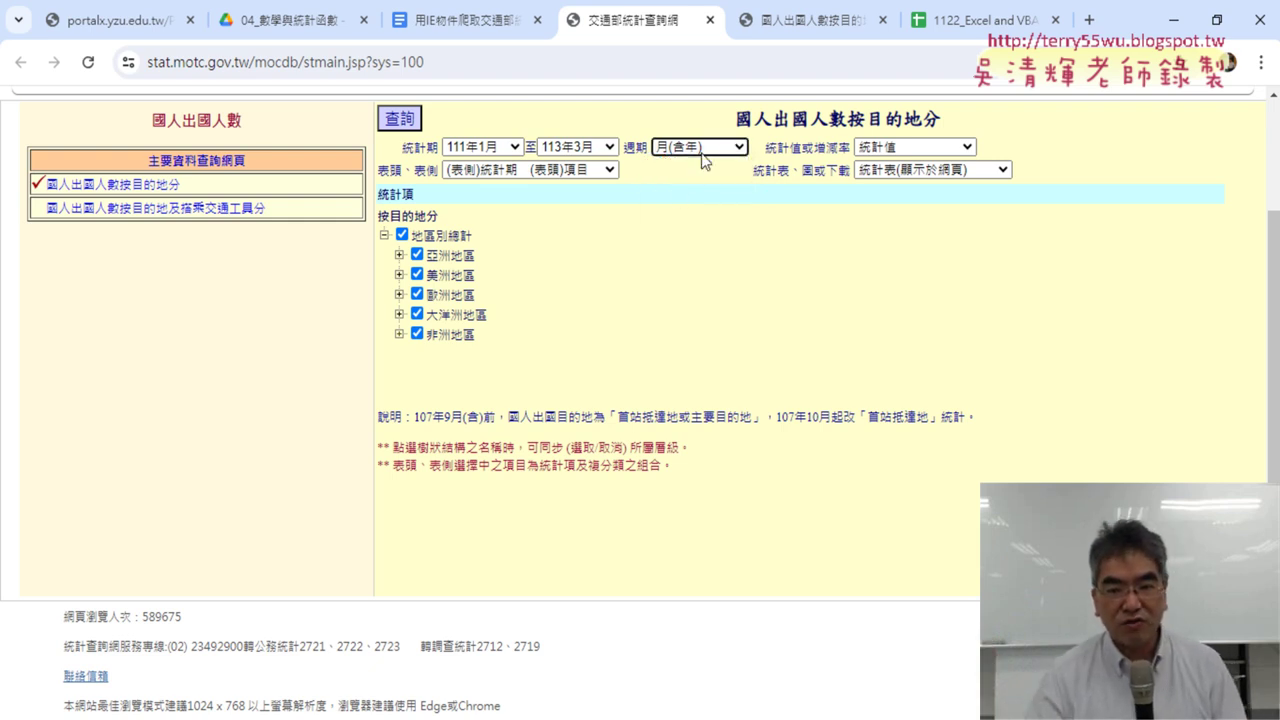
click(700, 148)
Set 週期 to 月, mark up the period settings and web address with the pen, then clear the marks.
click(700, 173)
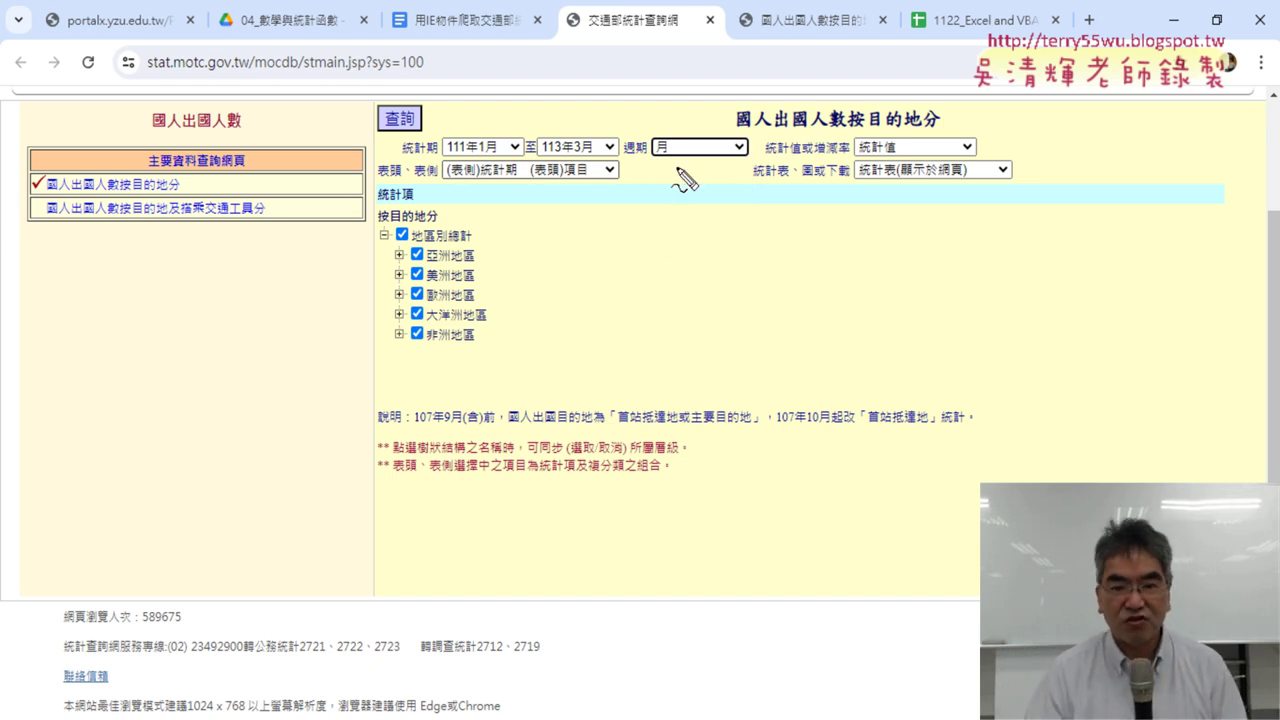
mouse_move(760, 158)
mouse_down()
mouse_move(390, 145)
mouse_move(760, 160)
mouse_up()
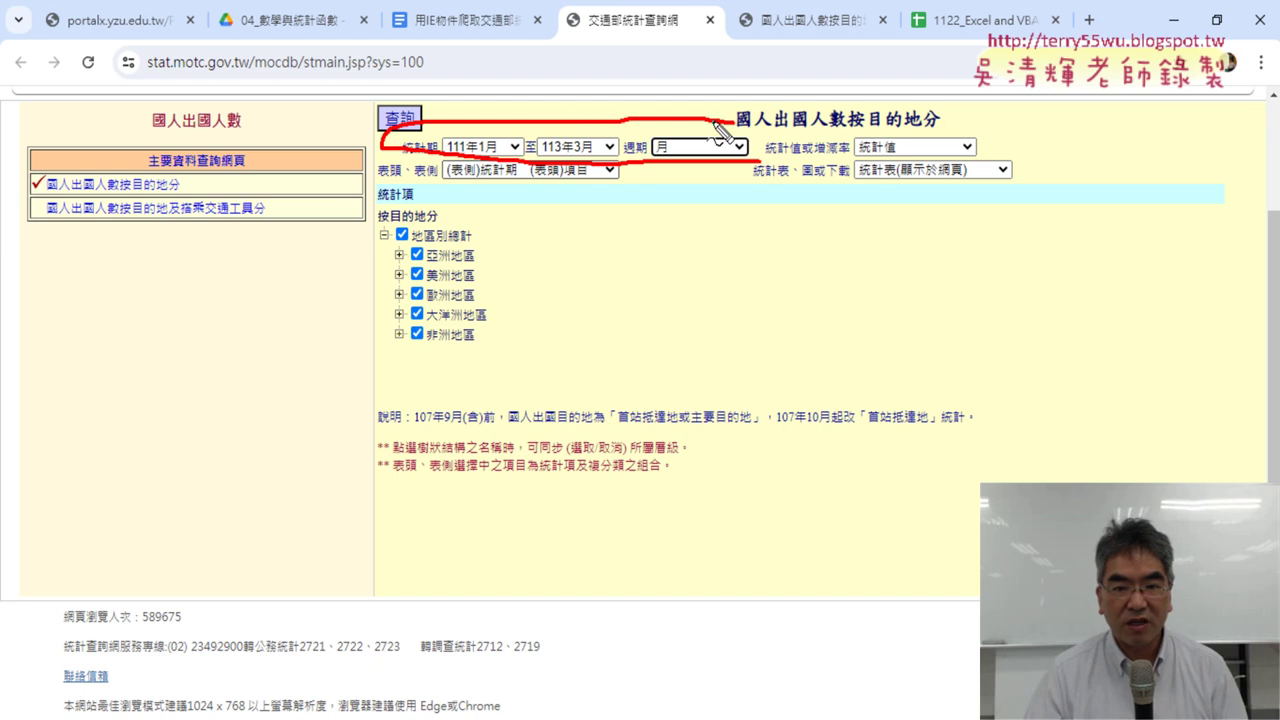
mouse_move(605, 56)
mouse_down()
mouse_move(599, 97)
mouse_move(628, 95)
mouse_up()
drag(660, 138, 662, 140)
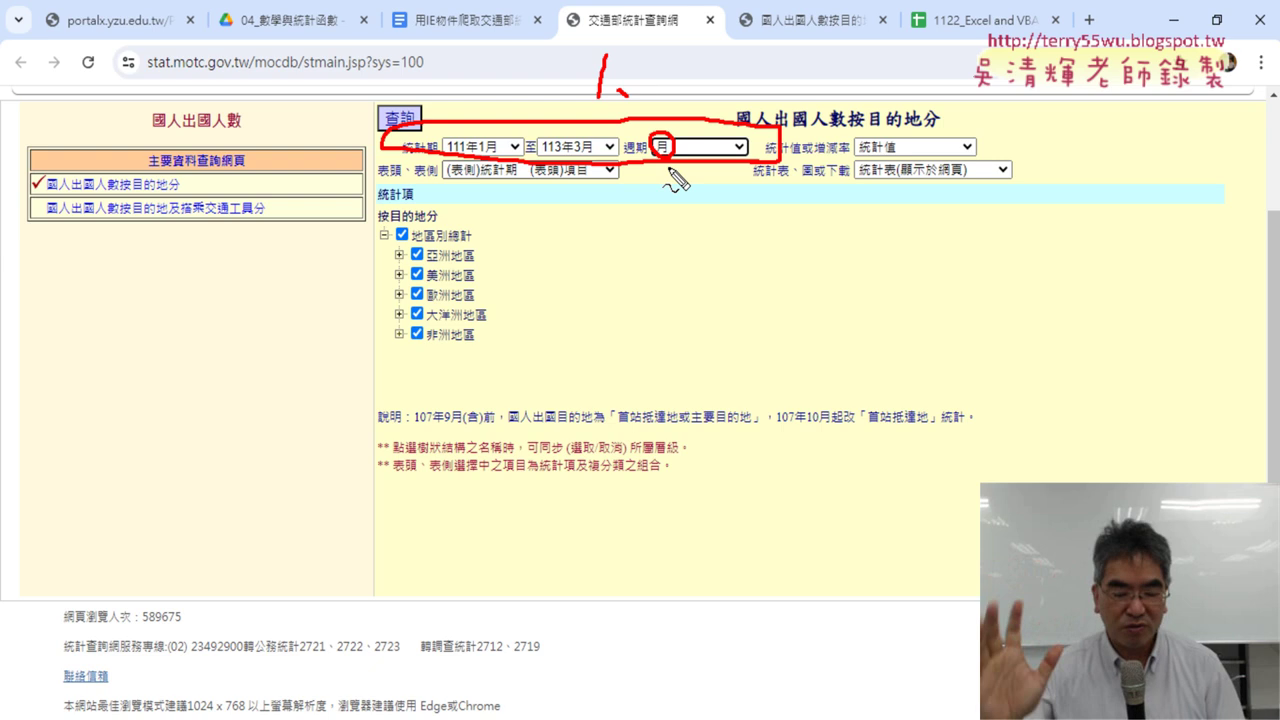
key(Escape)
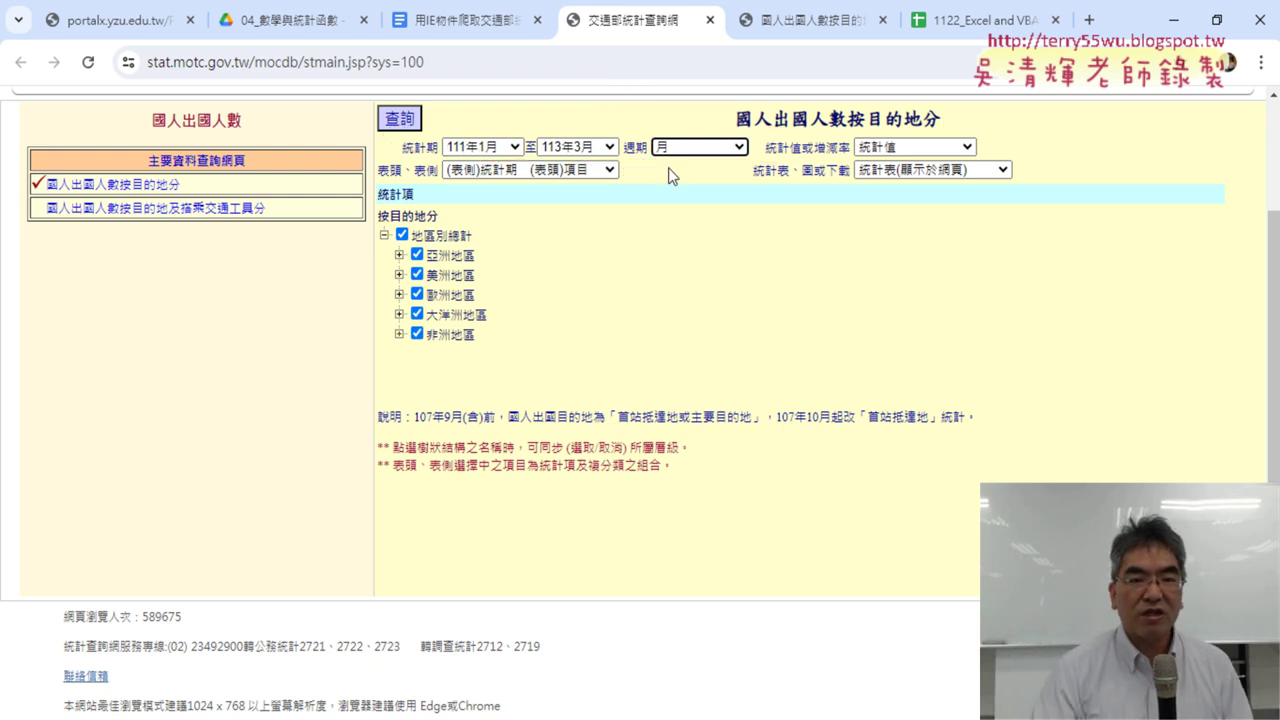
Untick the region totals, then untick 泰國, 越南 and 澳門 under Asia.
click(401, 235)
click(417, 254)
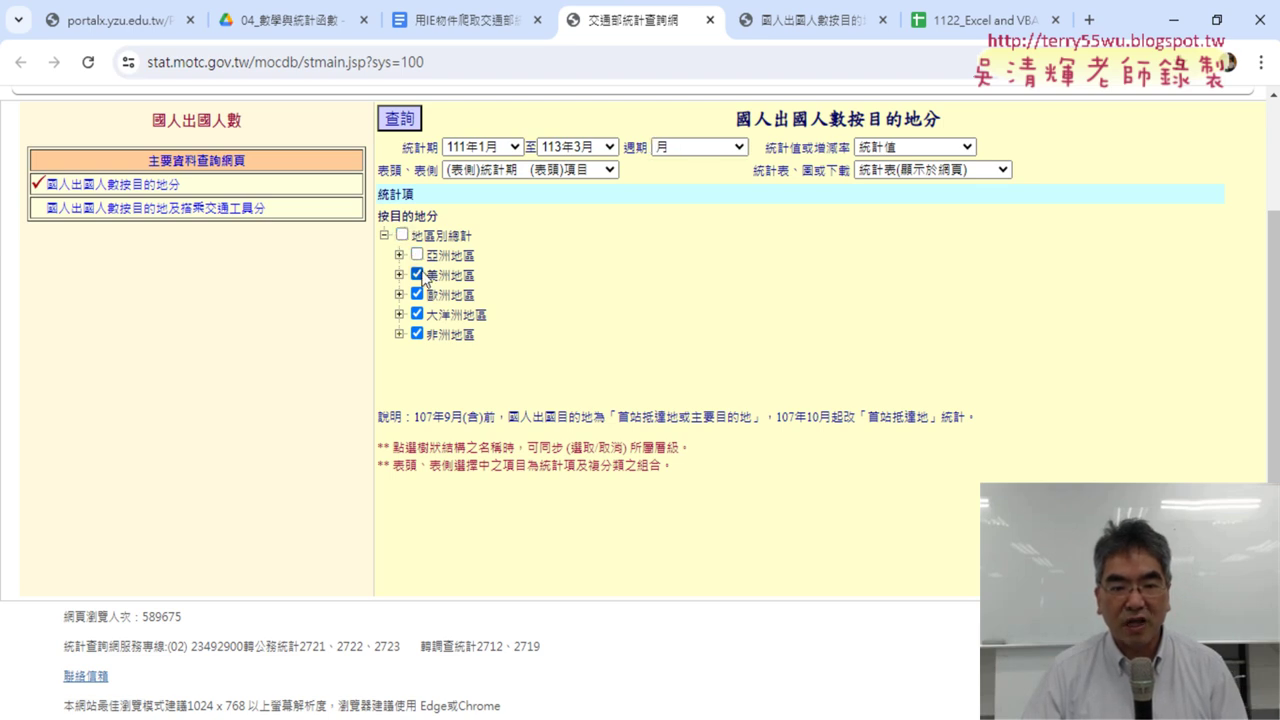
click(417, 274)
click(417, 333)
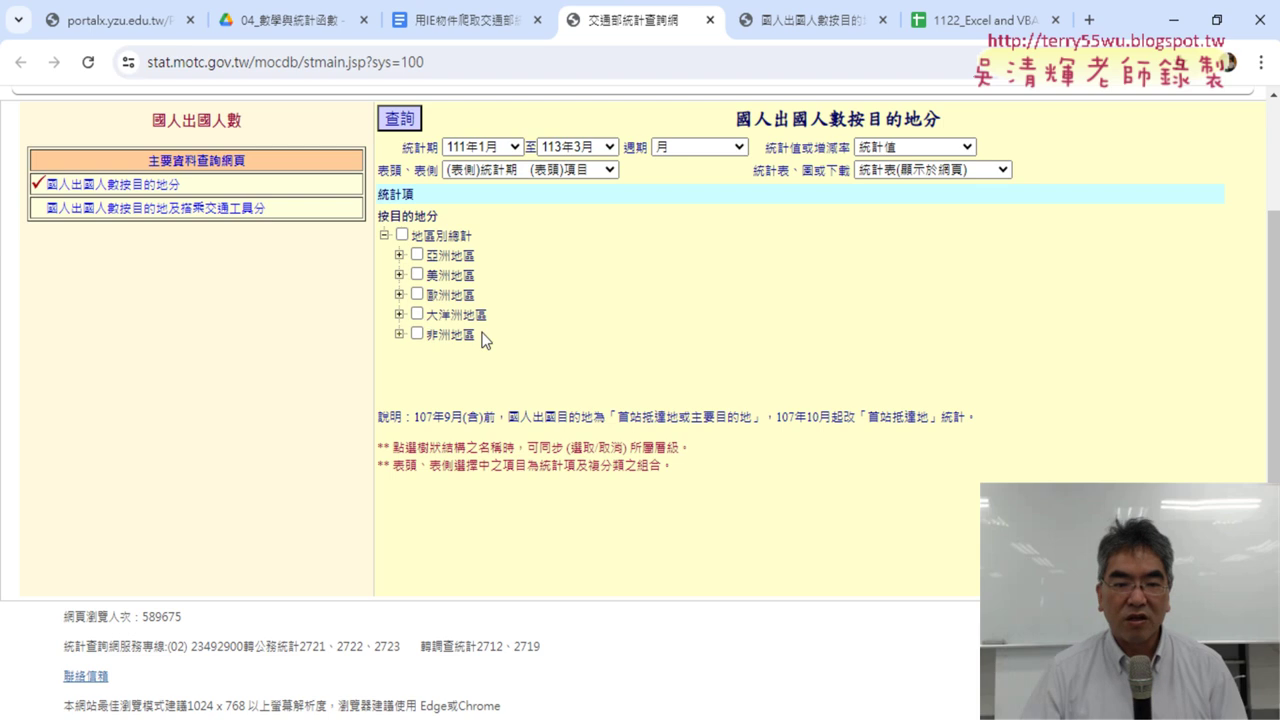
click(399, 256)
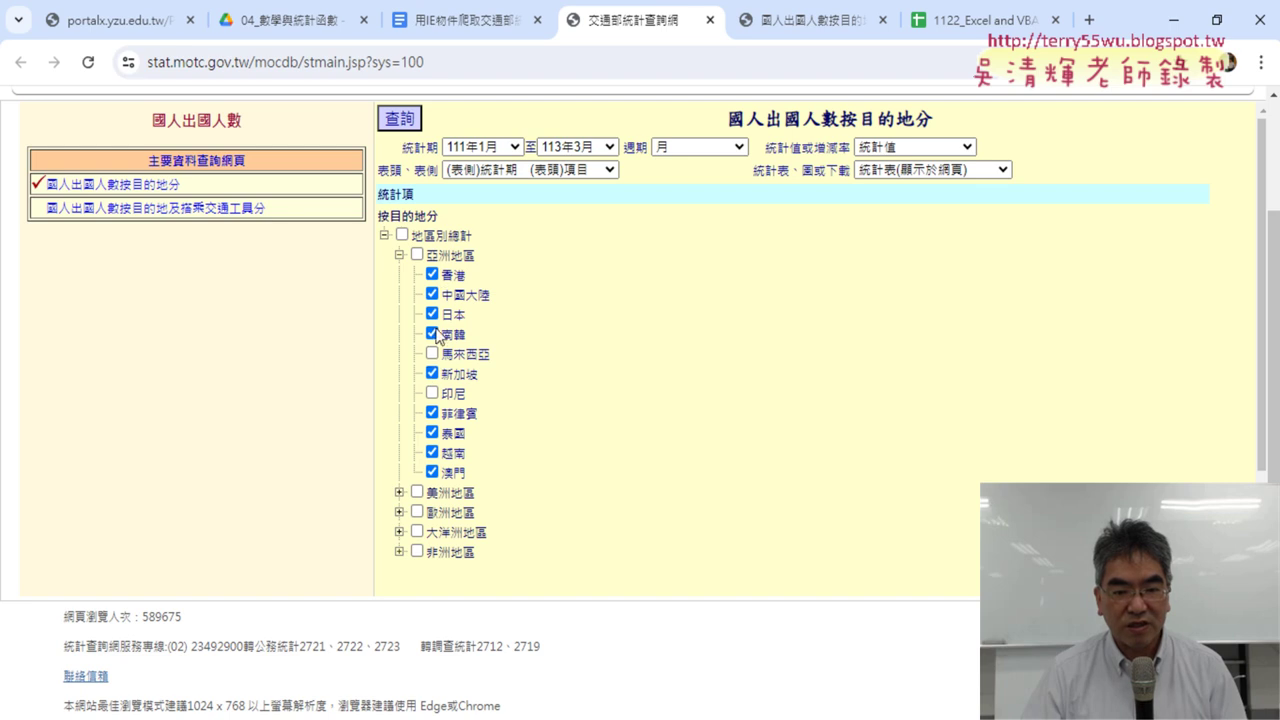
click(432, 433)
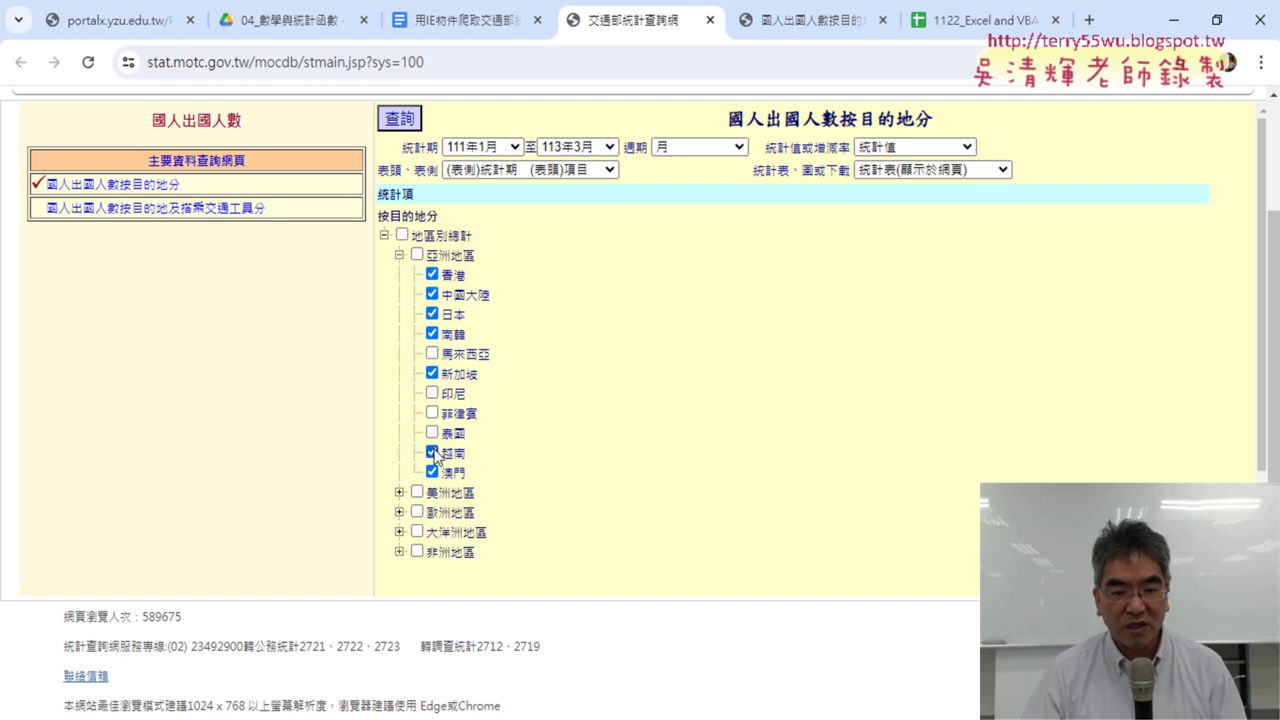
click(432, 452)
click(432, 472)
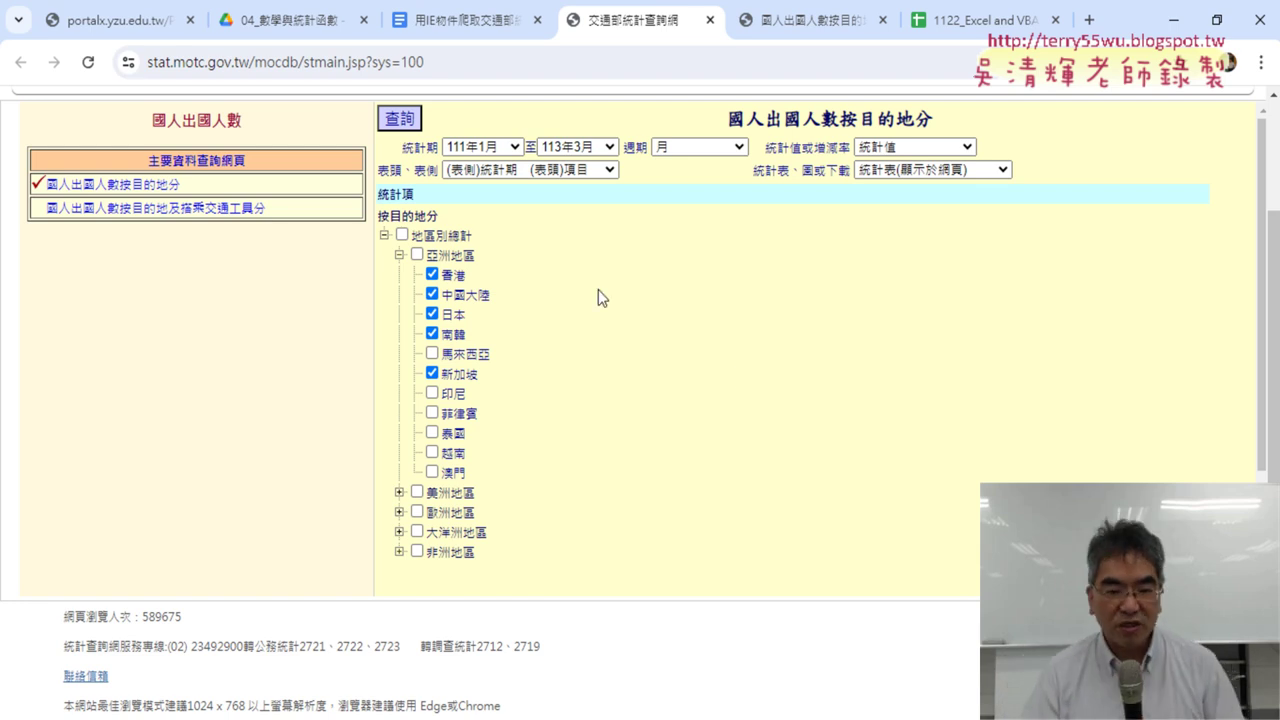
Expand 美洲地區 and leave its countries, including 美國, unticked.
scroll(597, 294, down, 2)
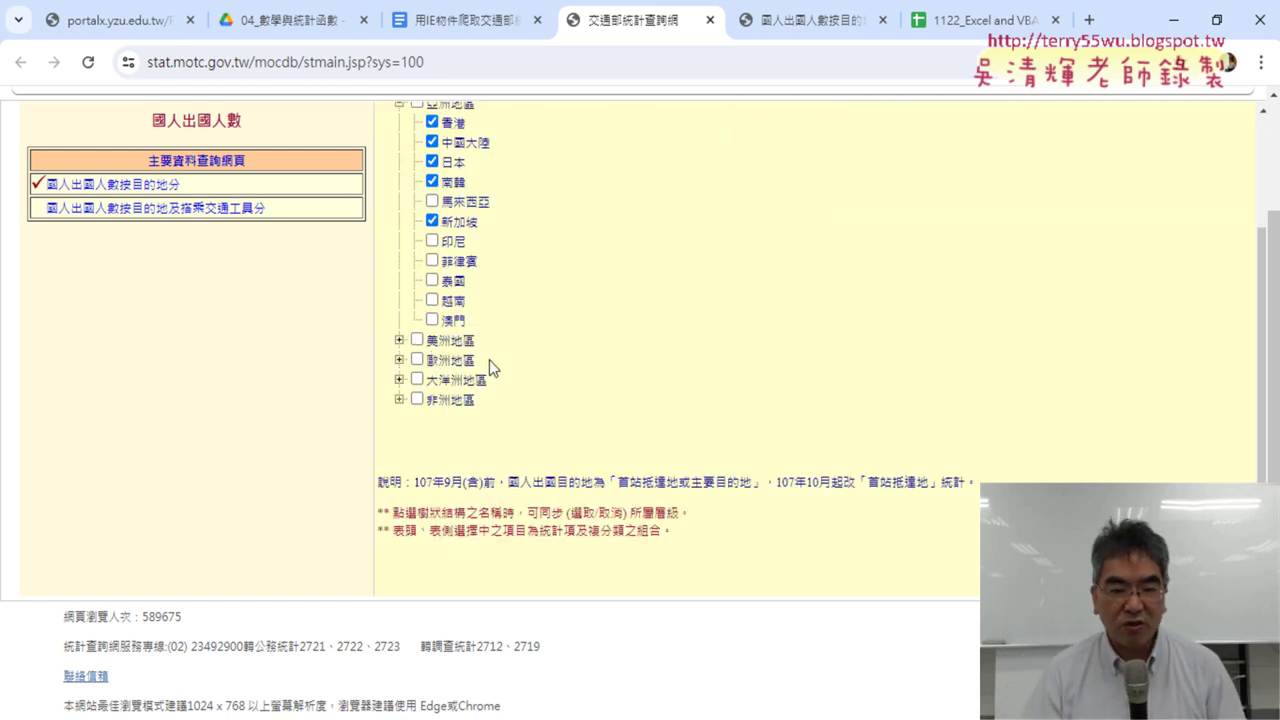
click(399, 340)
click(432, 379)
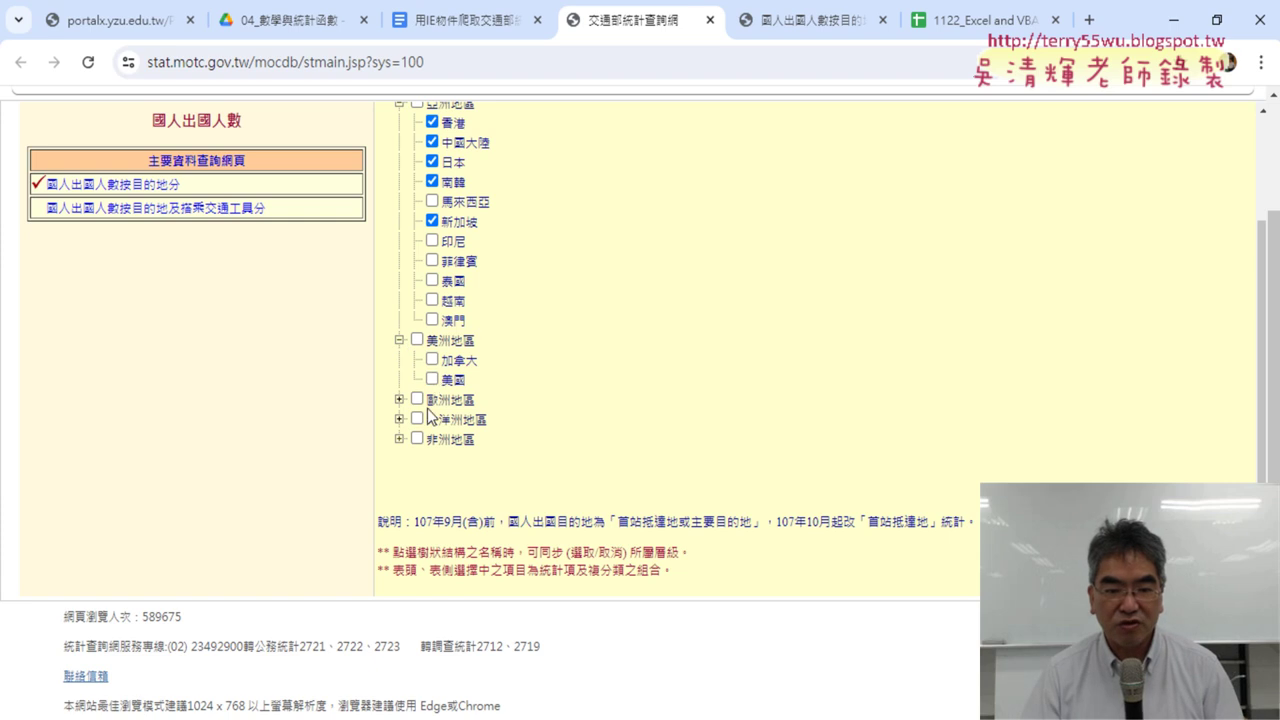
click(433, 380)
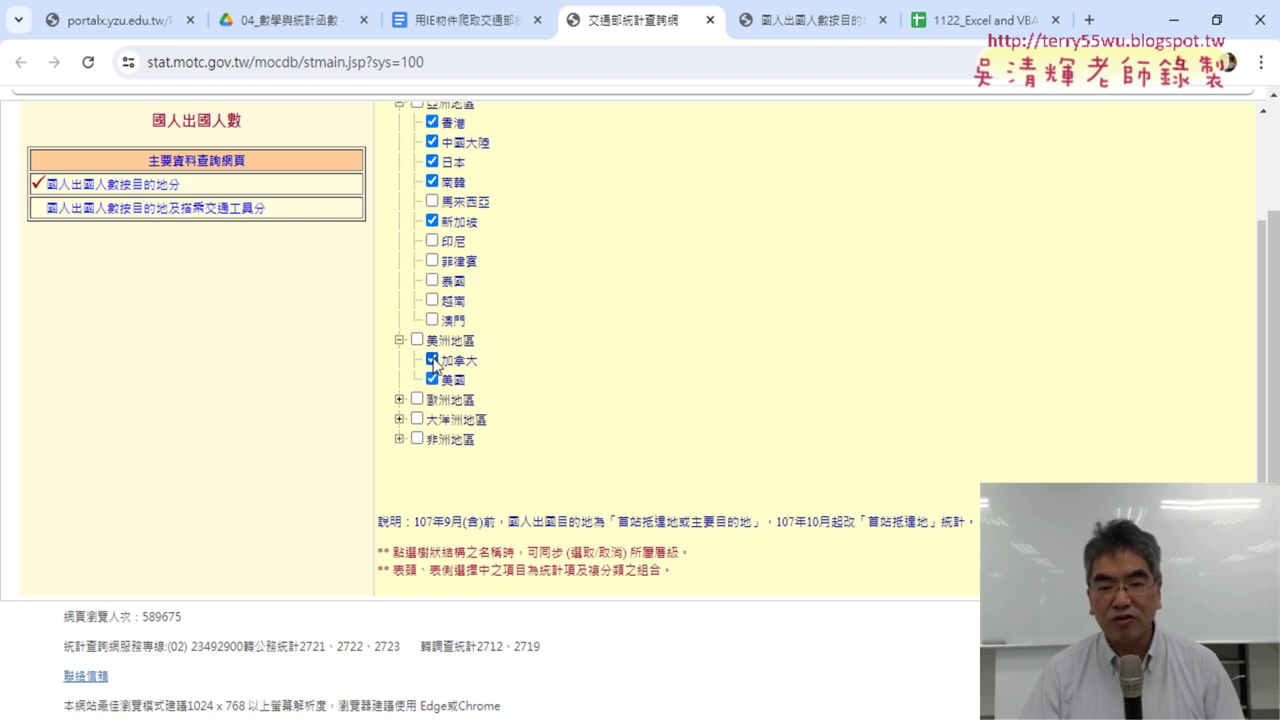
click(432, 360)
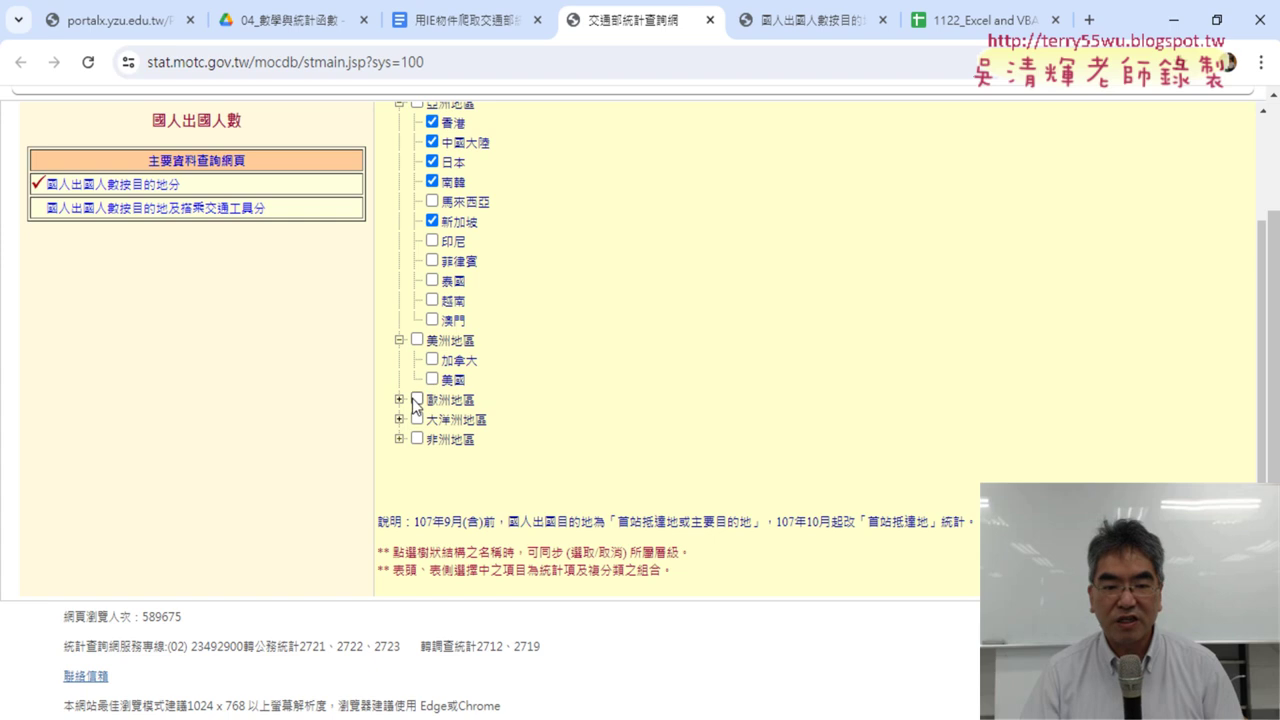
Untick 法國, 義大利, 荷蘭, 瑞士, 澳大利亞 and 南非 under Europe, Oceania and Africa.
click(416, 400)
click(432, 419)
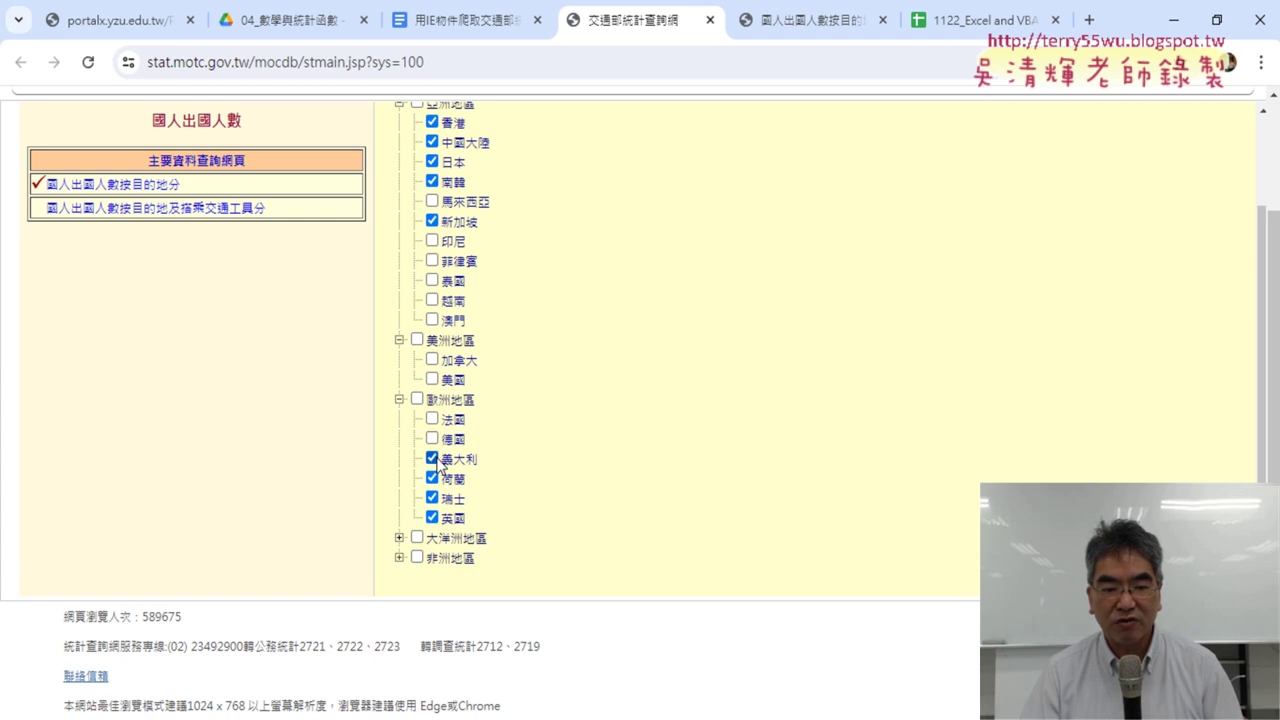
click(432, 458)
click(432, 478)
click(432, 498)
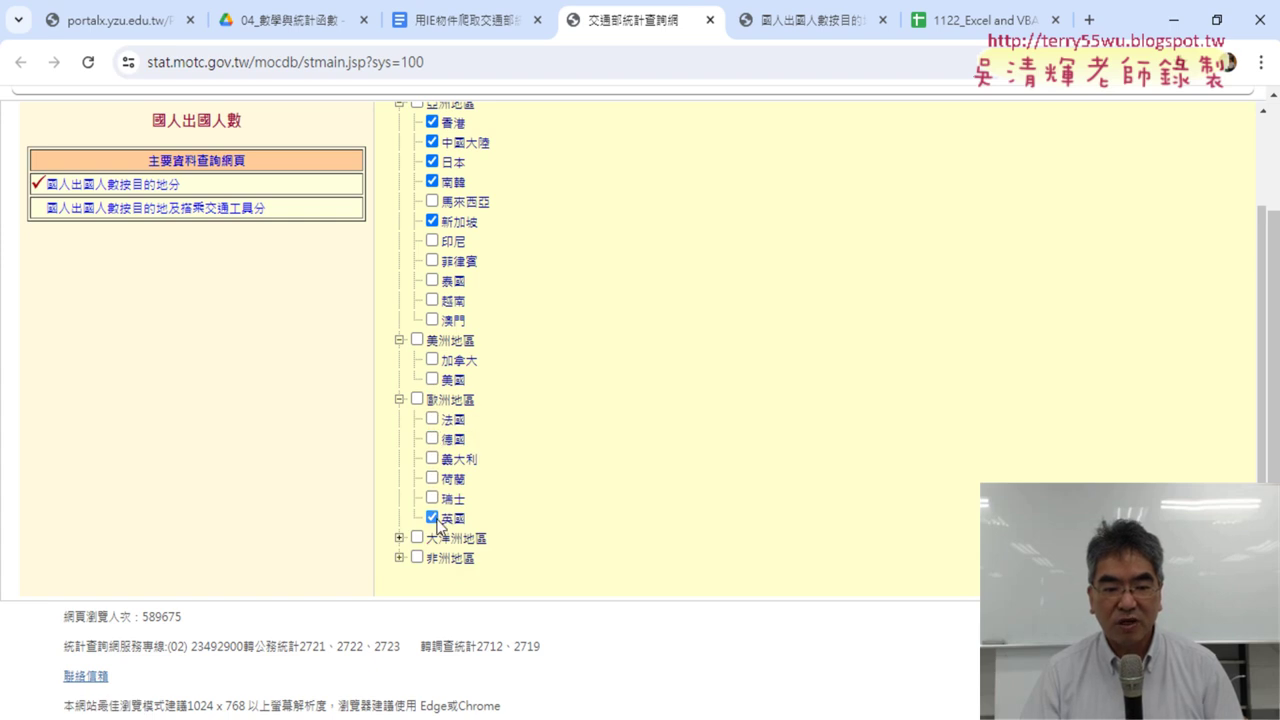
click(399, 538)
click(432, 557)
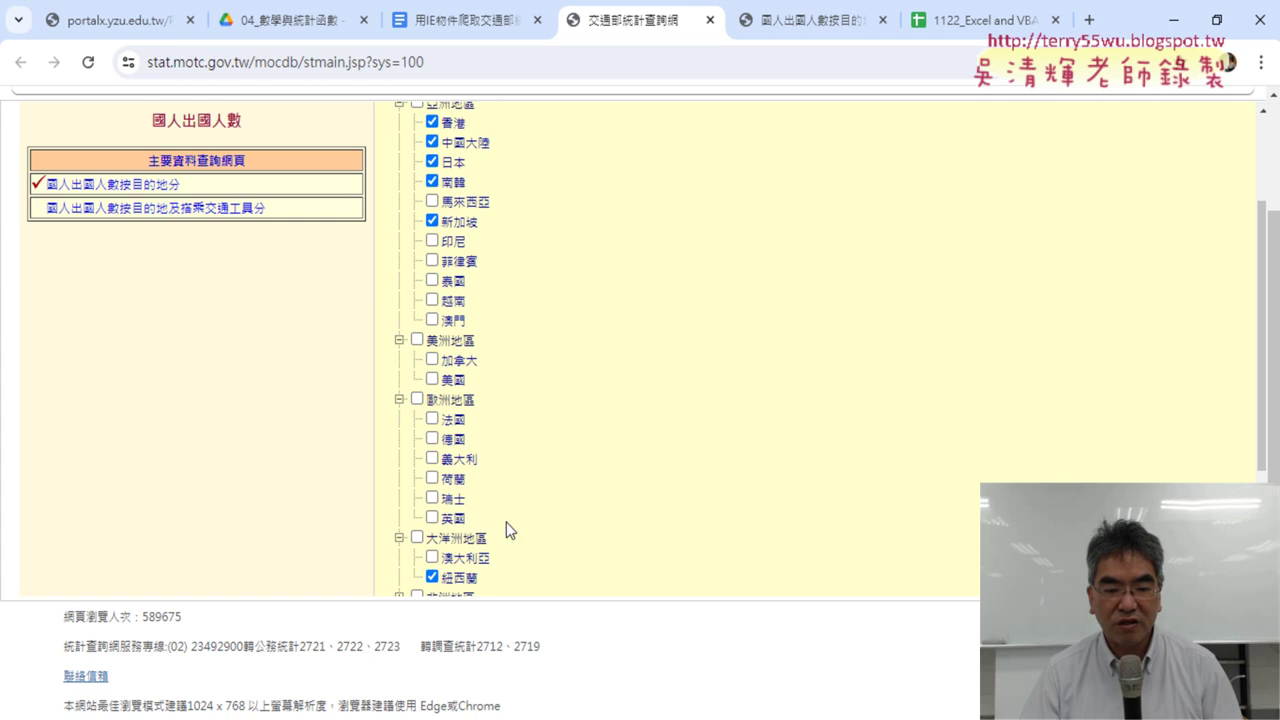
scroll(506, 522, down, 2)
click(399, 400)
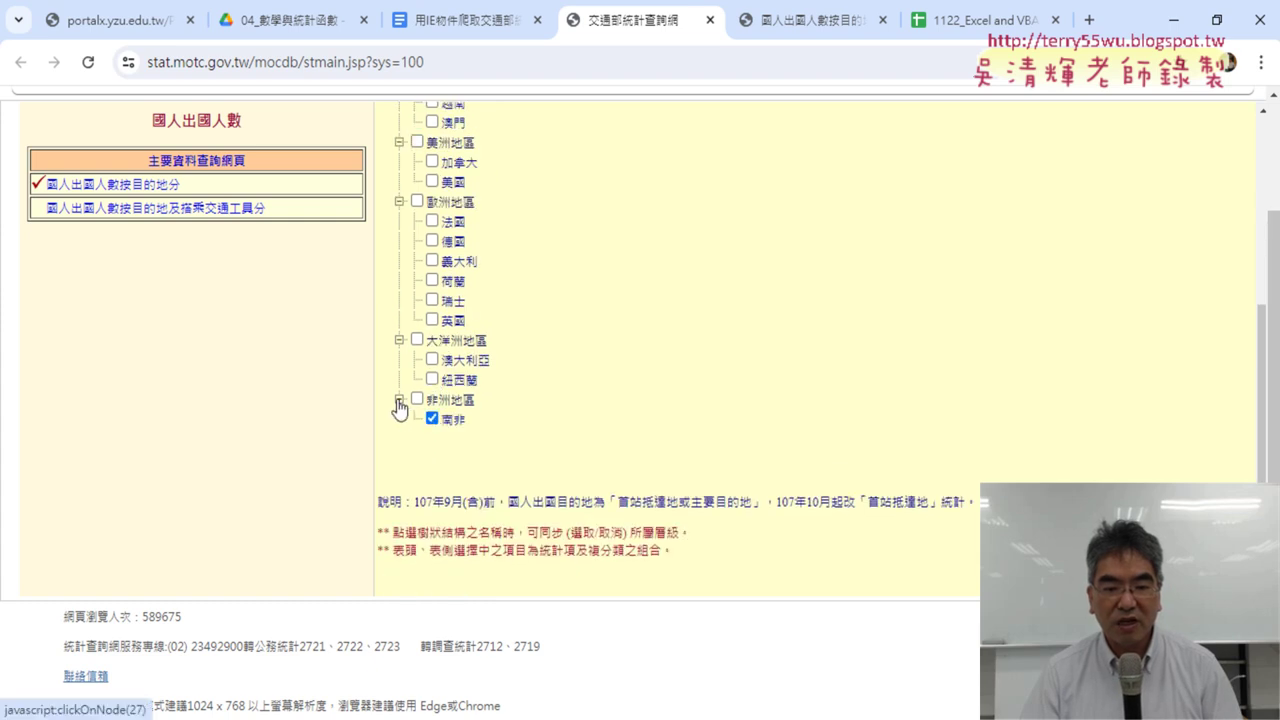
click(432, 420)
scroll(594, 406, up, 1)
Run the query and review the monthly table from 111年 through 113年.
scroll(594, 406, up, 3)
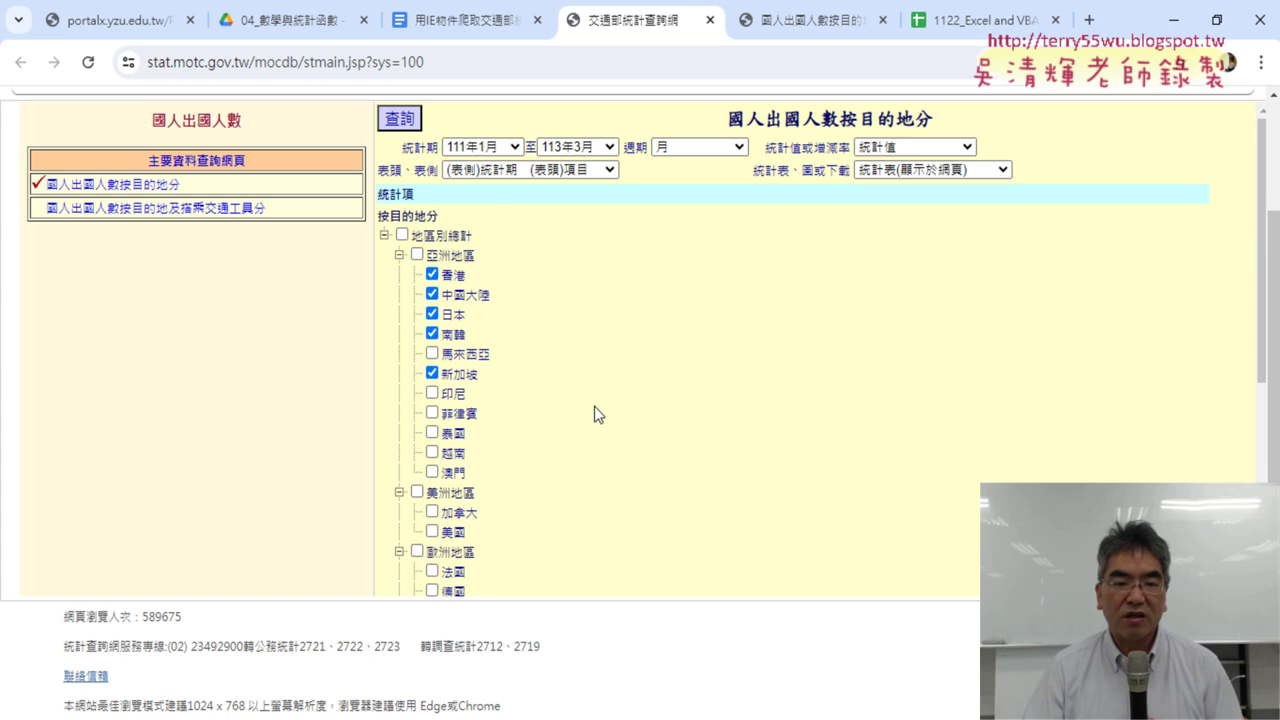
click(432, 353)
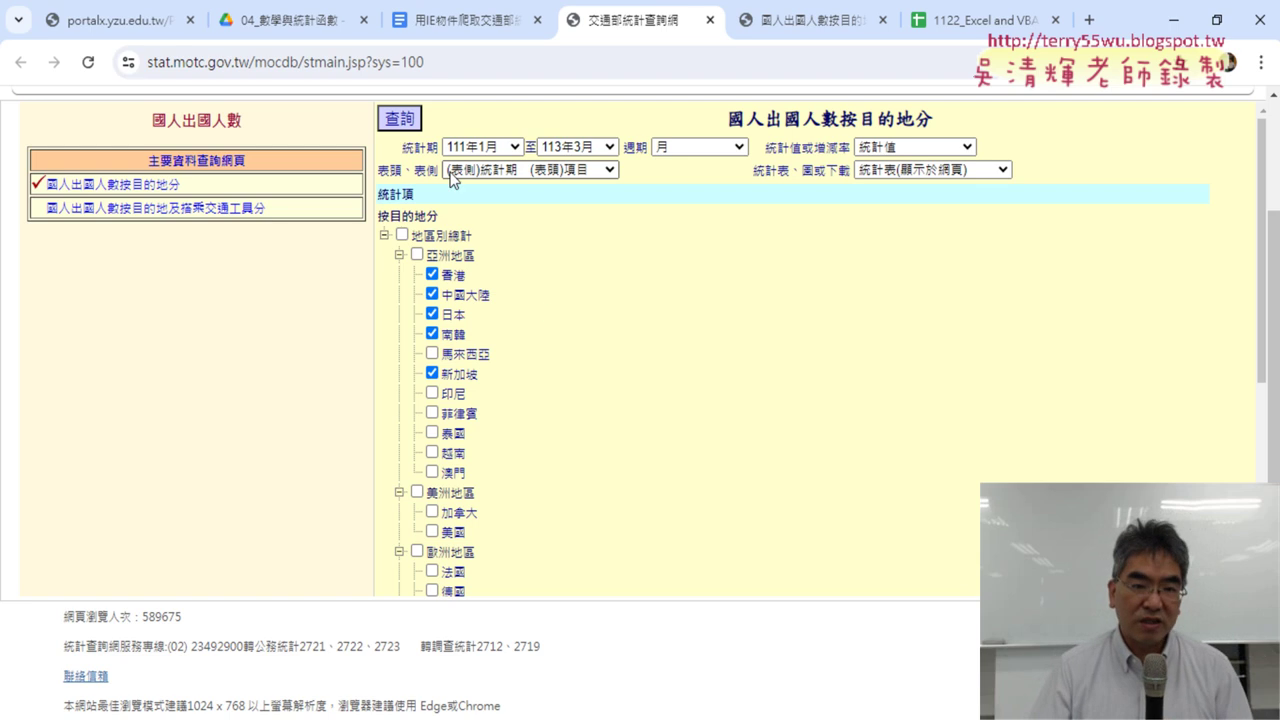
click(401, 121)
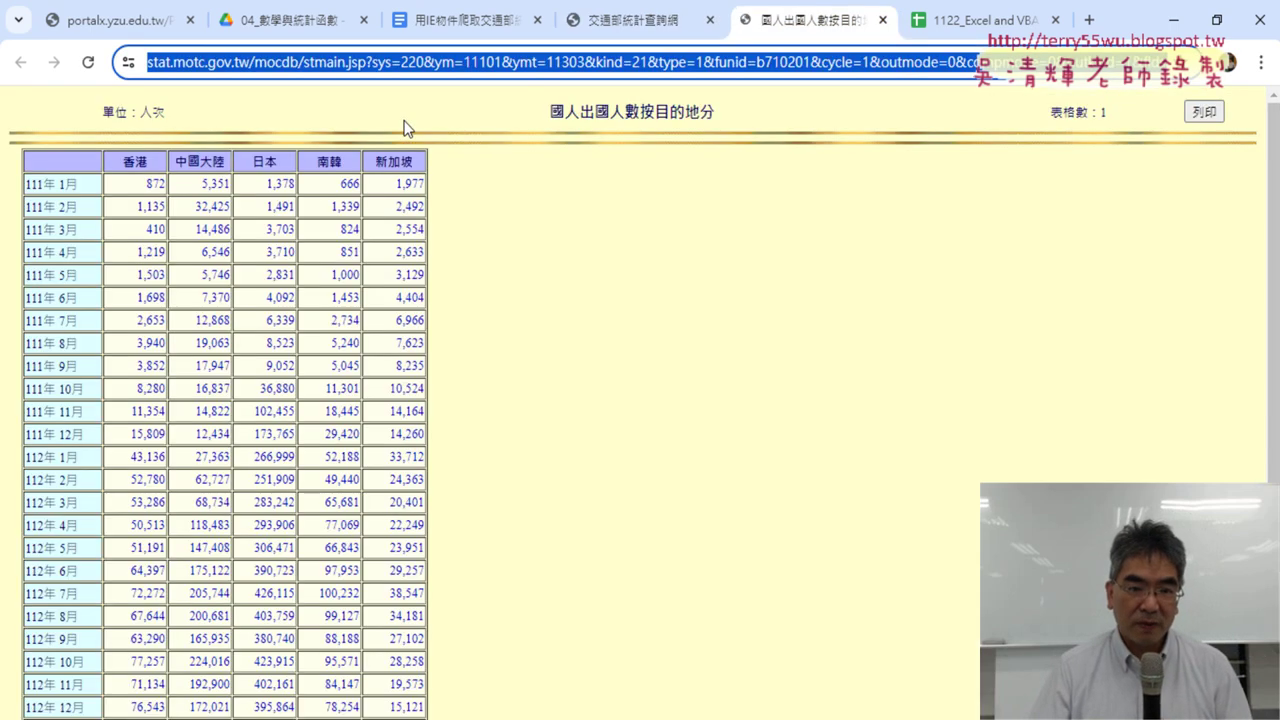
drag(36, 174, 454, 554)
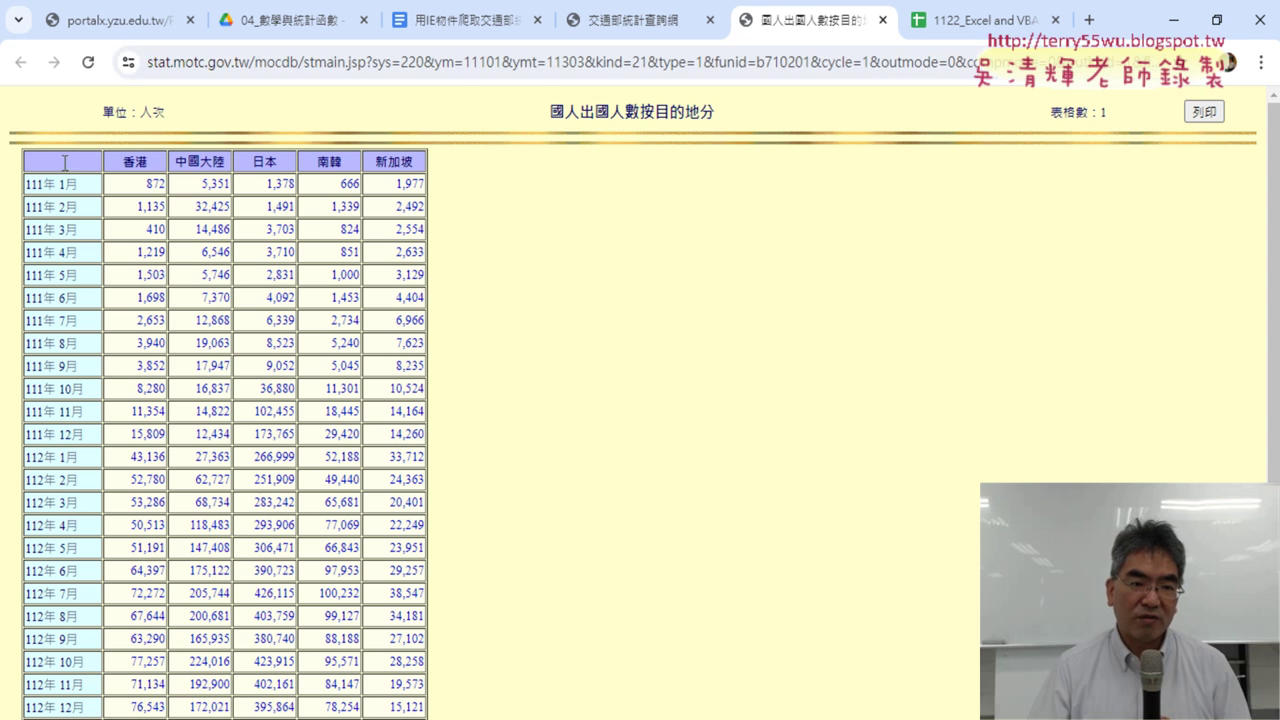
scroll(481, 518, down, 2)
scroll(480, 514, up, 3)
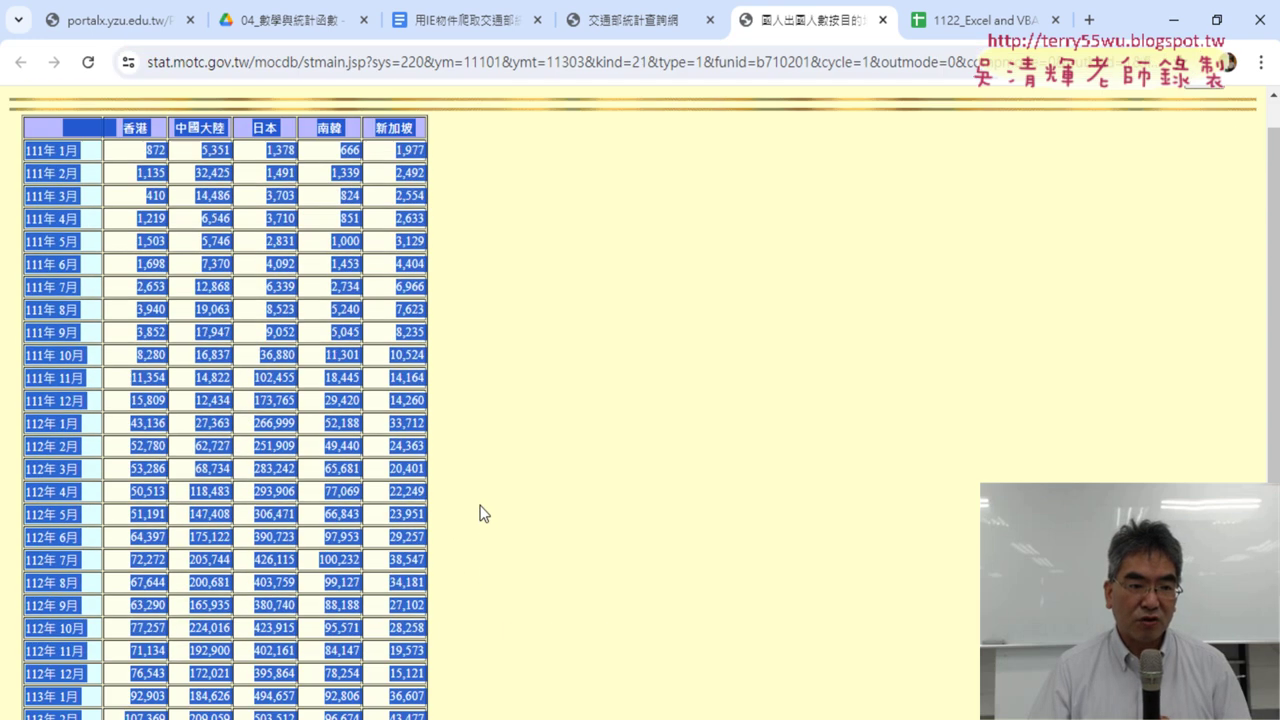
click(229, 268)
drag(25, 184, 63, 184)
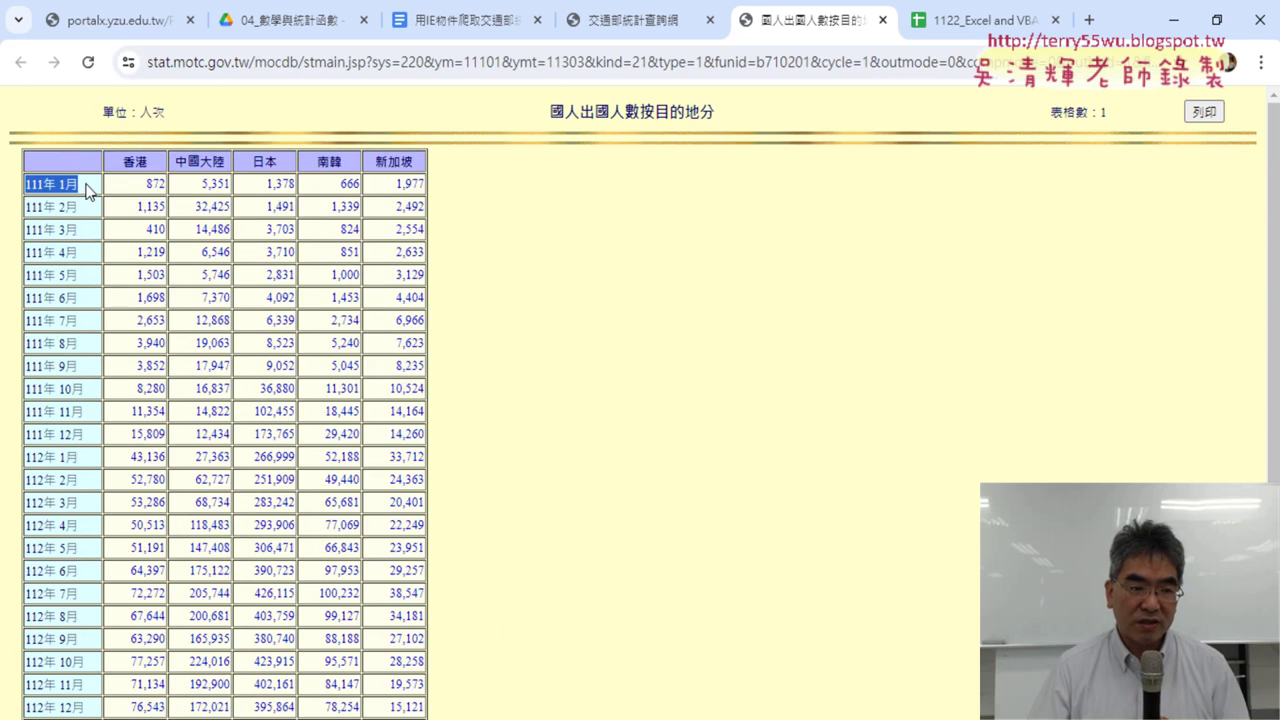
scroll(92, 312, down, 2)
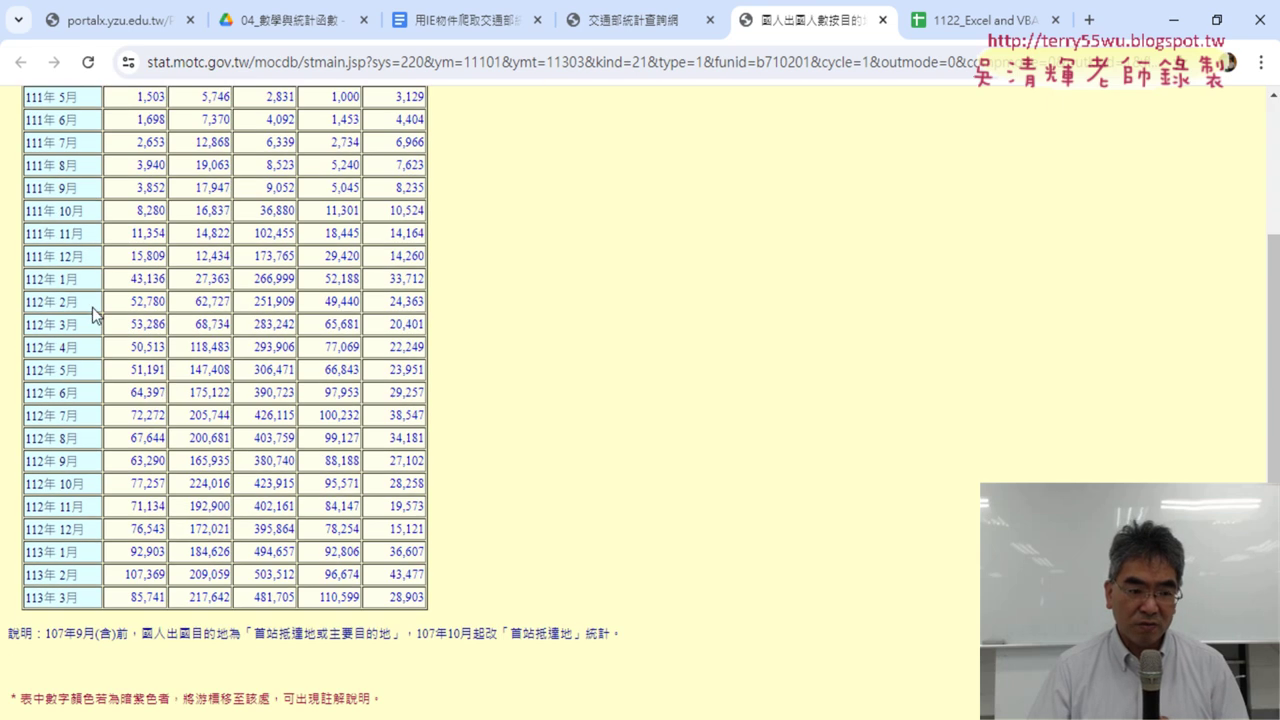
drag(28, 597, 57, 600)
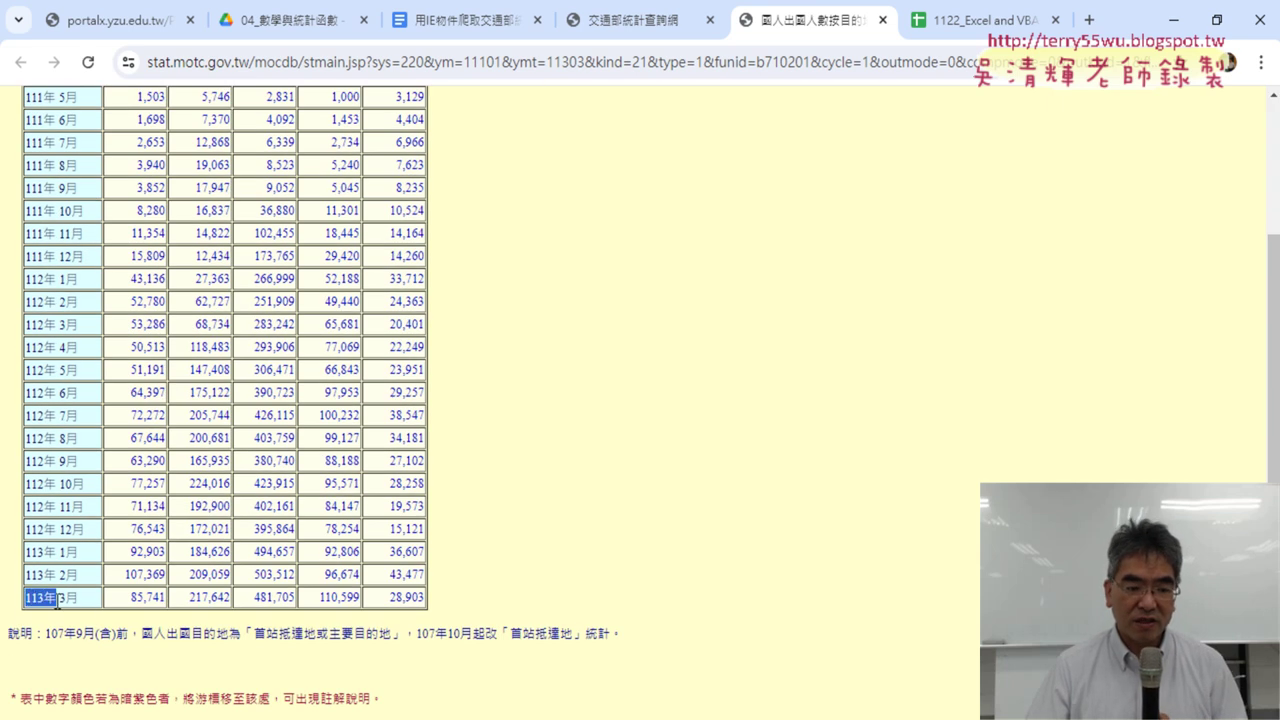
scroll(82, 602, up, 2)
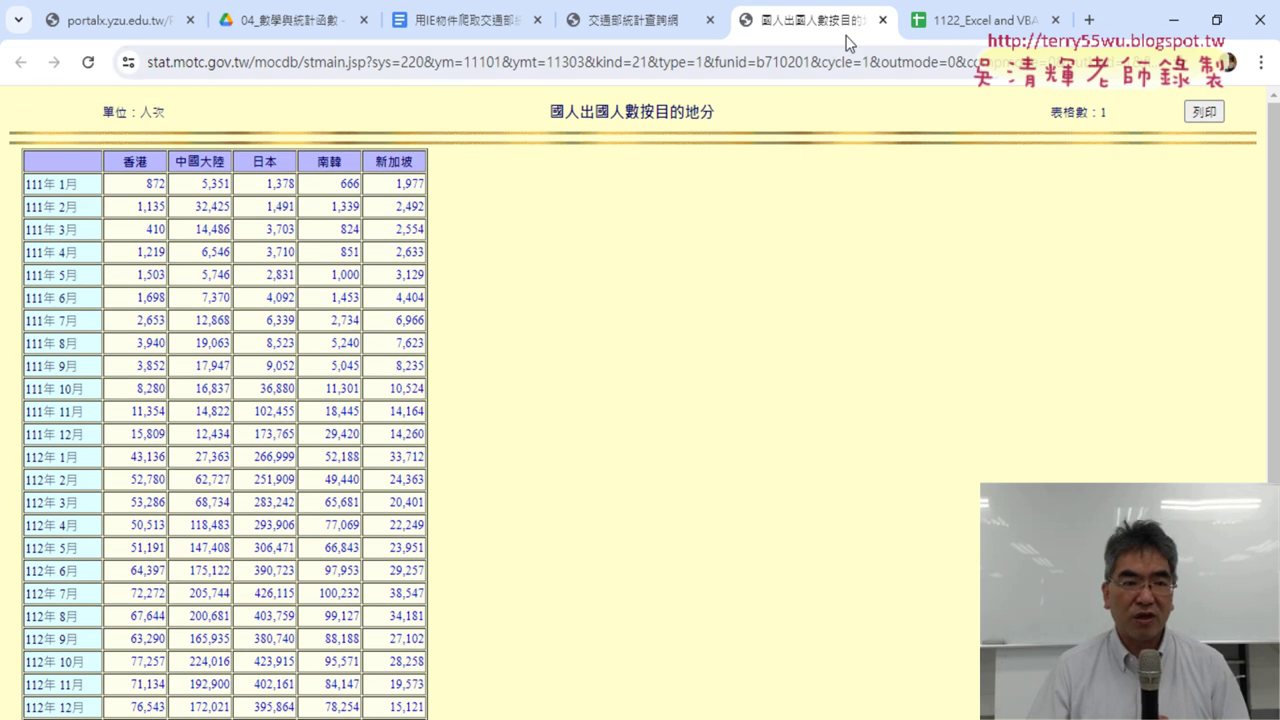
Close the monthly results and switch 週期 to 年.
click(881, 22)
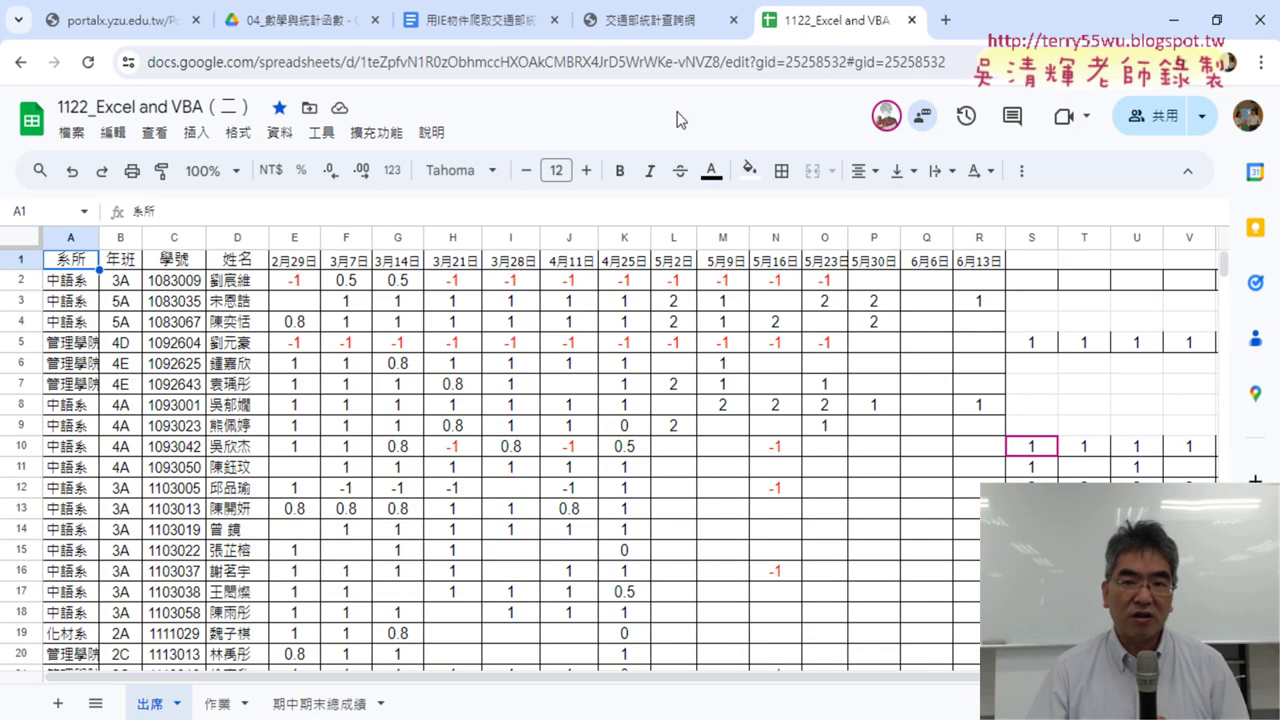
click(728, 14)
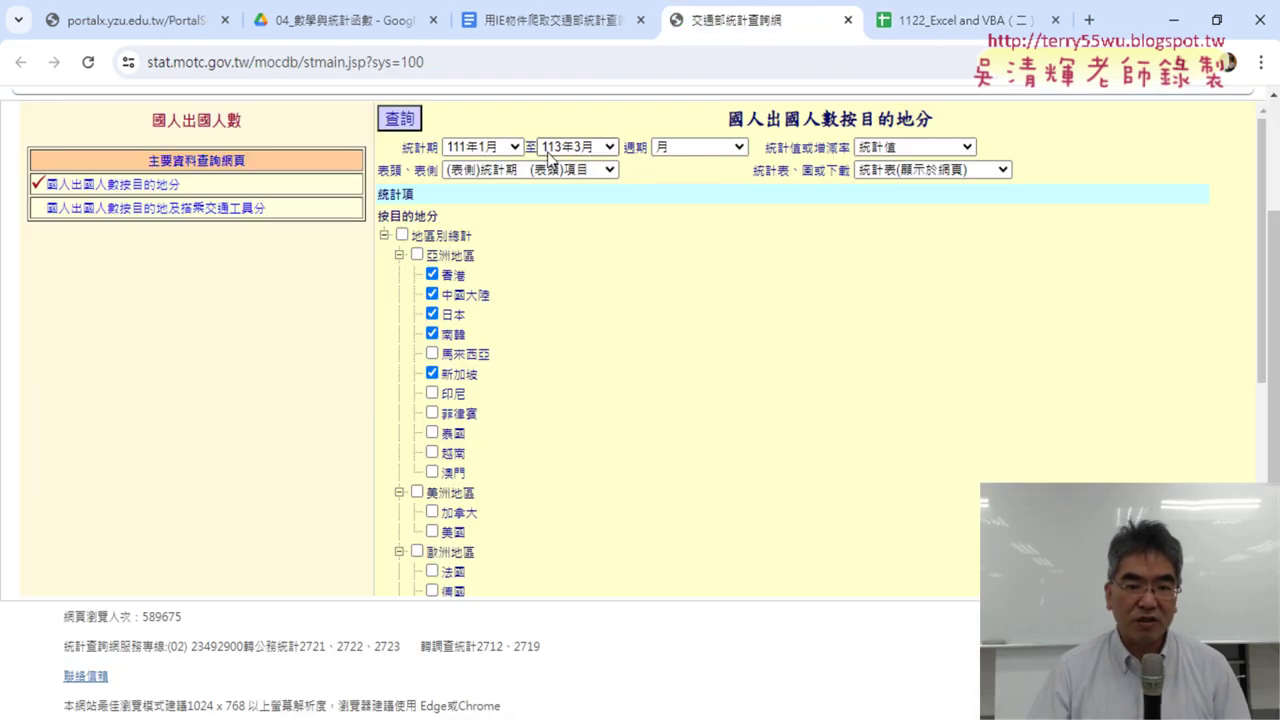
click(719, 149)
click(725, 186)
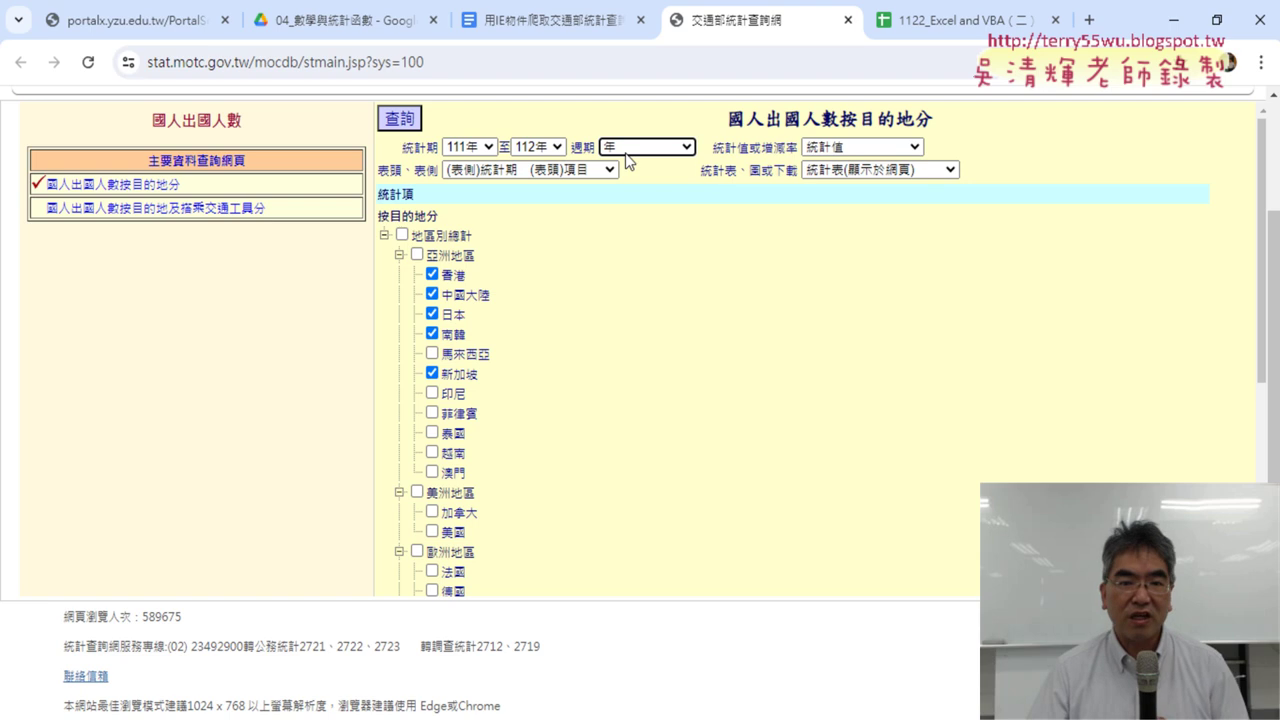
click(401, 119)
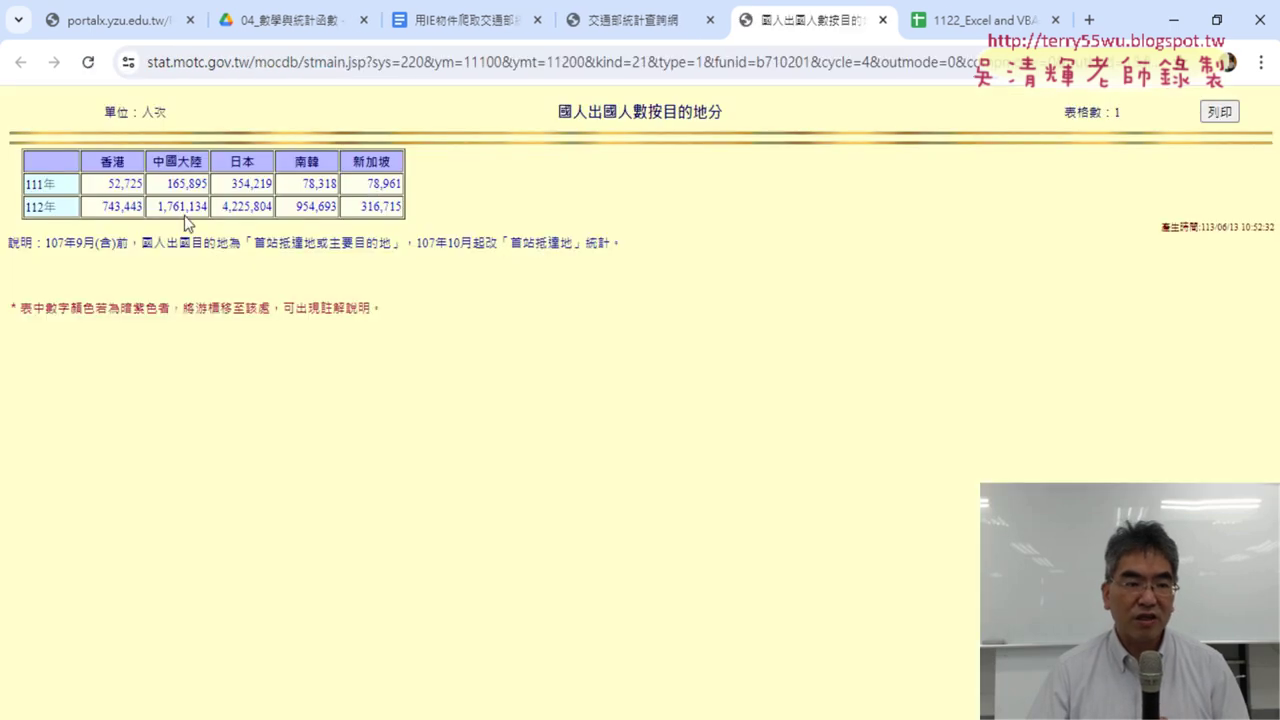
drag(27, 184, 405, 190)
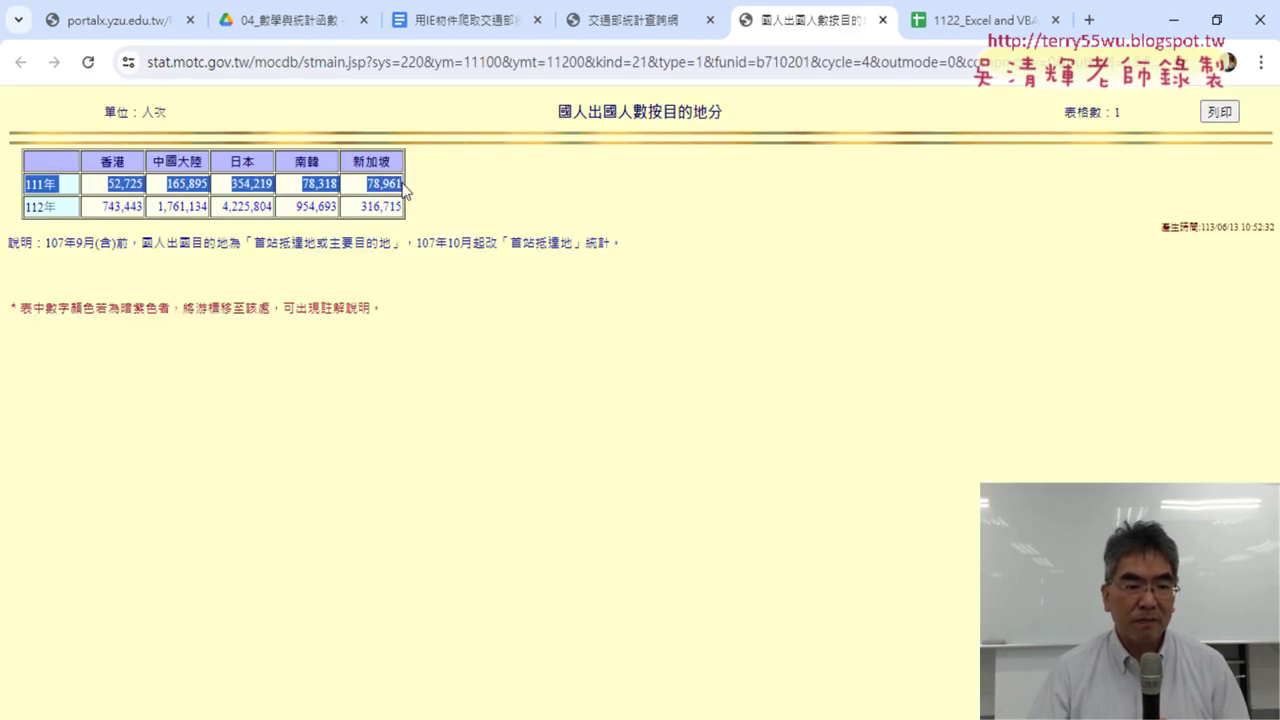
drag(30, 204, 406, 222)
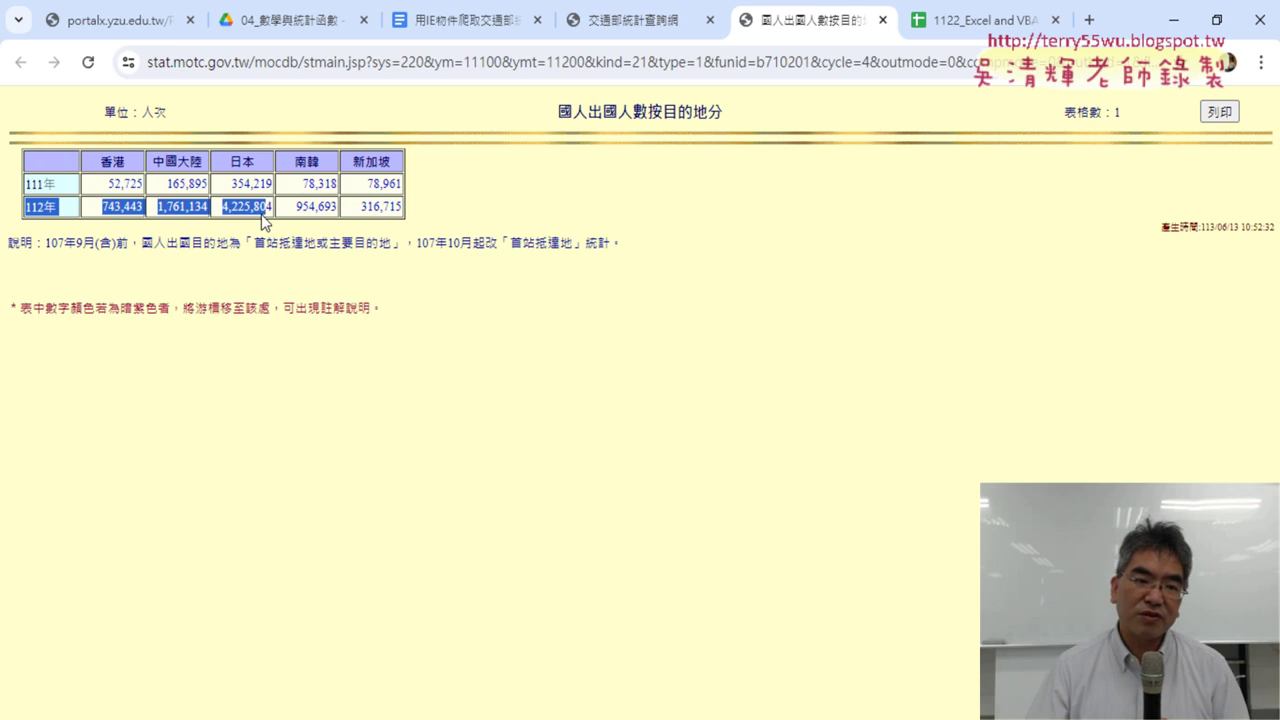
click(78, 234)
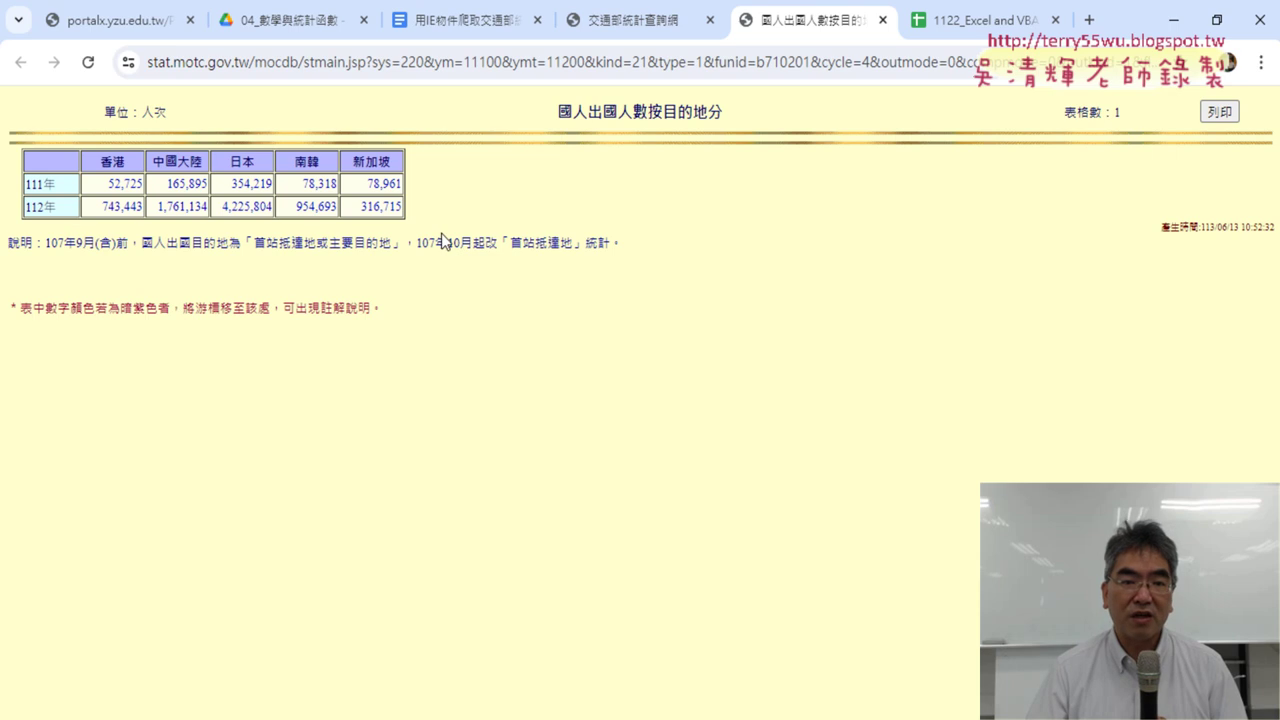
drag(27, 187, 398, 184)
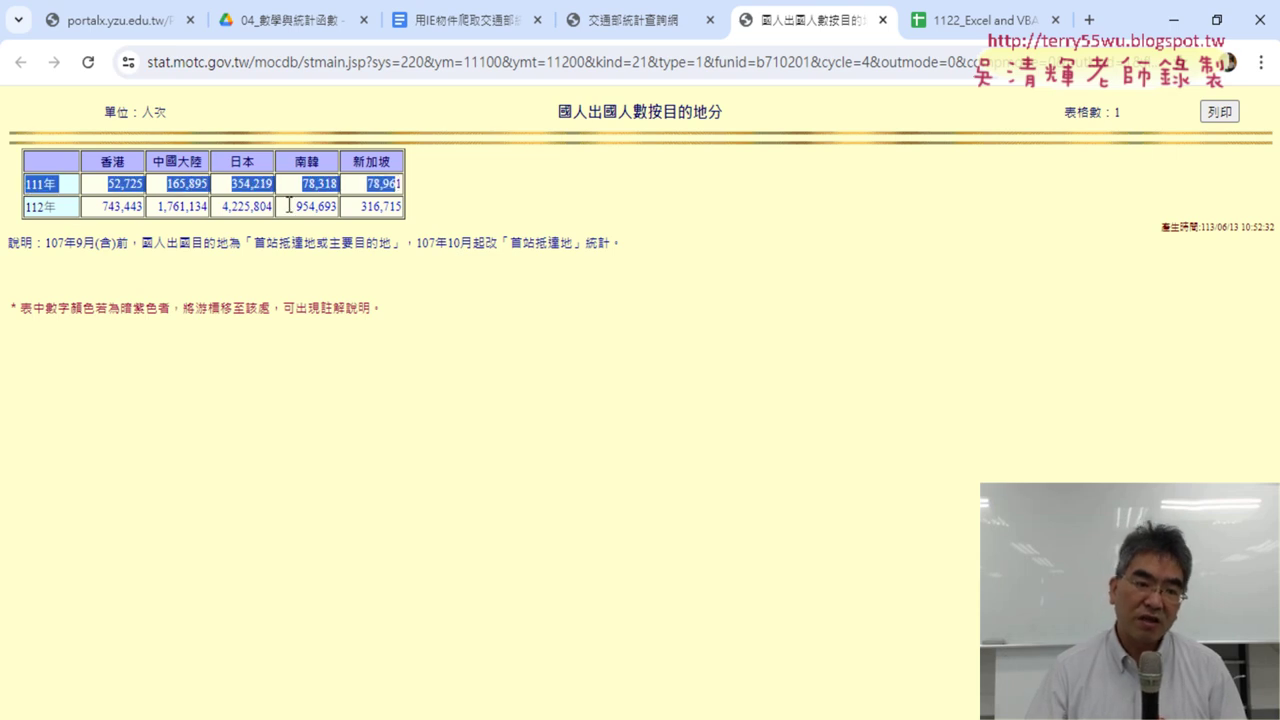
drag(30, 207, 405, 210)
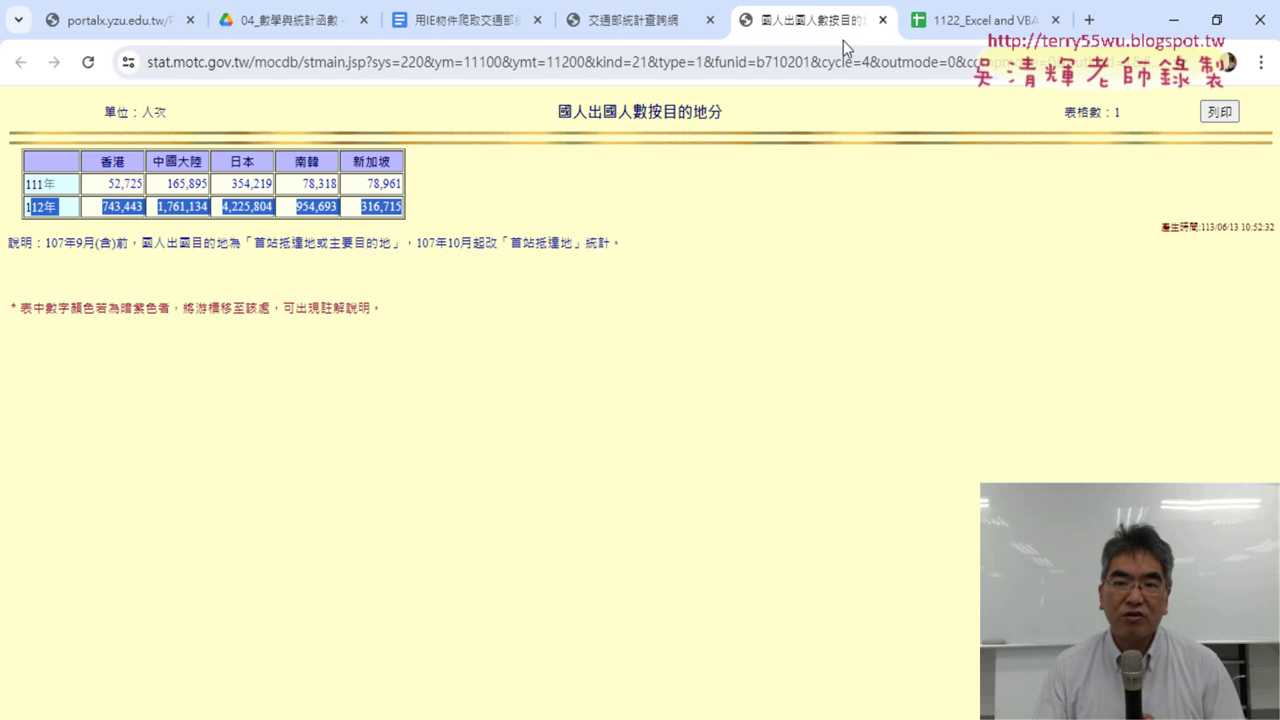
click(882, 20)
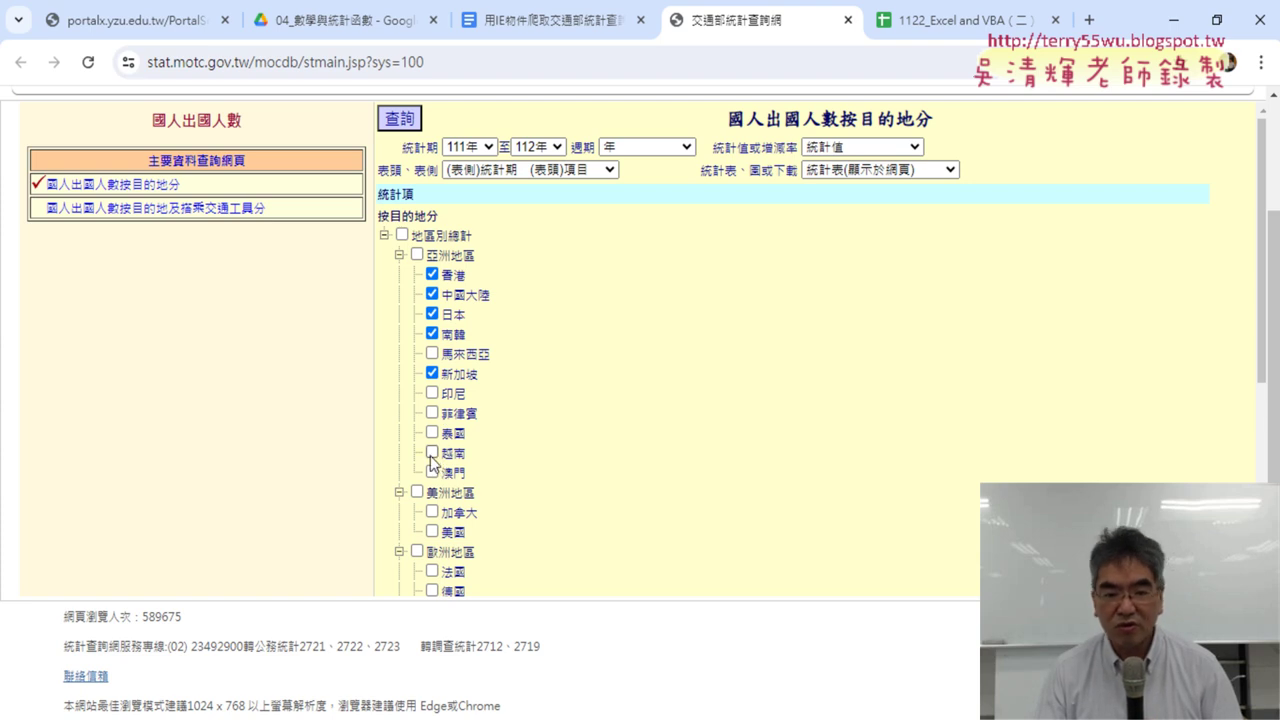
Add 越南 to the destinations, review the yearly results' 112年 row, and close them.
click(432, 454)
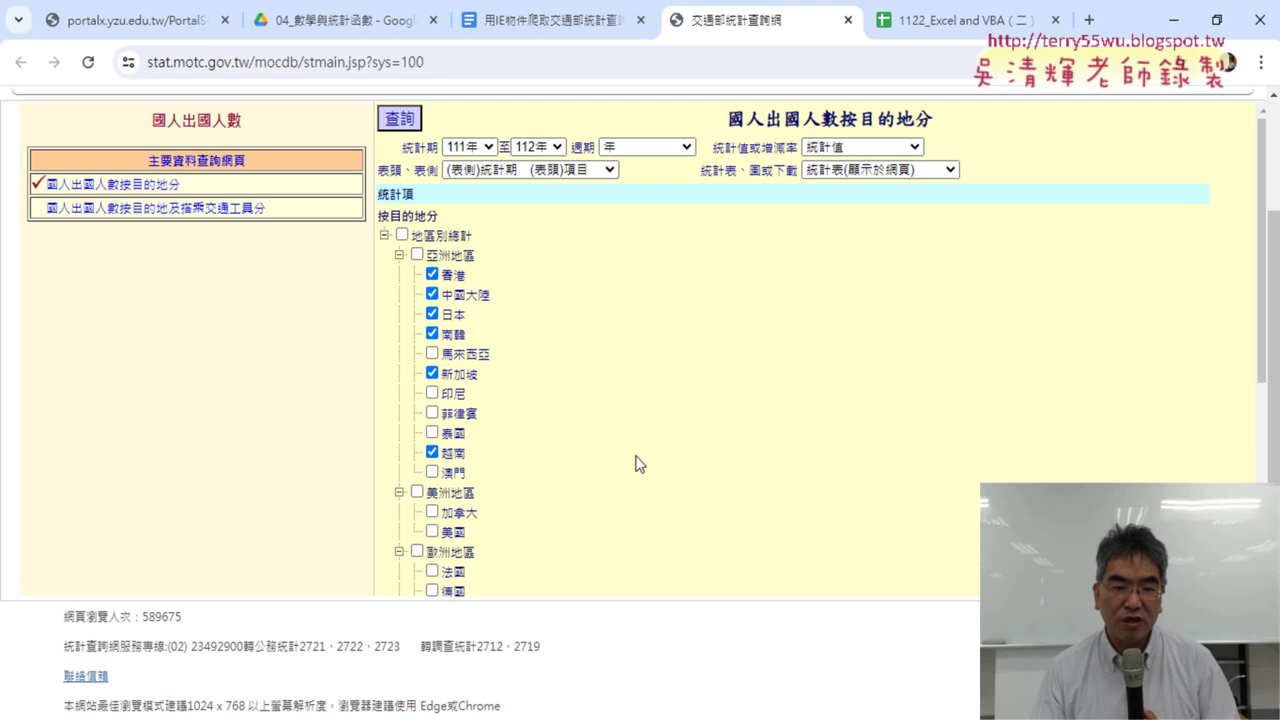
click(410, 120)
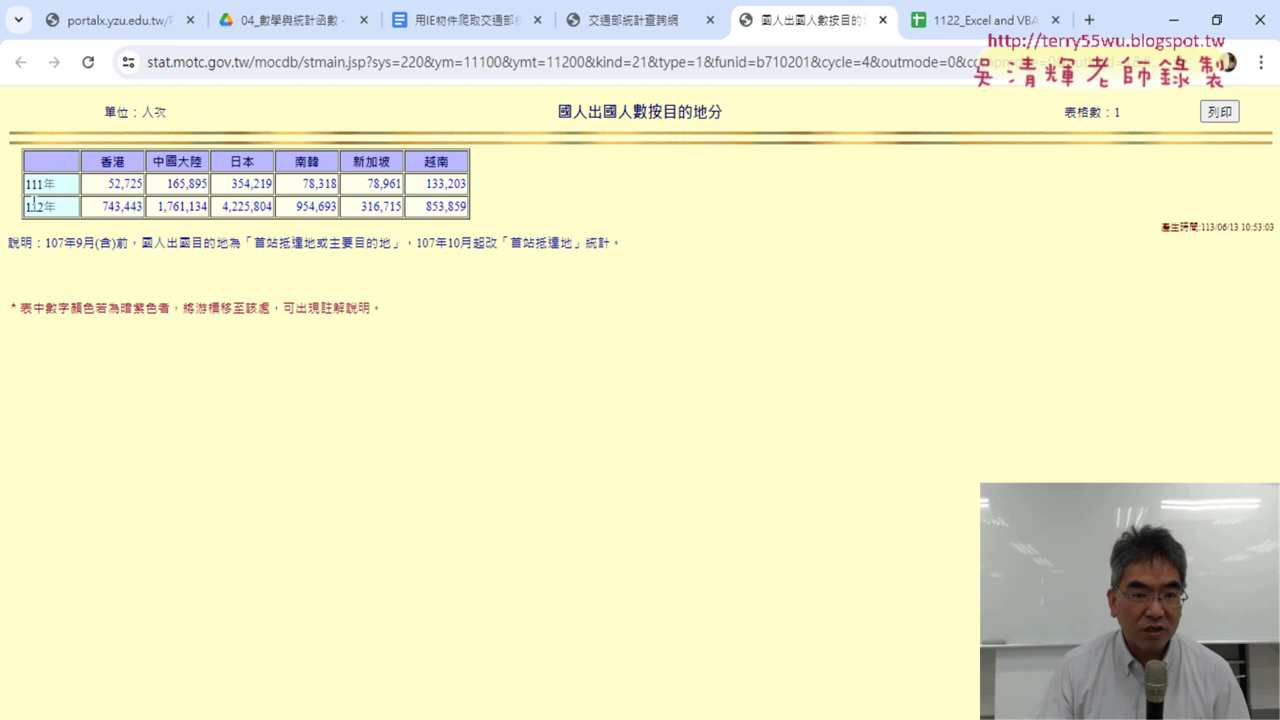
drag(34, 204, 427, 213)
click(476, 216)
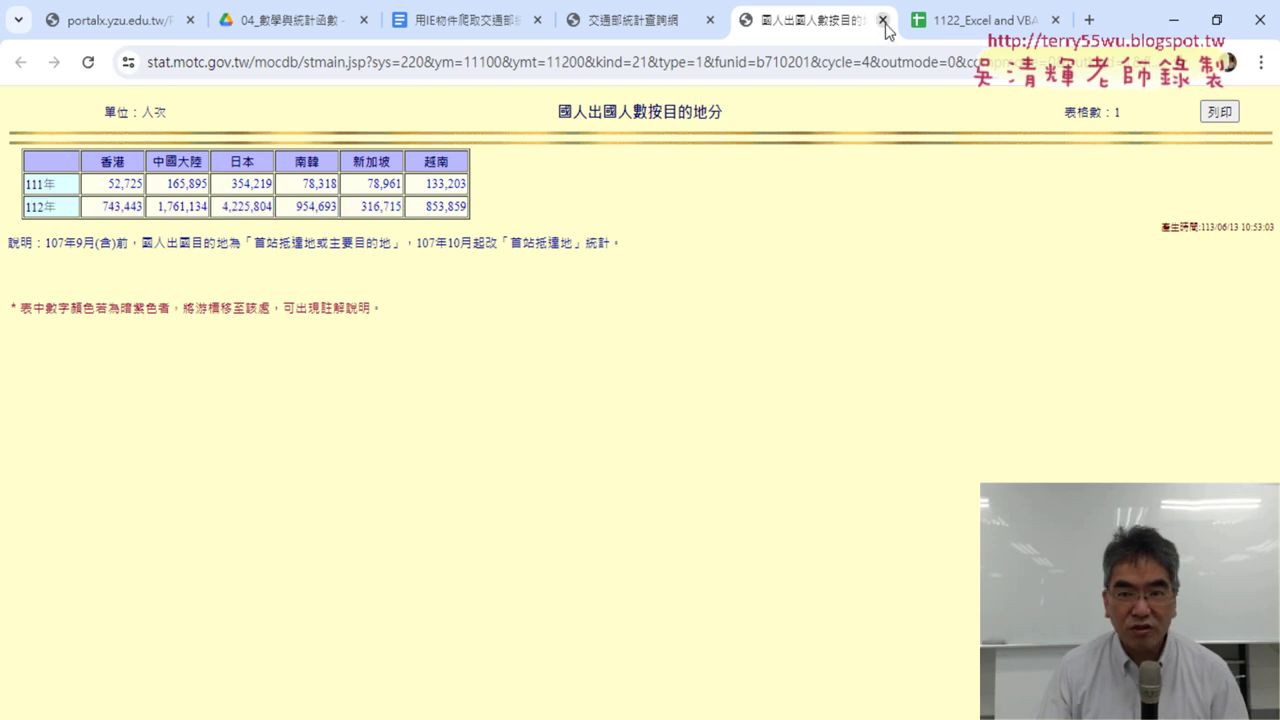
click(883, 20)
Switch 週期 to 月, rerun the query, and check the table starting at 110年12月.
click(660, 147)
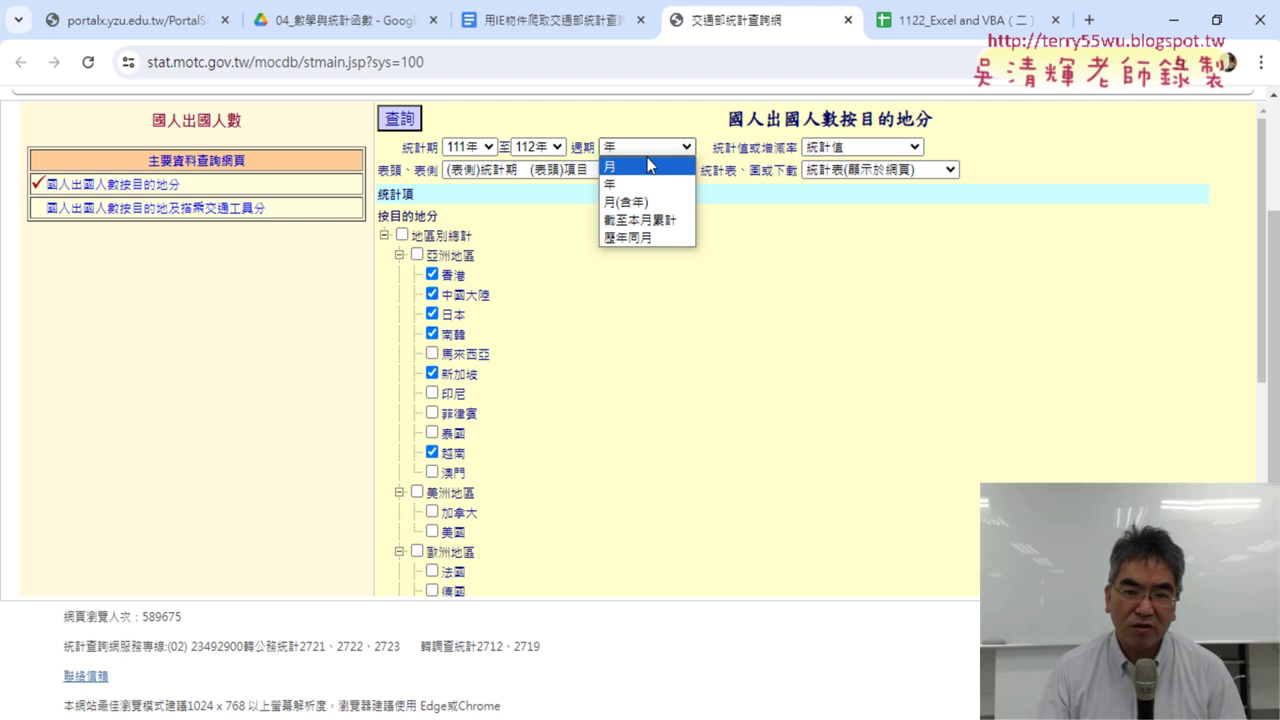
click(648, 167)
click(399, 118)
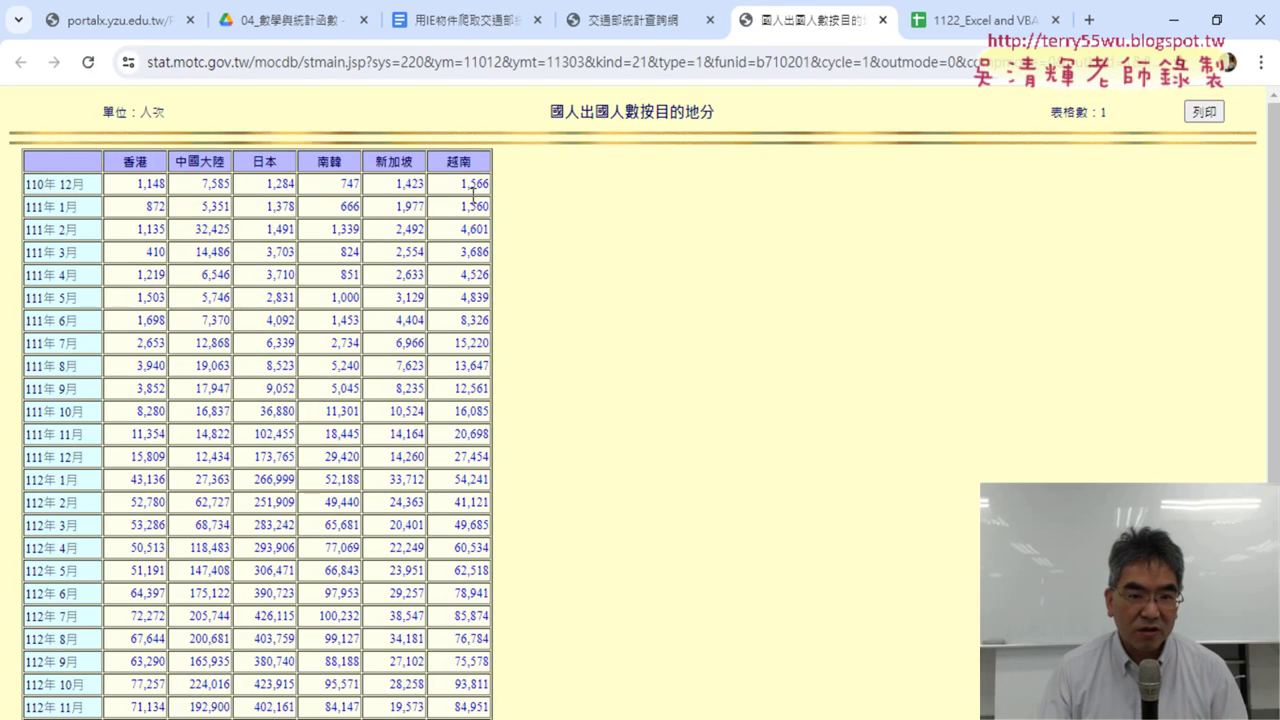
drag(29, 185, 476, 186)
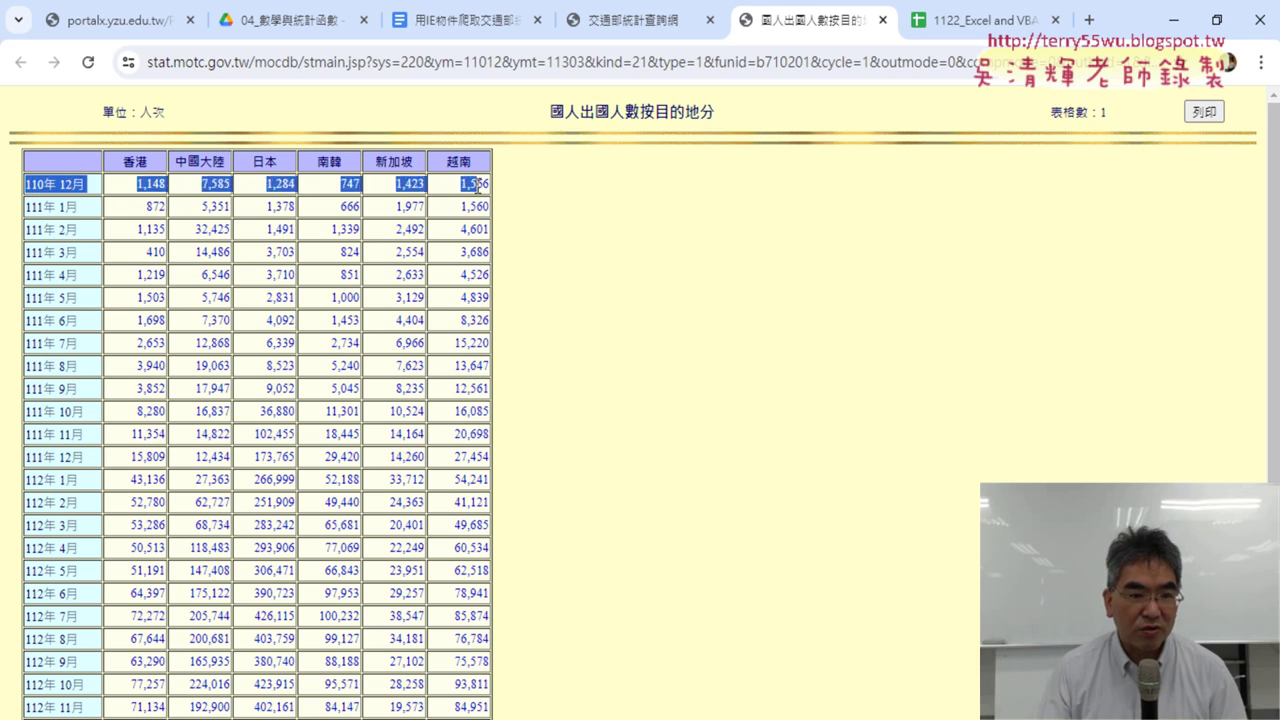
click(885, 20)
click(507, 148)
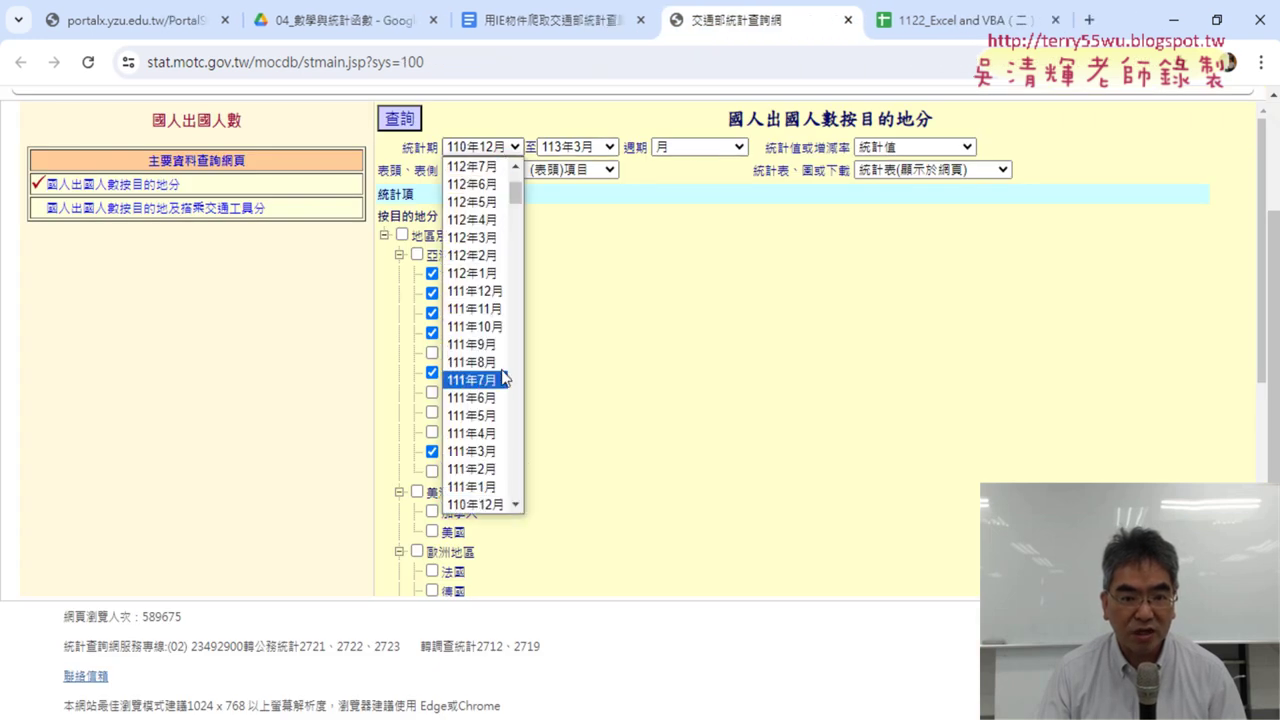
Start the period at 111年1月, rerun the query, and check 越南 1,560 and 日本 1,378.
click(489, 488)
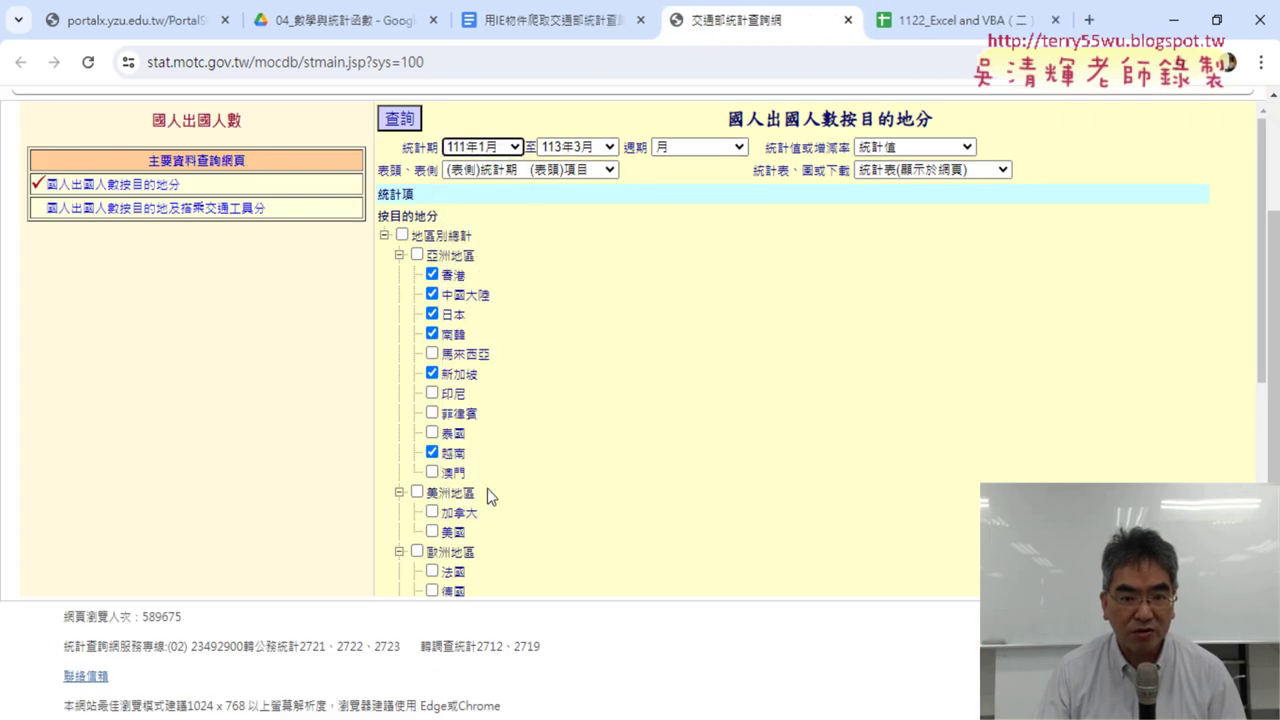
click(398, 122)
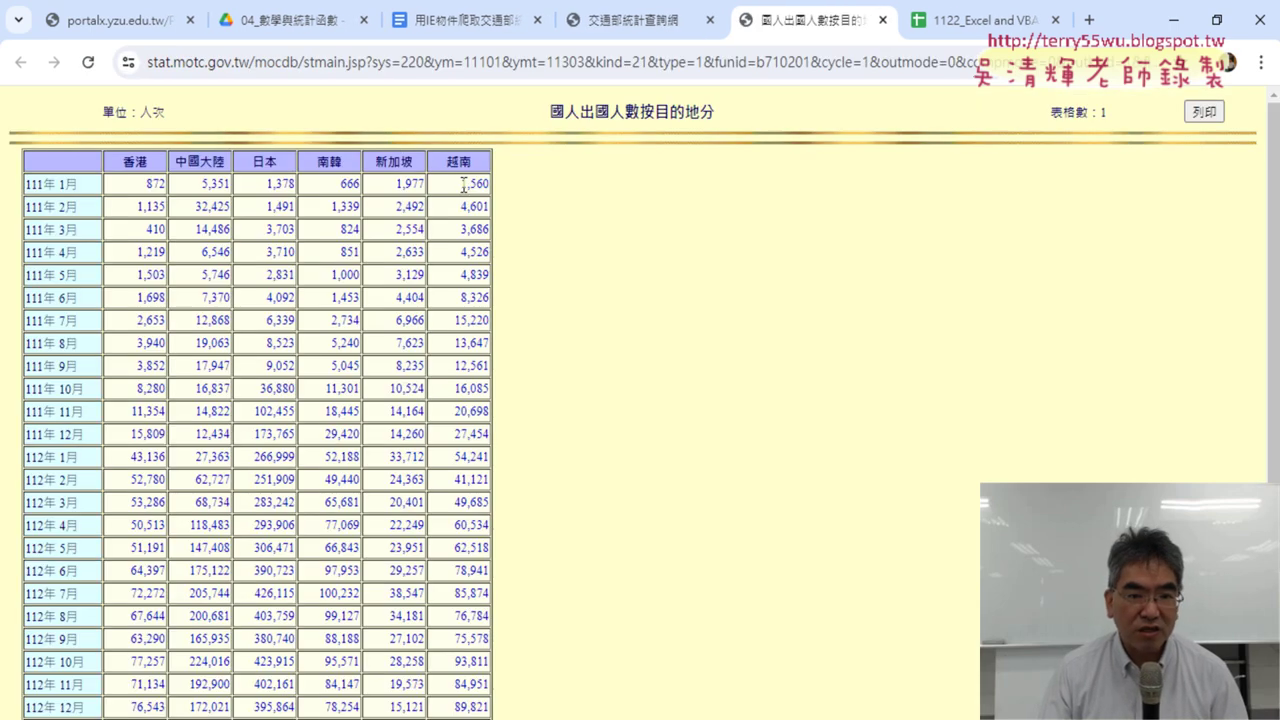
drag(464, 184, 490, 183)
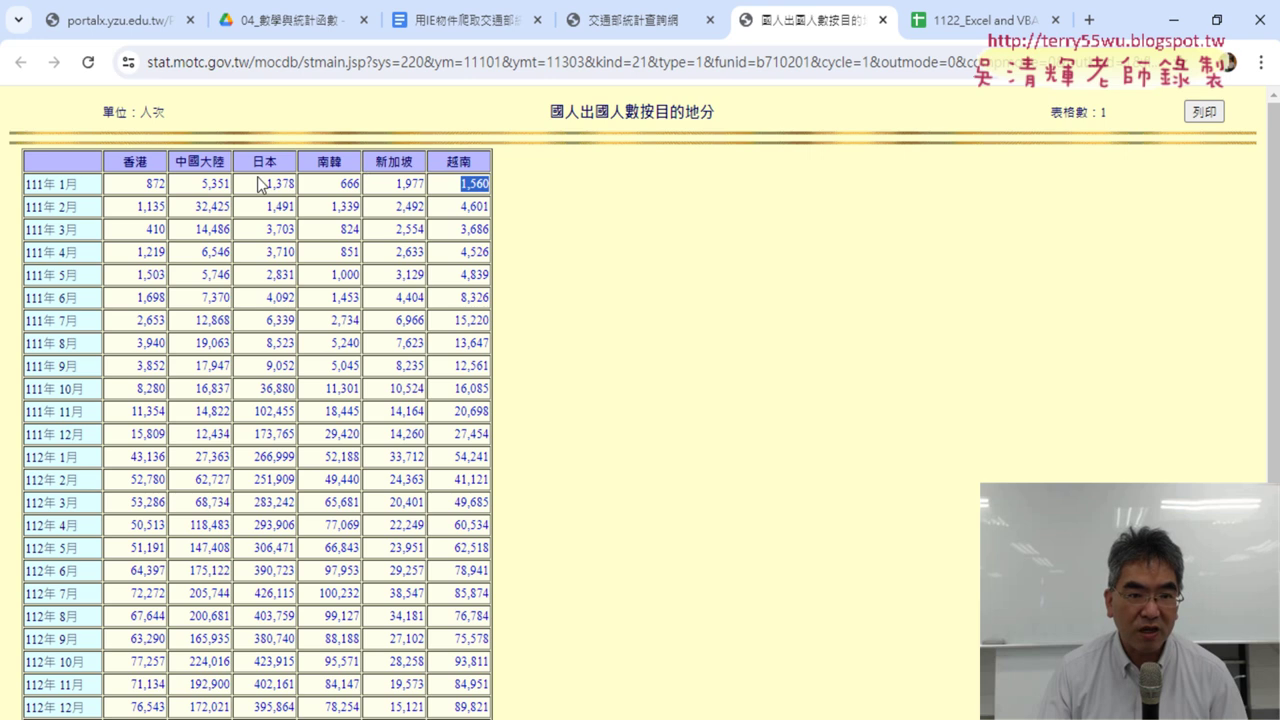
drag(264, 184, 295, 184)
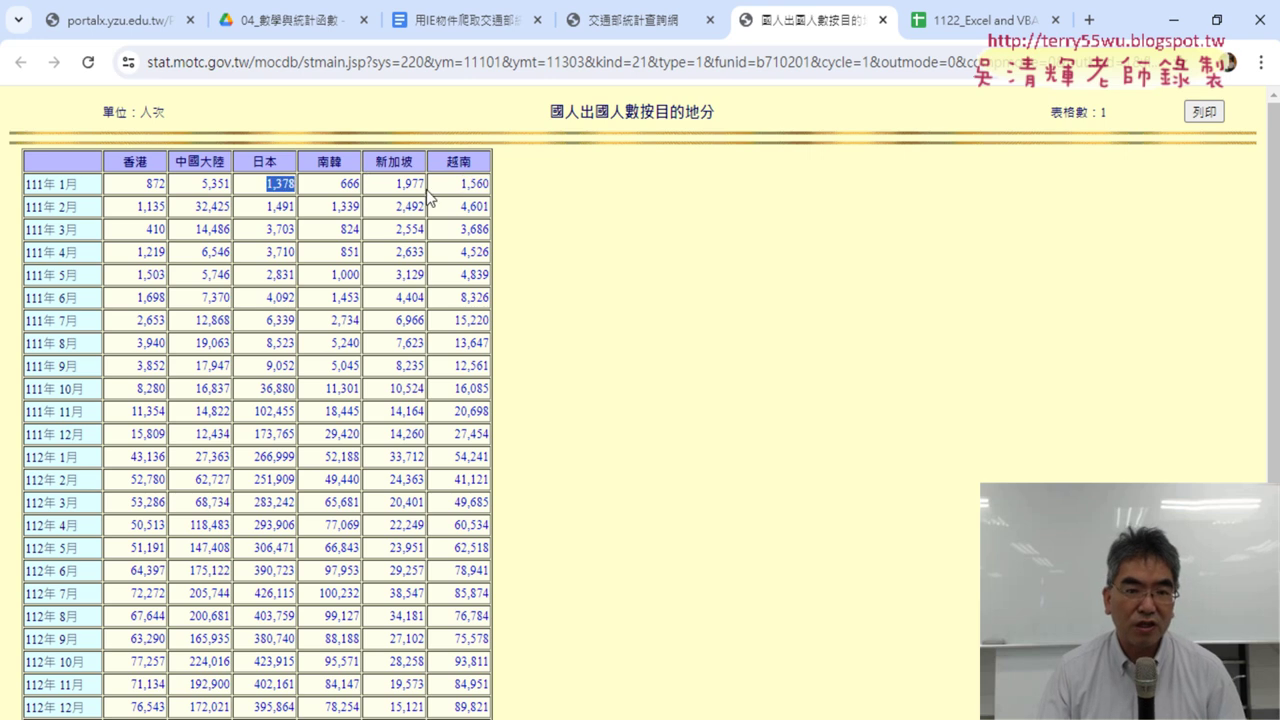
scroll(477, 293, down, 3)
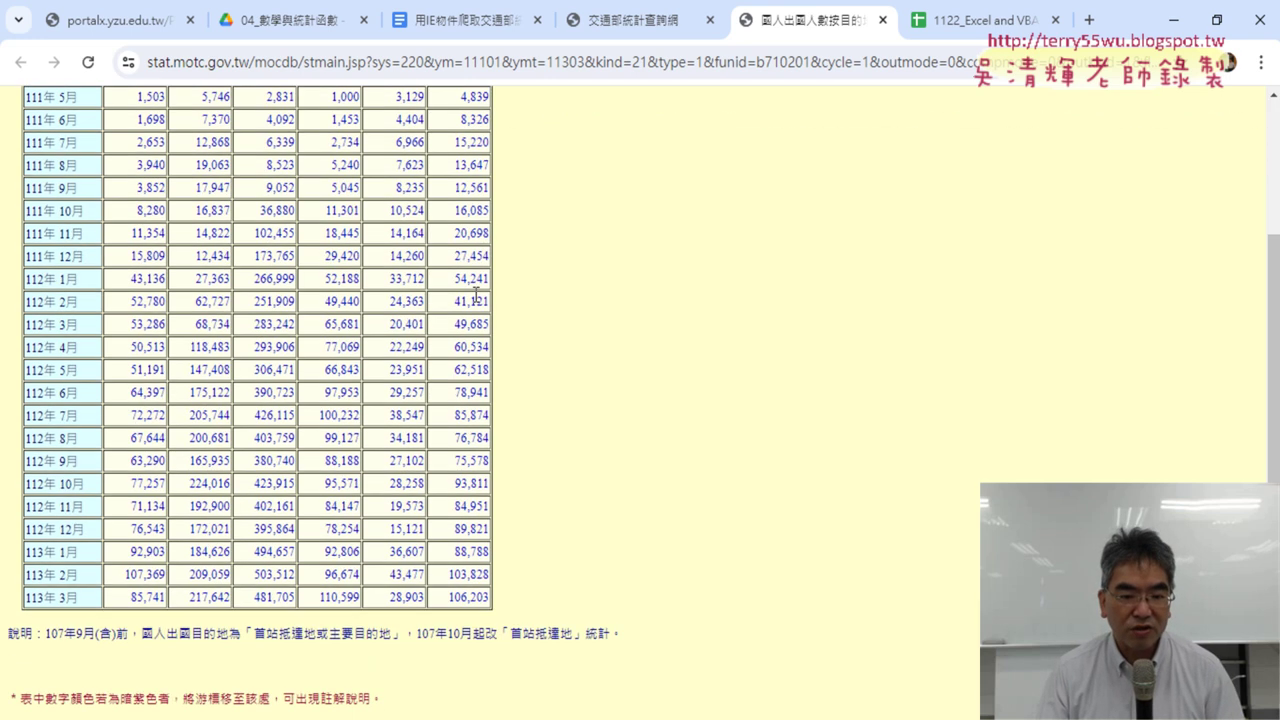
Check the 113年3月 figures (85,741, 217,642, 481,705, 110,599, 106,203) and close the results.
drag(252, 598, 299, 604)
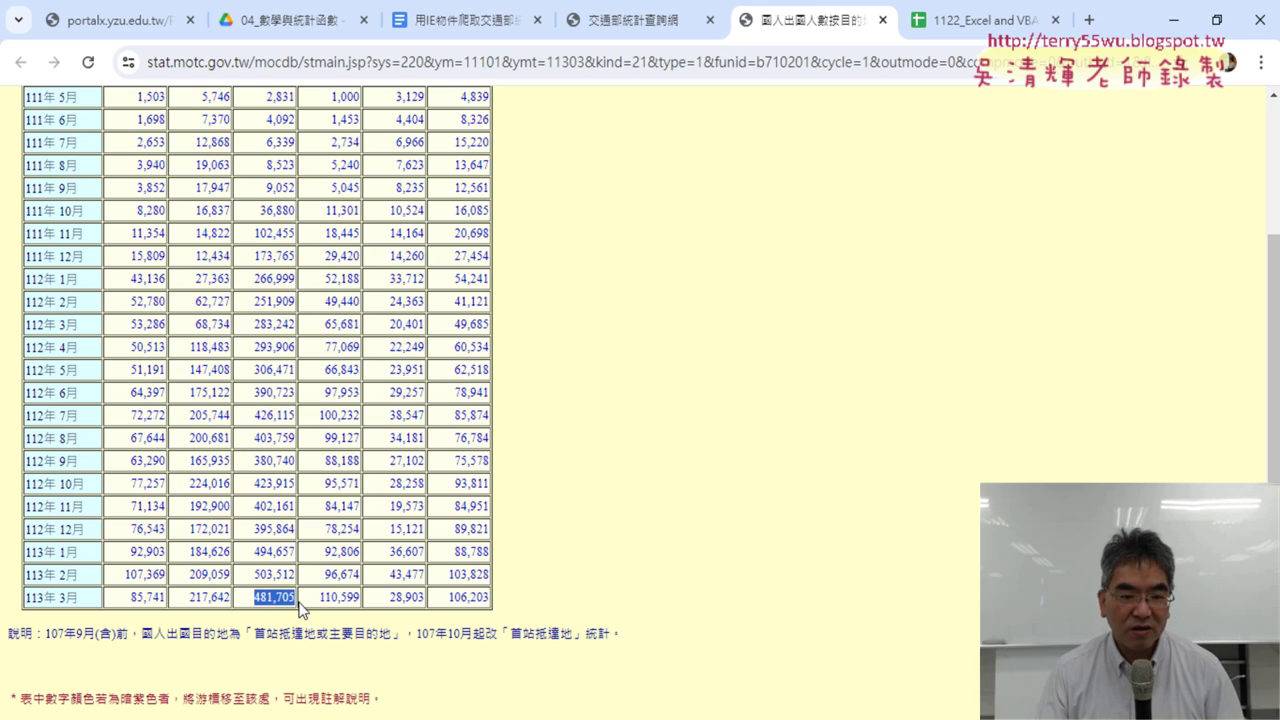
drag(452, 598, 500, 600)
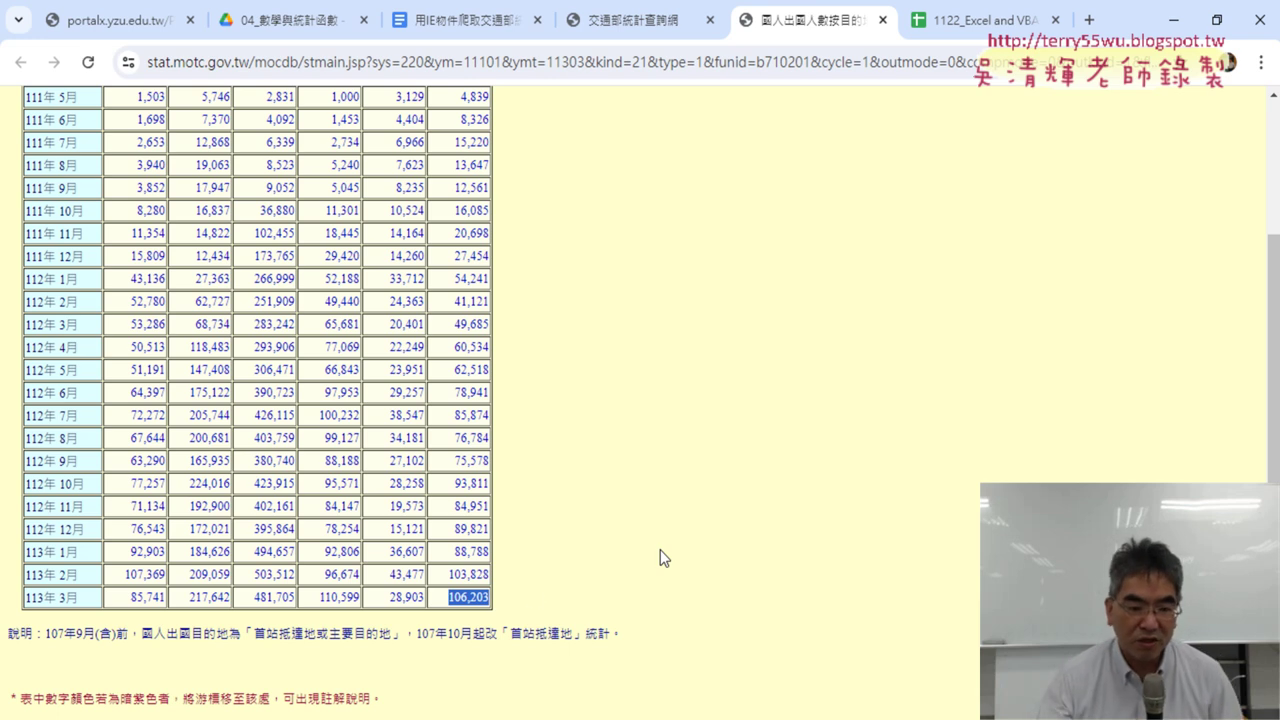
drag(314, 600, 358, 598)
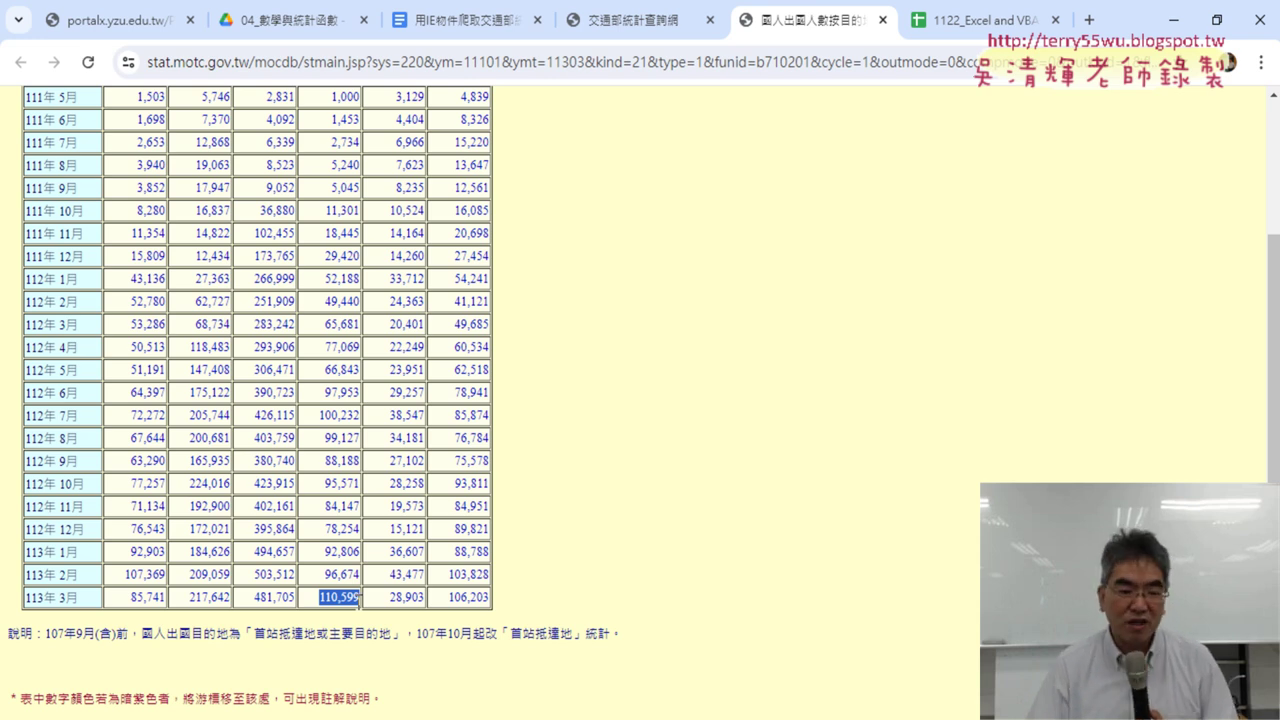
drag(254, 597, 293, 600)
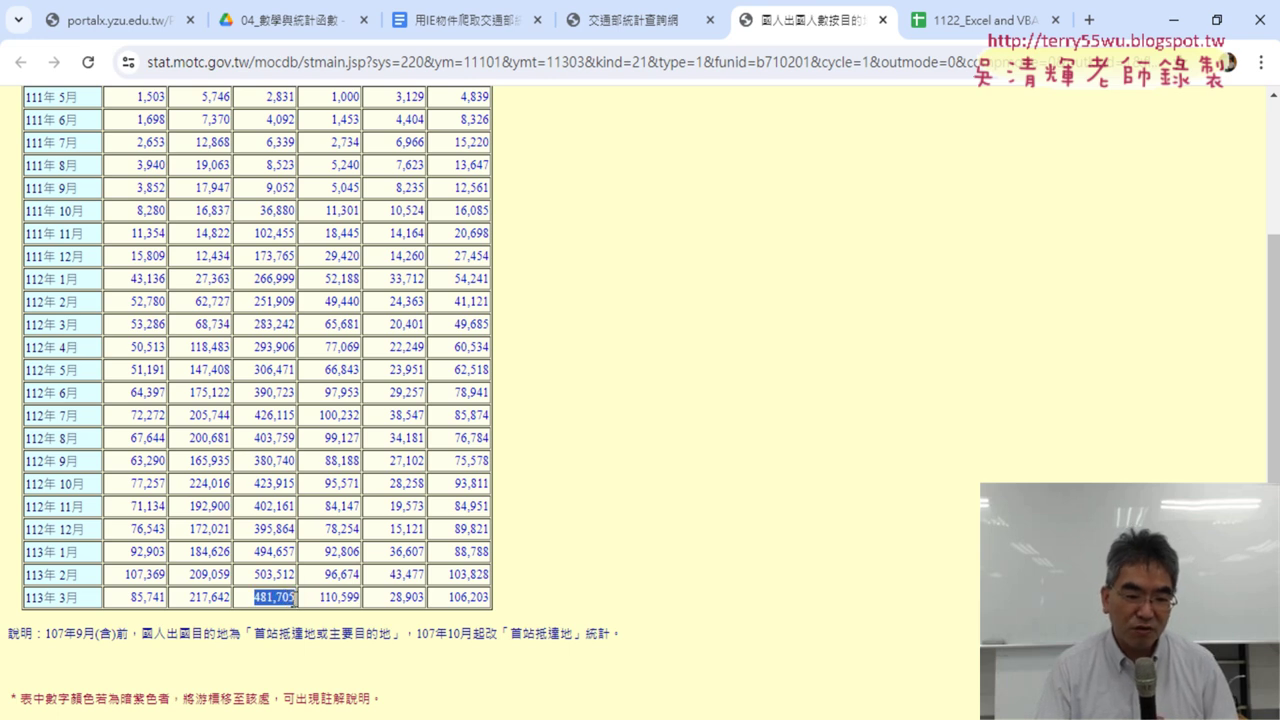
drag(188, 597, 227, 598)
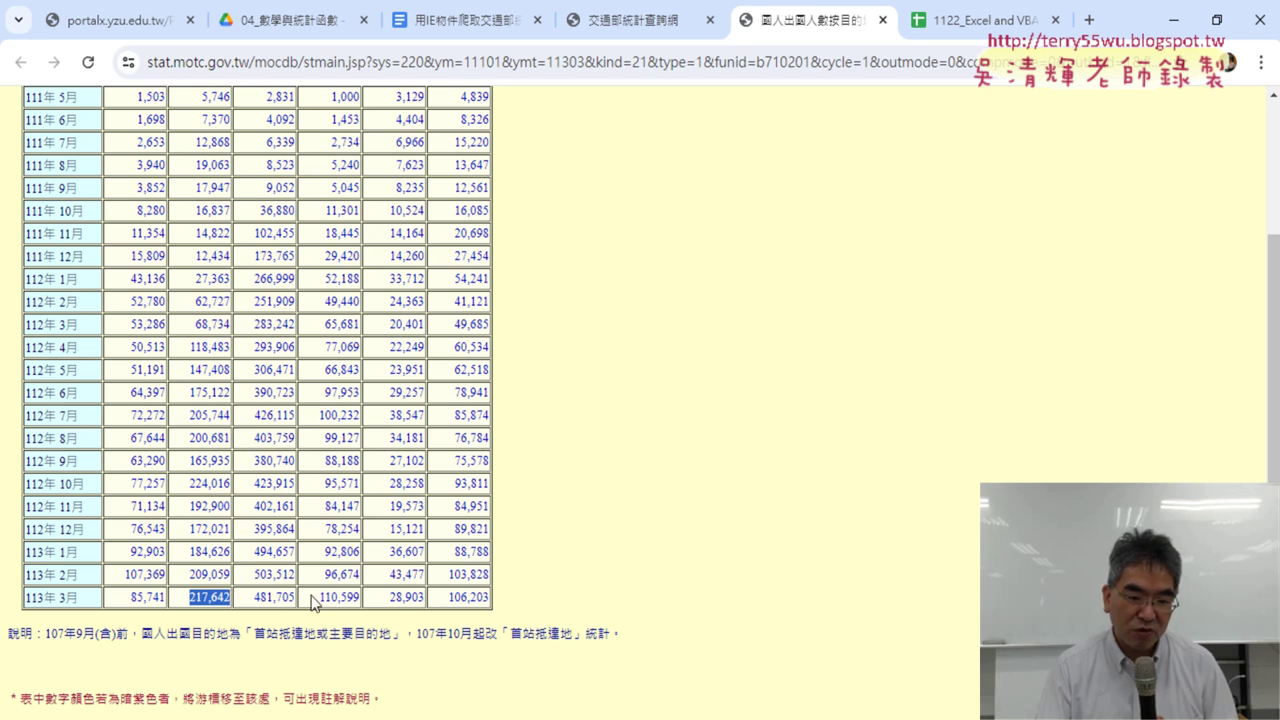
drag(318, 597, 349, 598)
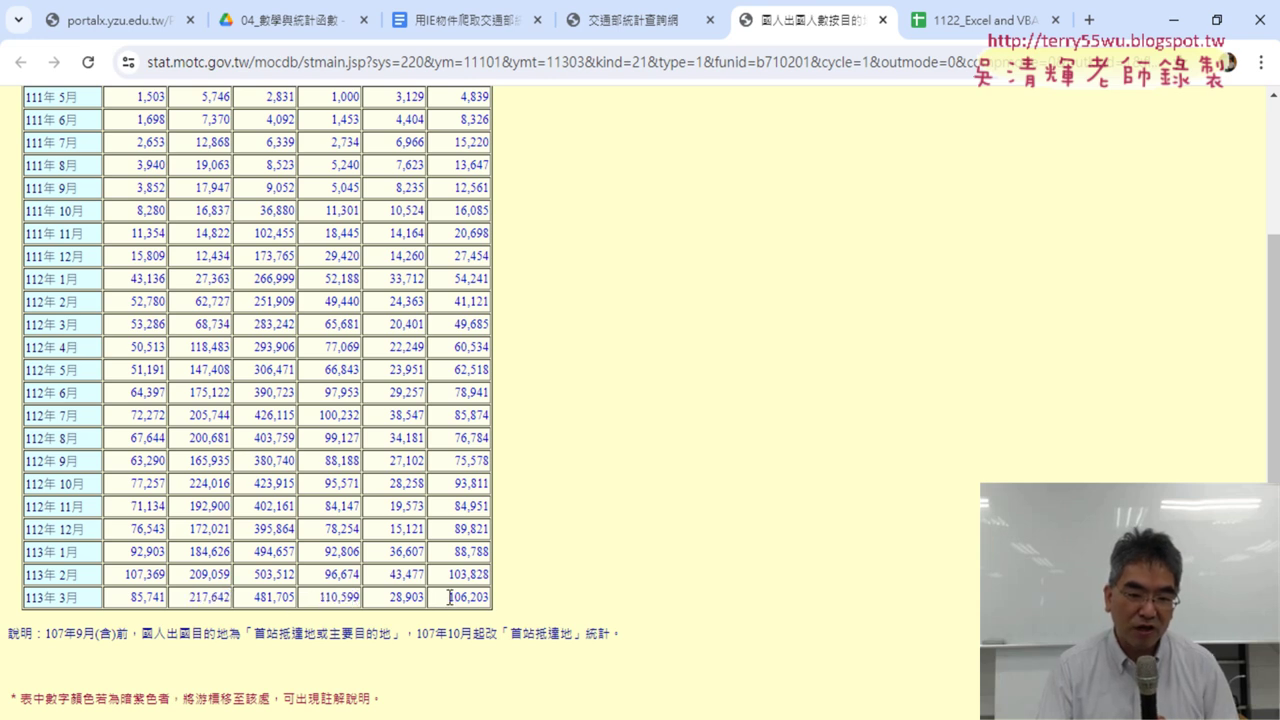
drag(447, 597, 488, 598)
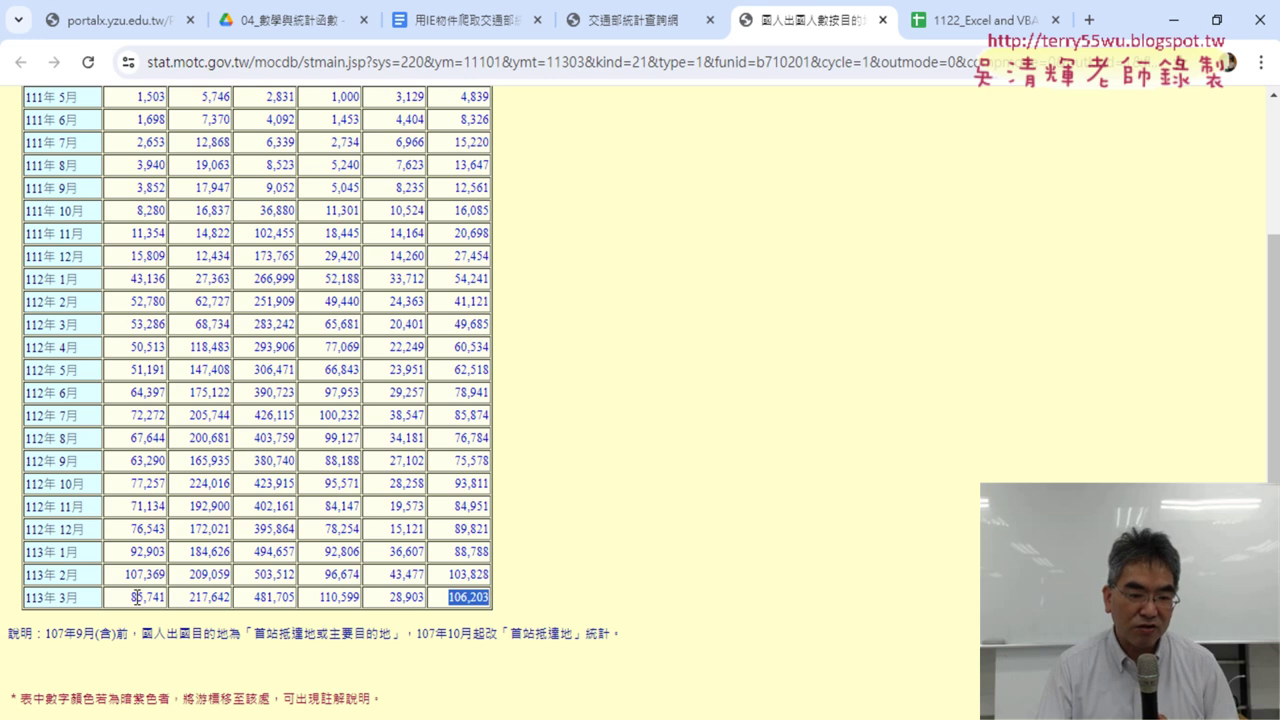
drag(130, 597, 166, 598)
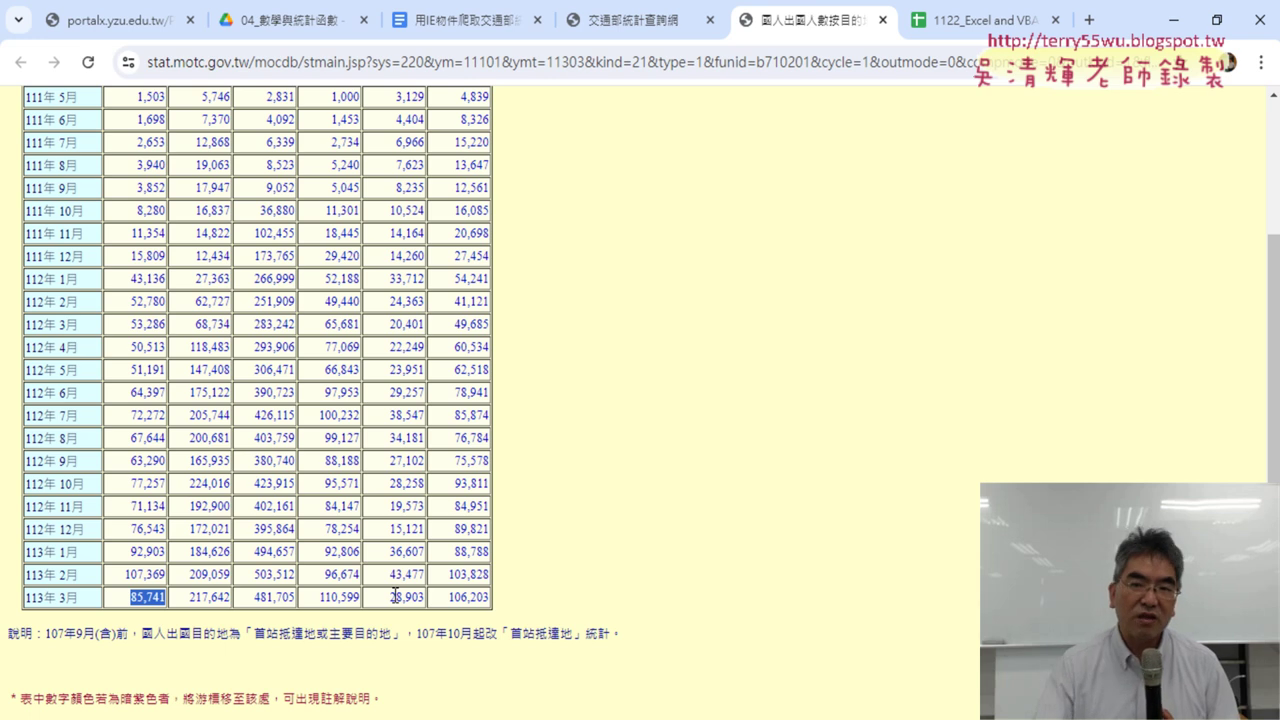
click(883, 20)
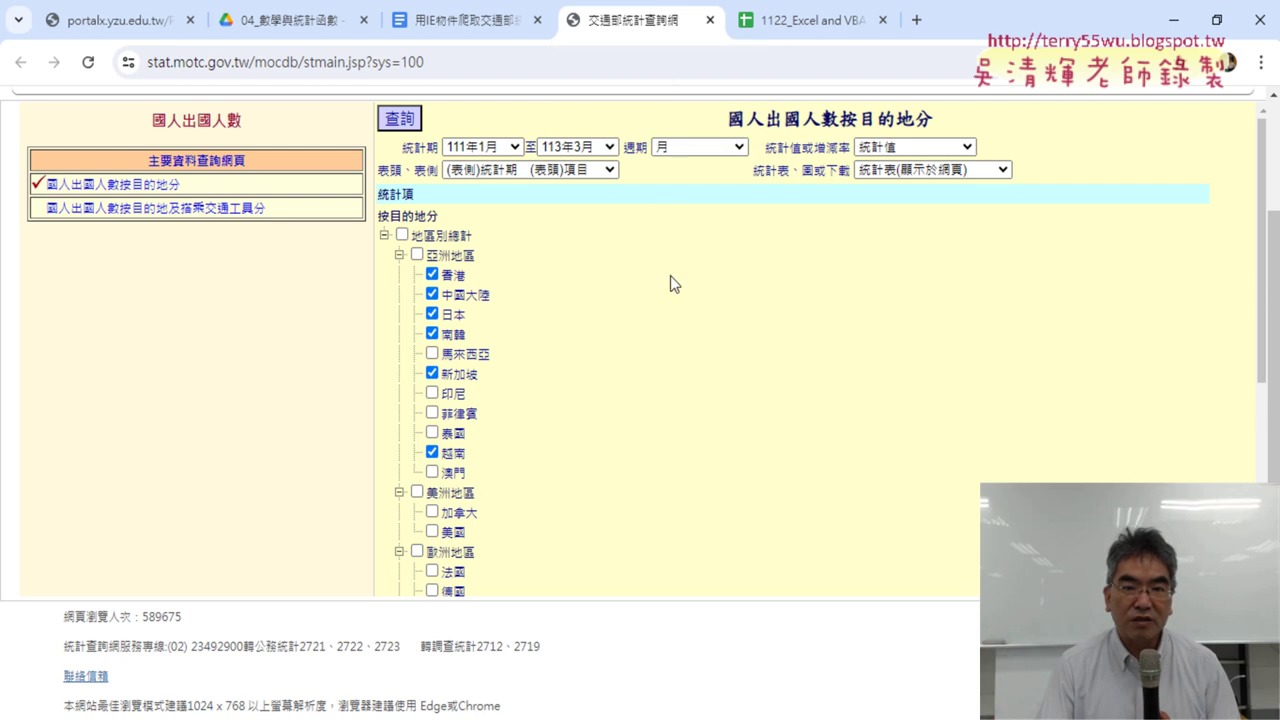
Open the 出國人數 (outbound travellers) query form from the 主要查詢 category list.
scroll(727, 141, up, 2)
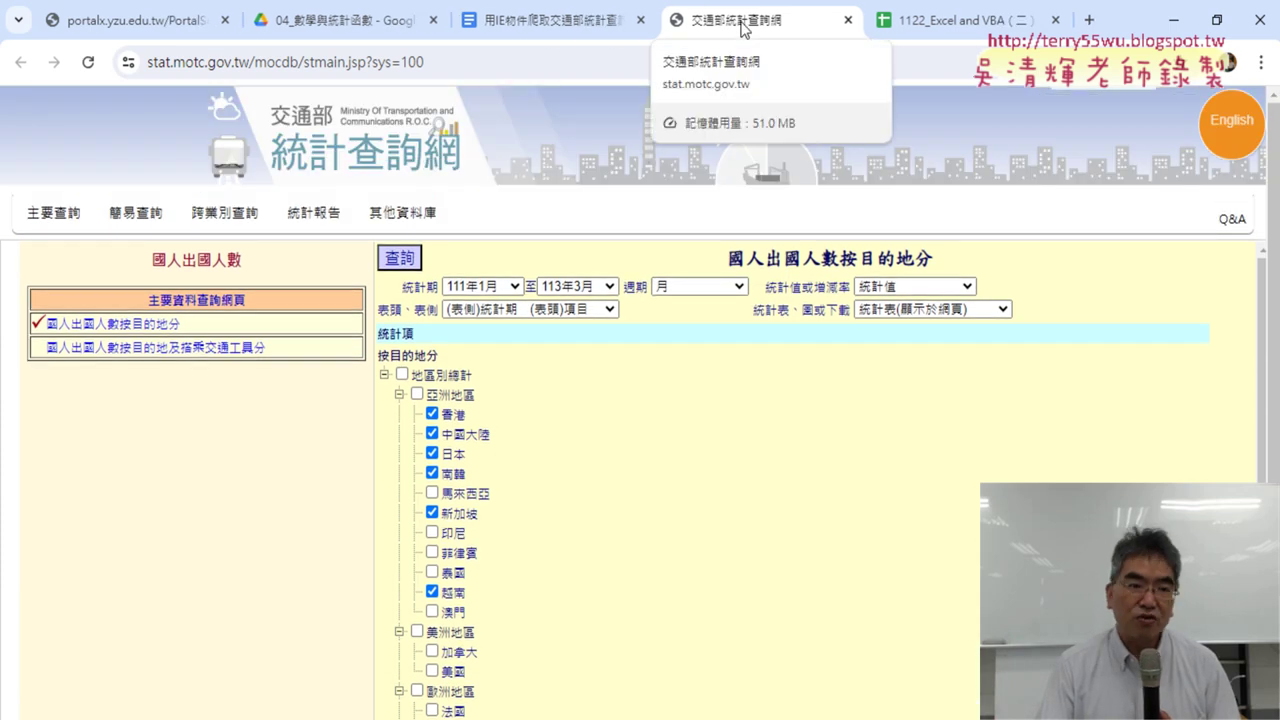
click(45, 225)
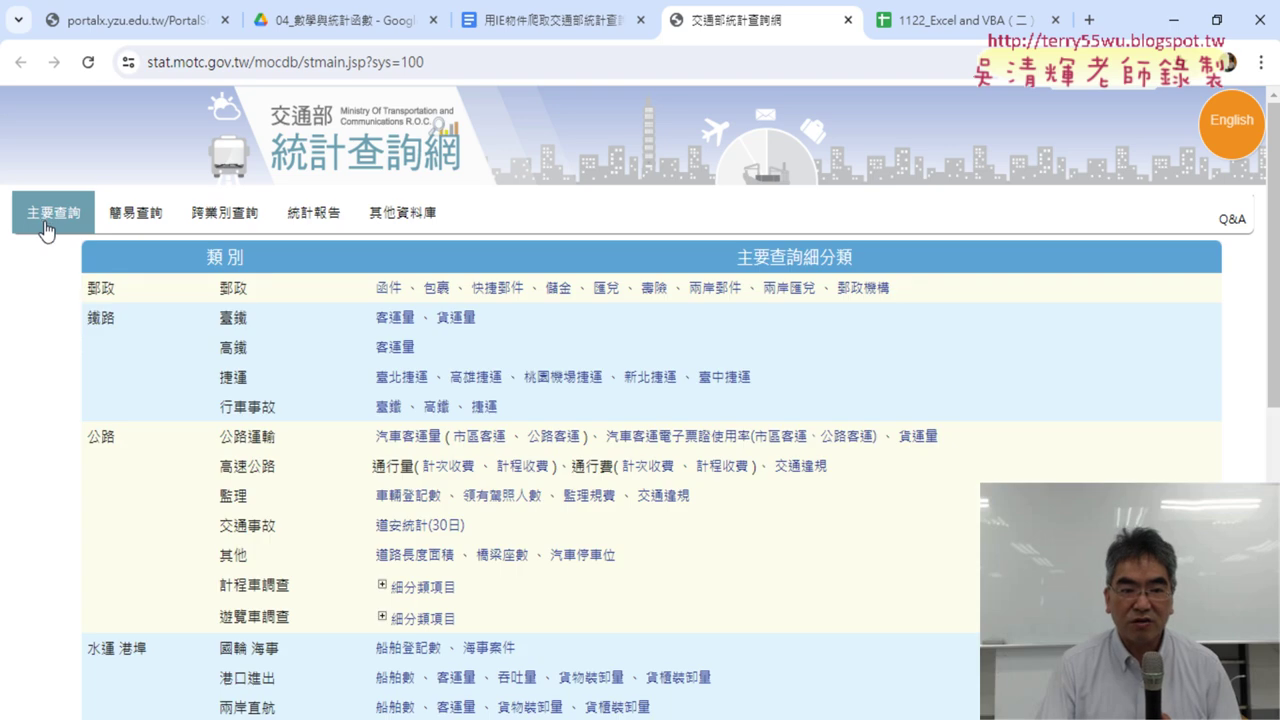
scroll(40, 414, down, 4)
scroll(40, 414, down, 3)
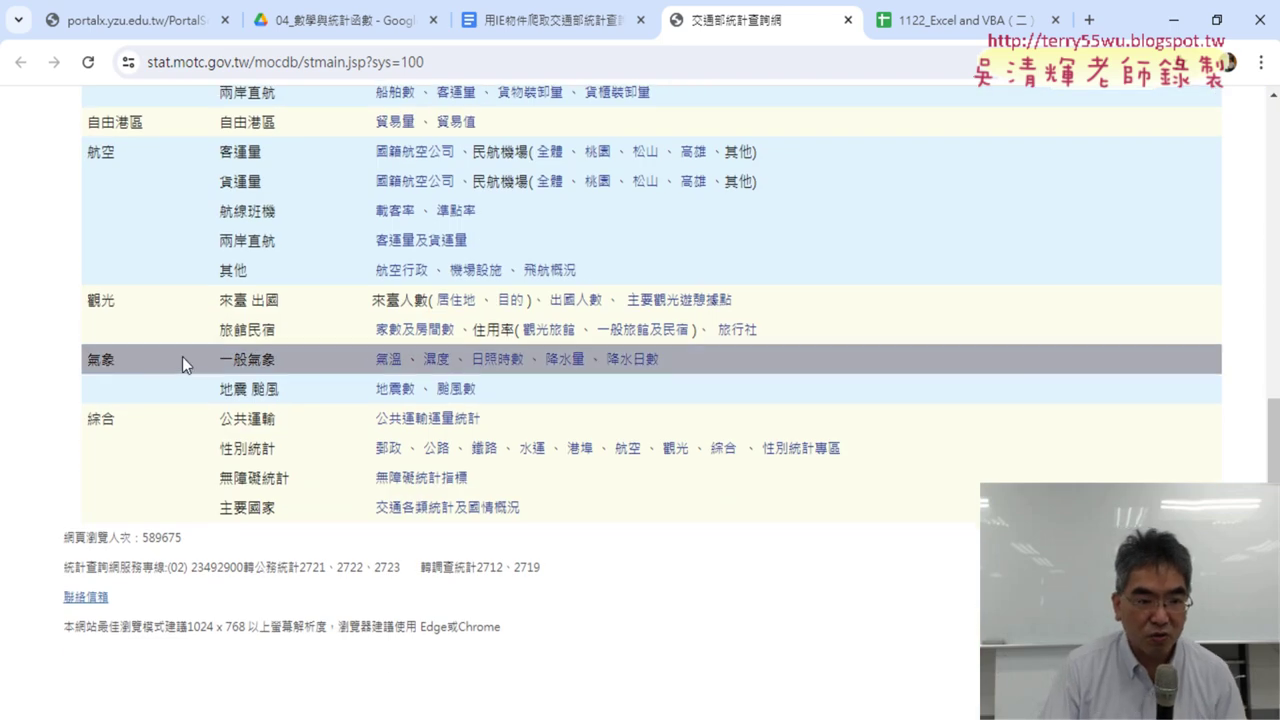
click(594, 300)
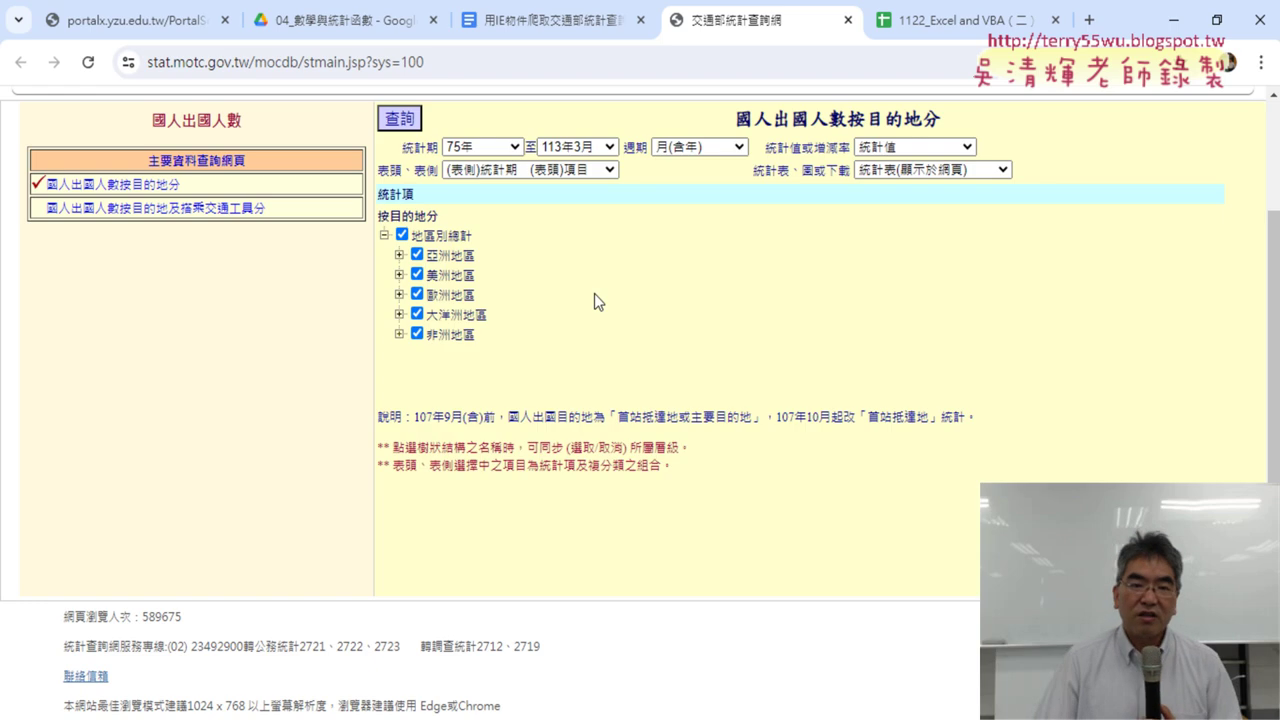
Open the stat.motc.gov.tw query URL saved in the Google Docs notes in a new tab.
click(555, 22)
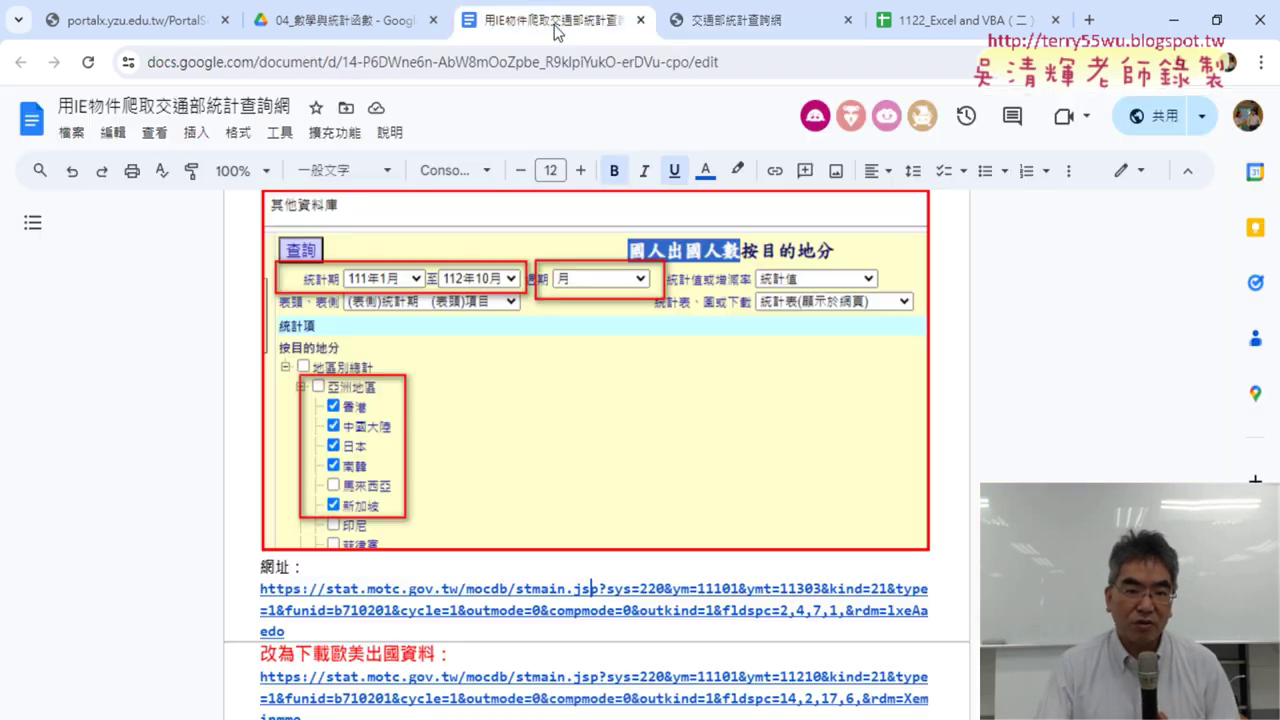
scroll(470, 410, down, 2)
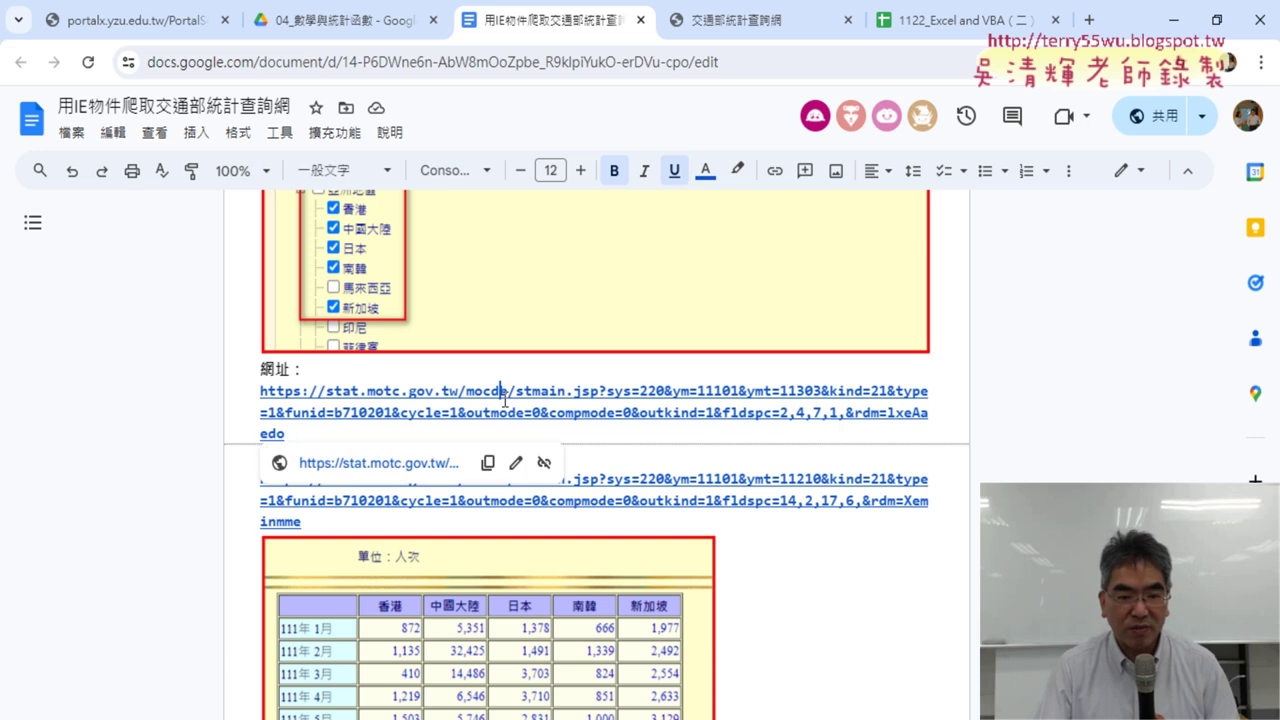
click(500, 393)
click(390, 463)
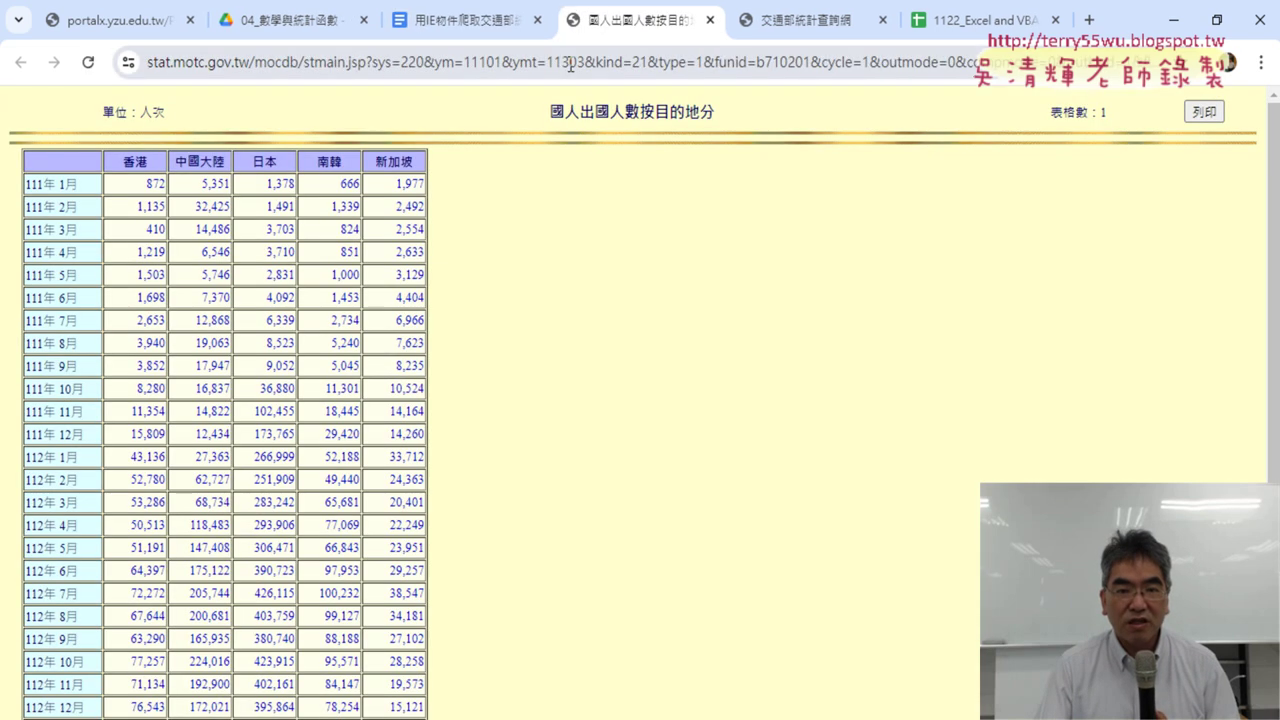
Select the full query URL (ym=11101, ymt=11303) and bring up its Copy option.
click(570, 64)
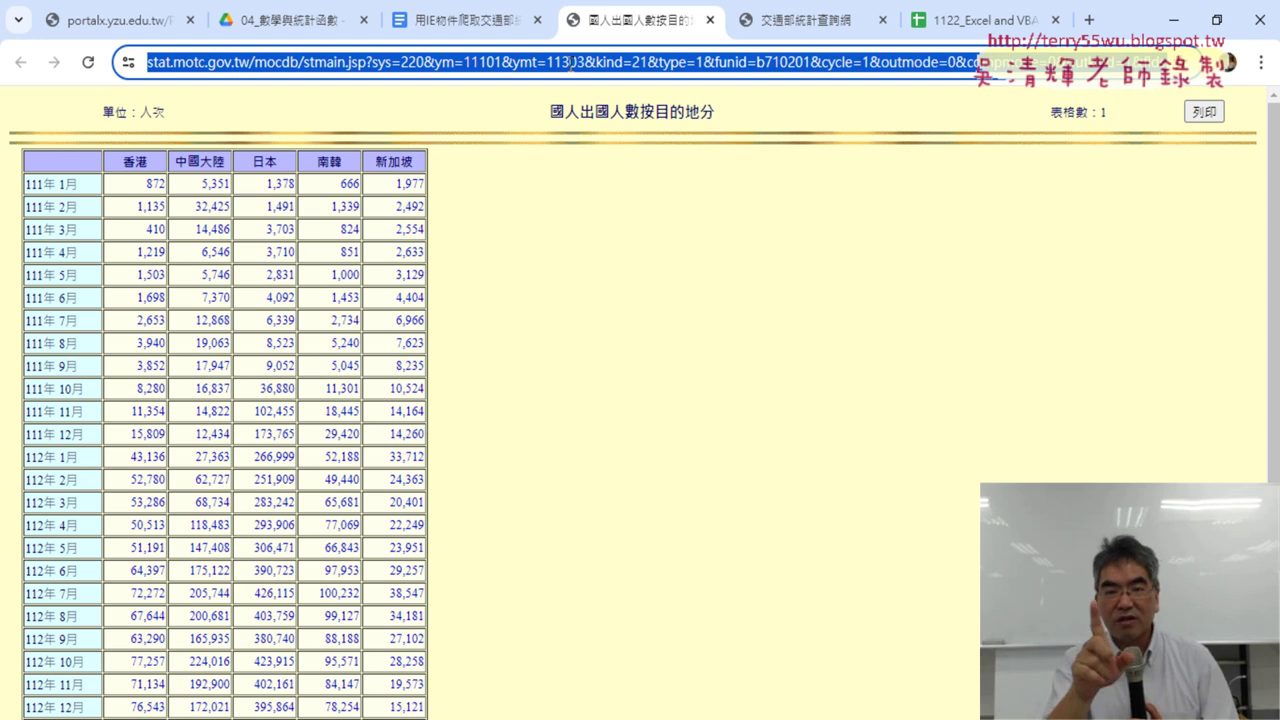
right_click(589, 69)
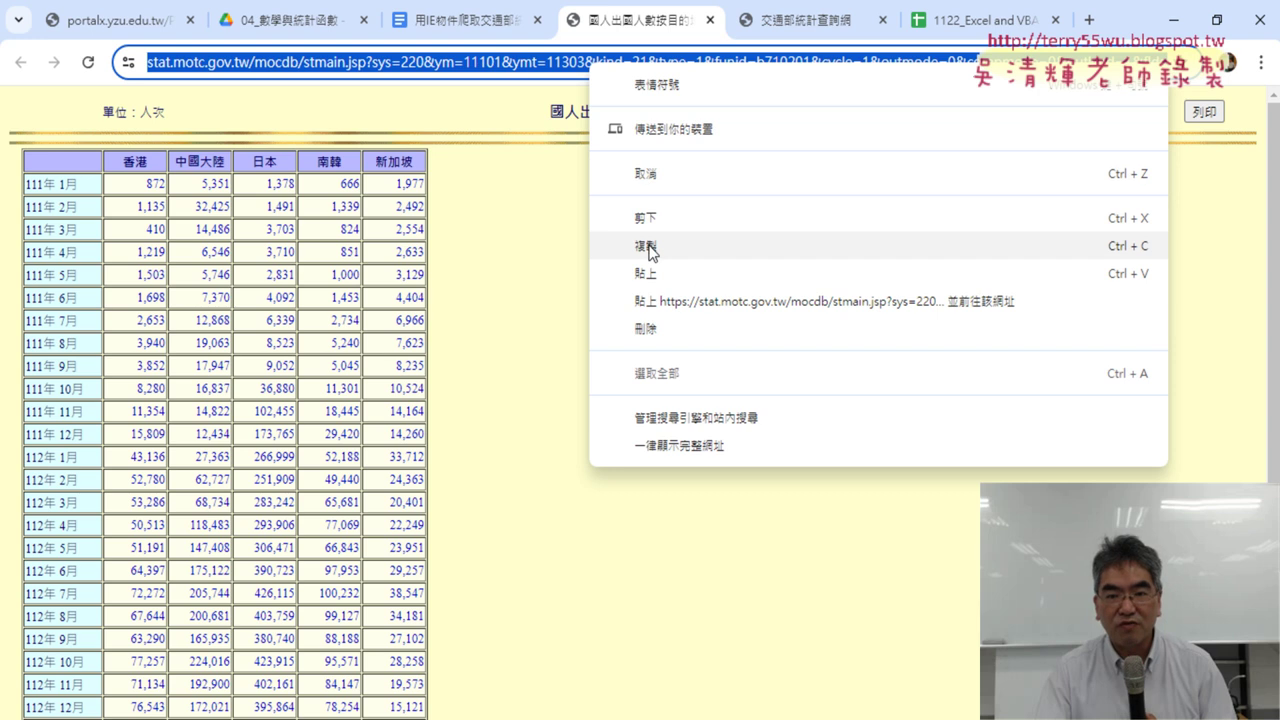